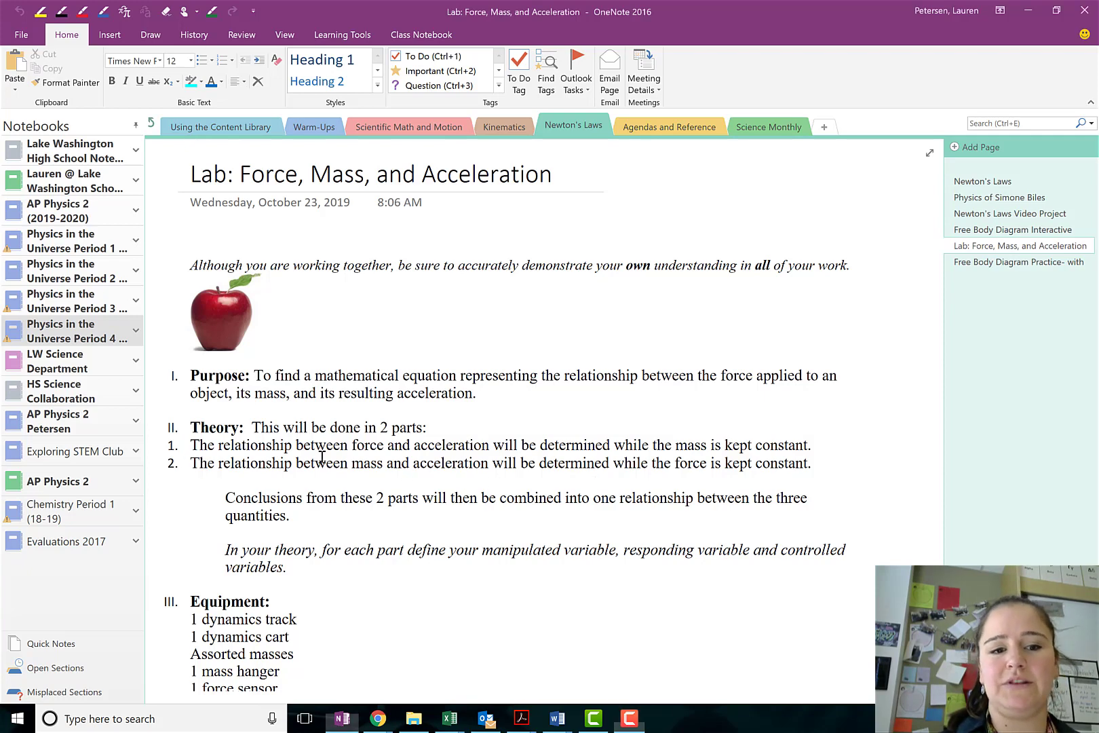
# Switch from the theory statement to the Force, mass, acceleration data workbook
pyautogui.moveTo(185, 462); pyautogui.dragTo(810, 468)
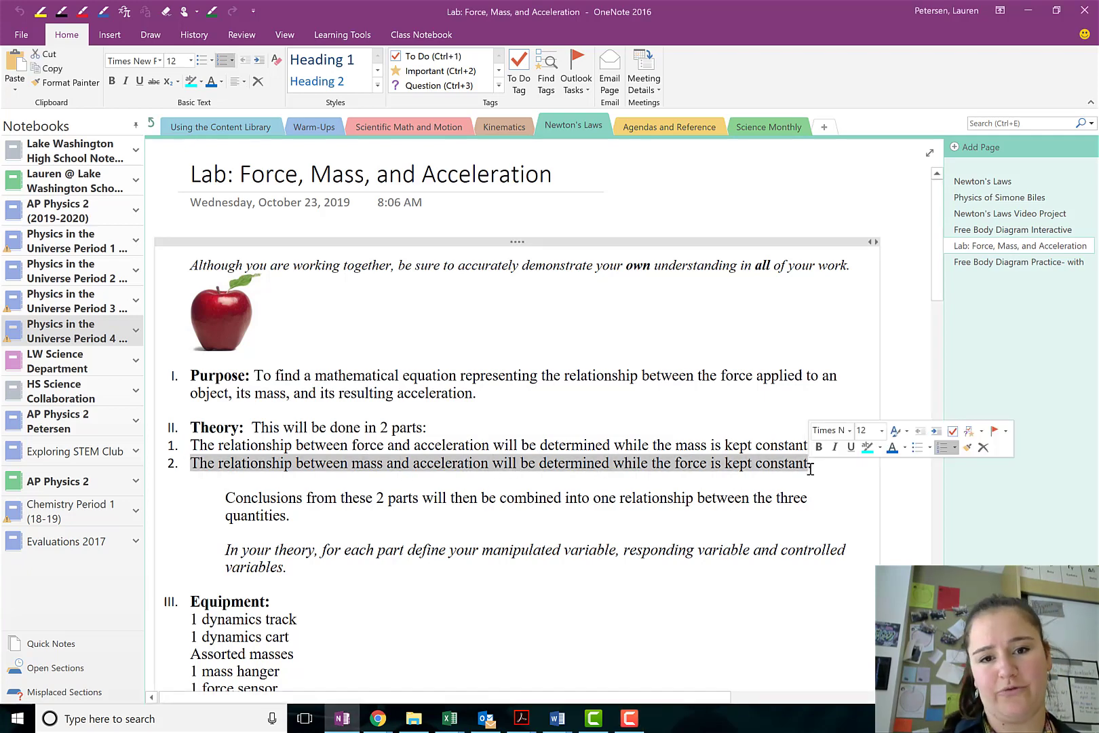
pyautogui.click(705, 429)
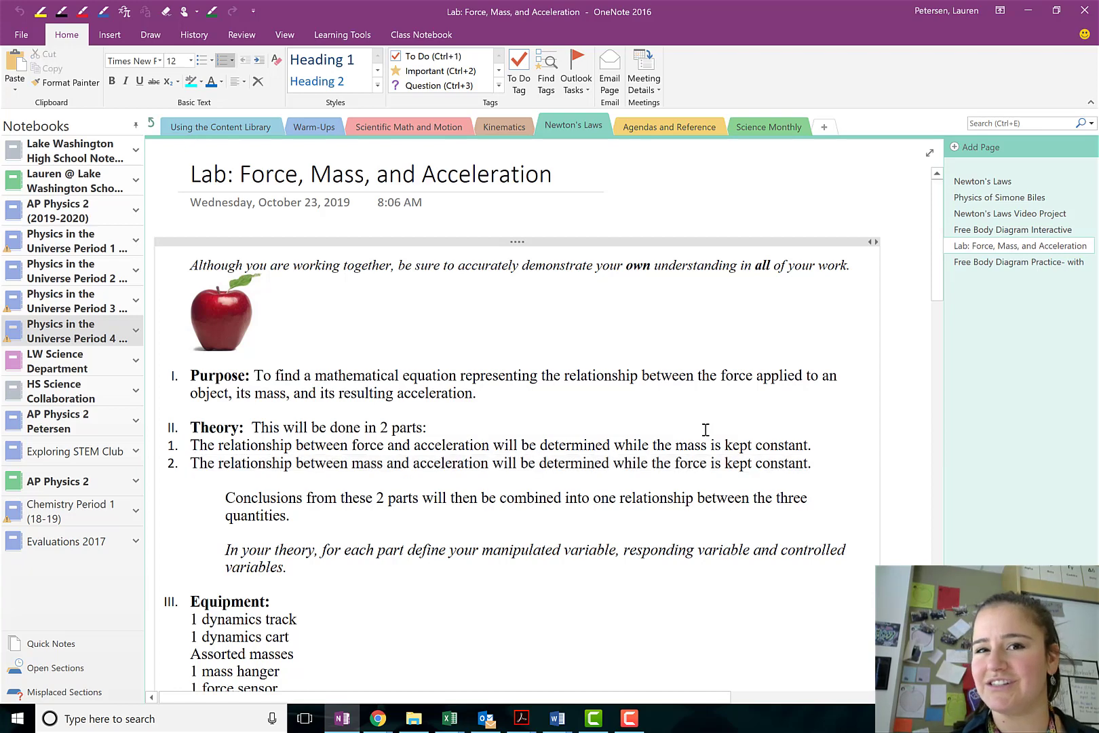
pyautogui.click(451, 717)
pyautogui.click(245, 633)
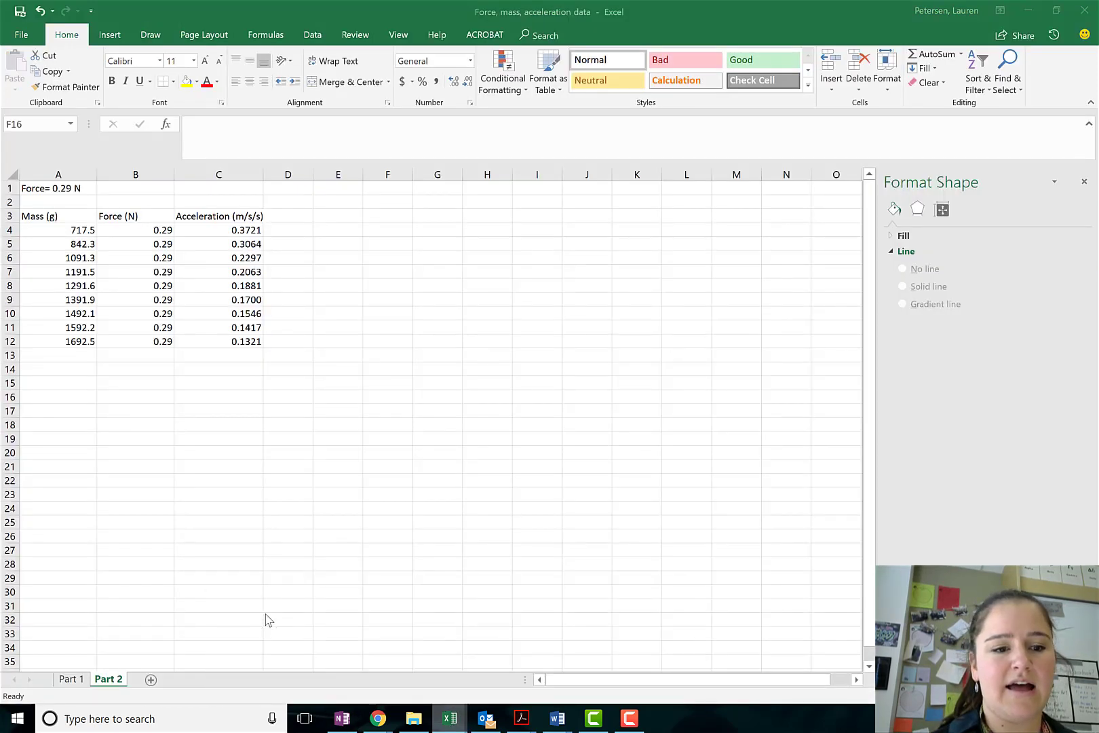
# Review the Part 2 table's Mass (g), Force (N) and Acceleration (m/s/s) headings
pyautogui.click(284, 468)
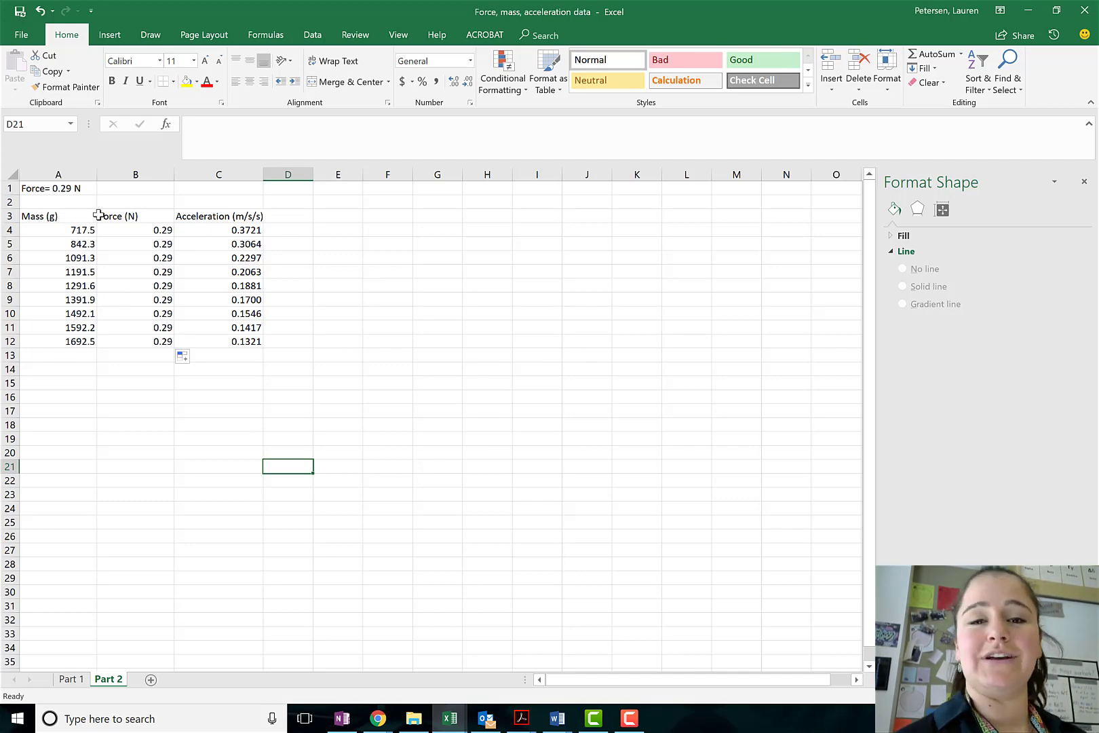
pyautogui.click(32, 218)
pyautogui.click(158, 214)
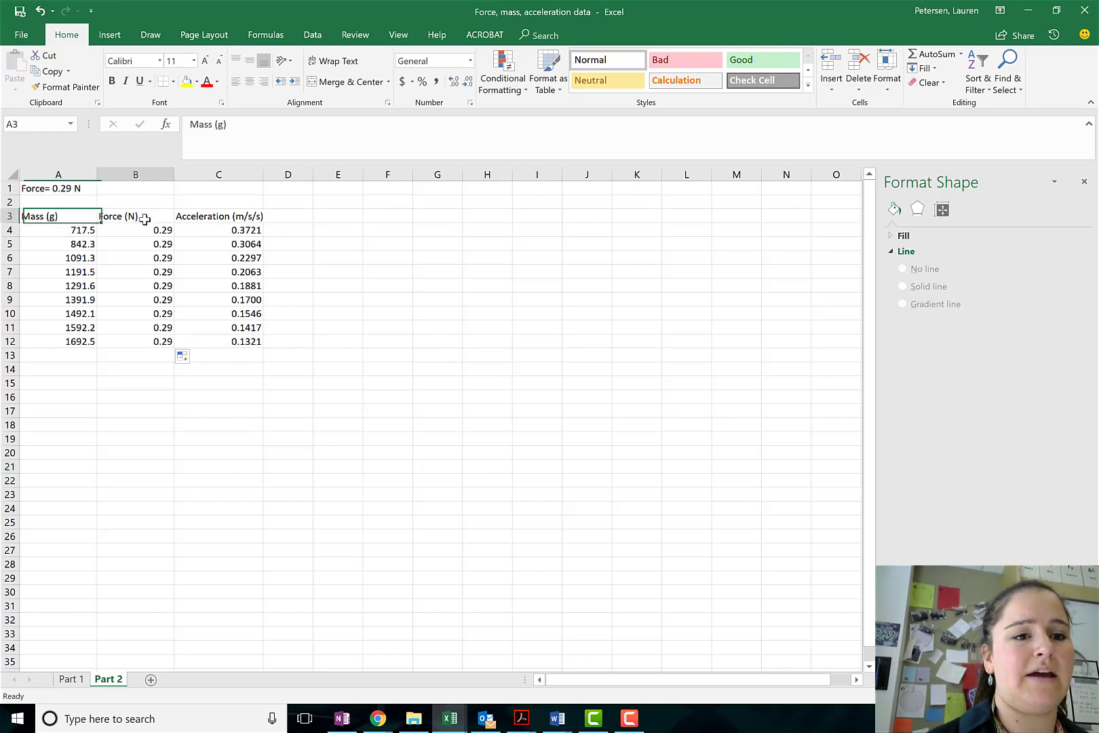
pyautogui.click(258, 215)
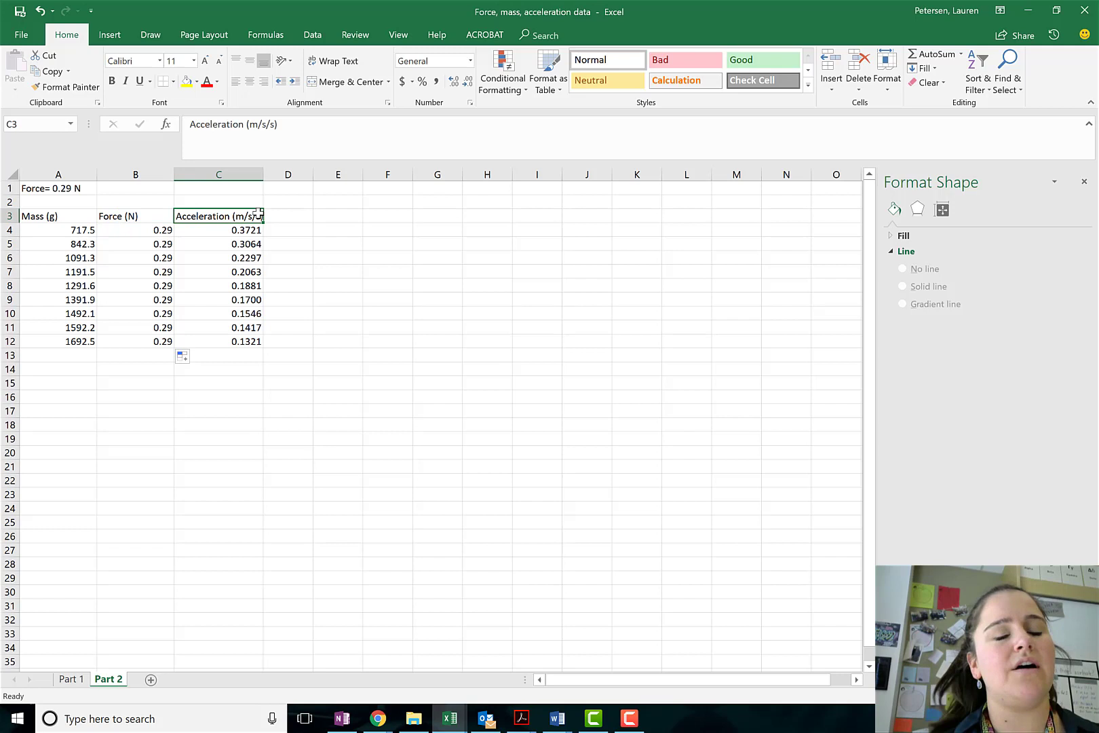
pyautogui.click(74, 216)
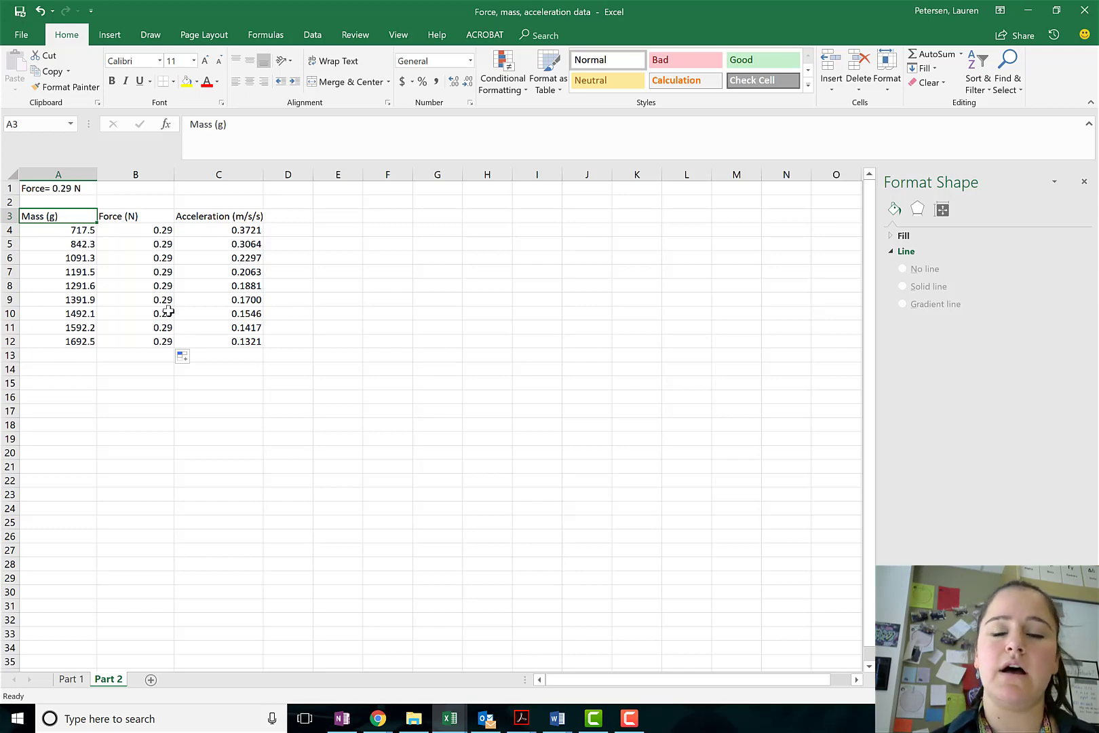
# Insert a blank column B before Force (N) and head it 'Mass (kg)'
pyautogui.click(128, 176)
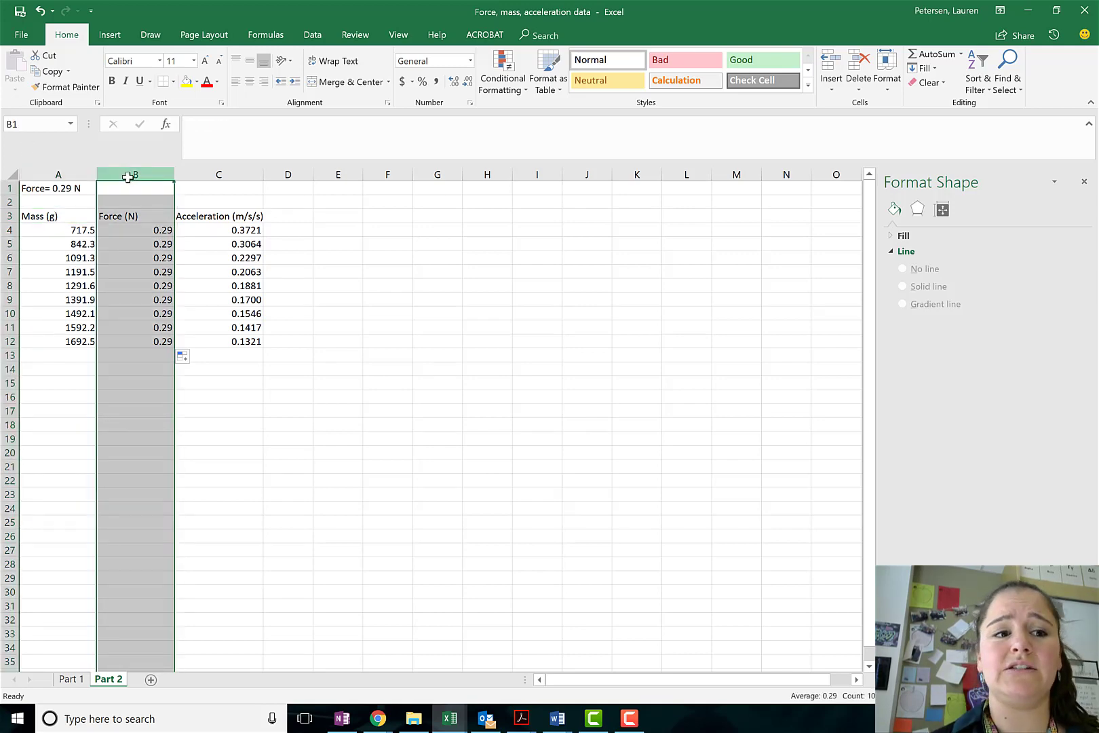
pyautogui.rightClick(128, 175)
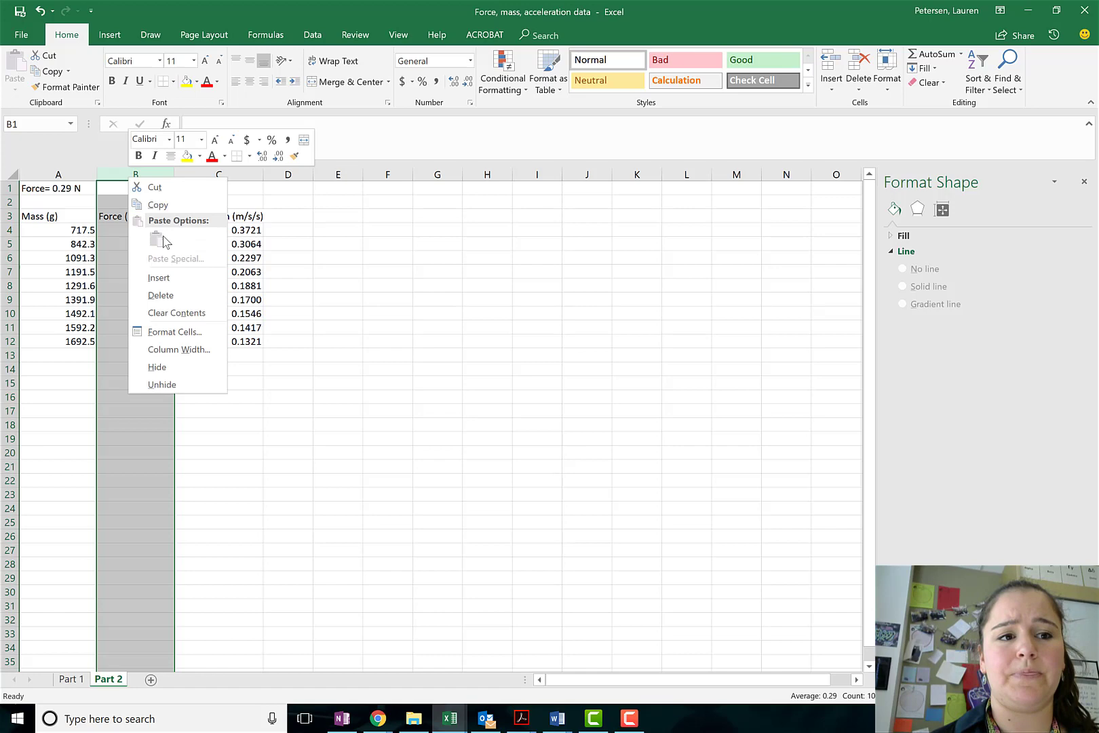
pyautogui.write('Force (N) 0.29 0.29 0.29 0.29 0.29 0.29 0.29 0.29 0.29')
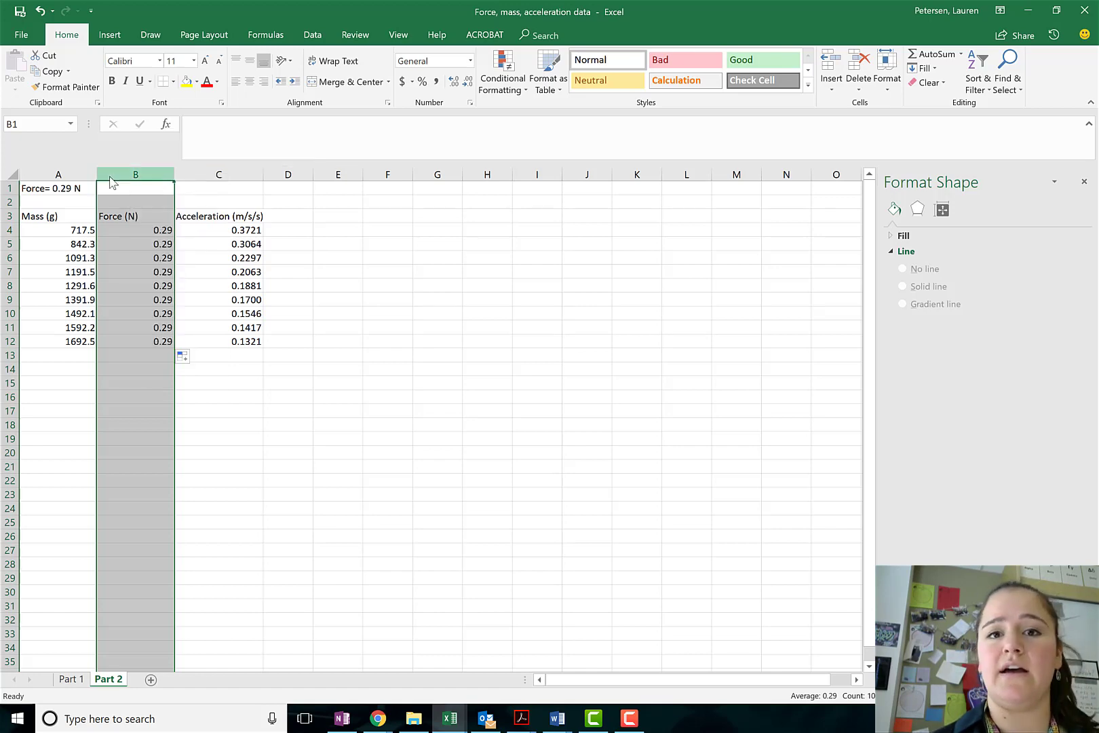
pyautogui.rightClick(109, 174)
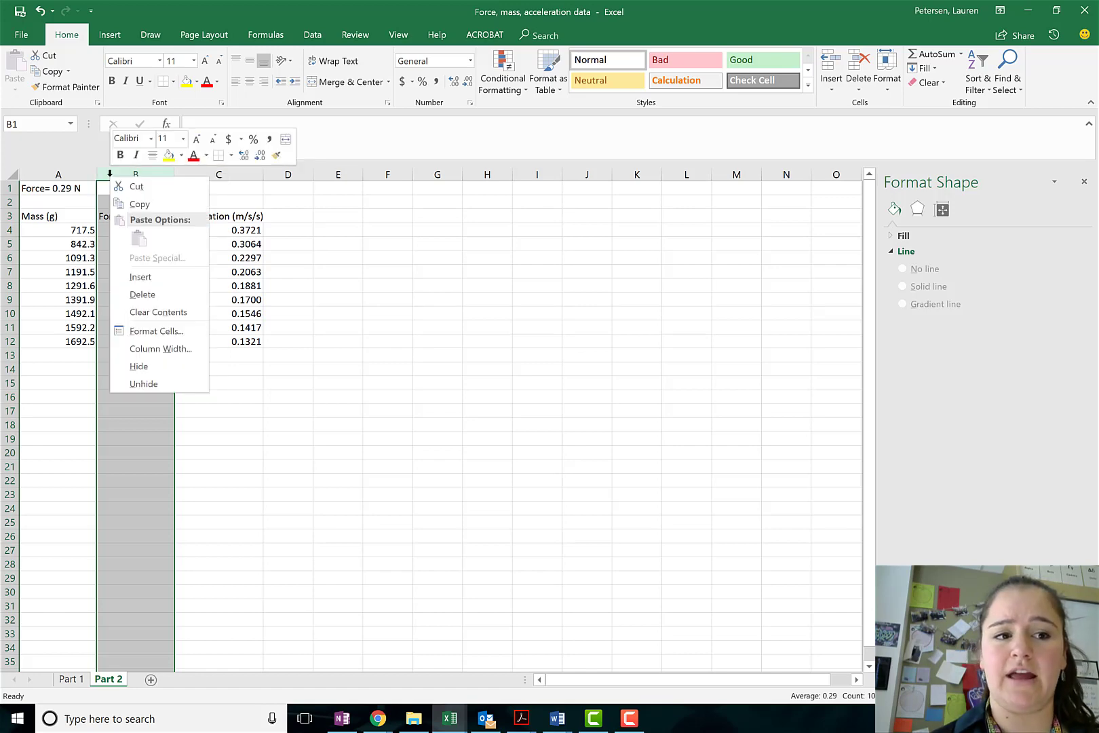
pyautogui.click(142, 279)
pyautogui.click(334, 393)
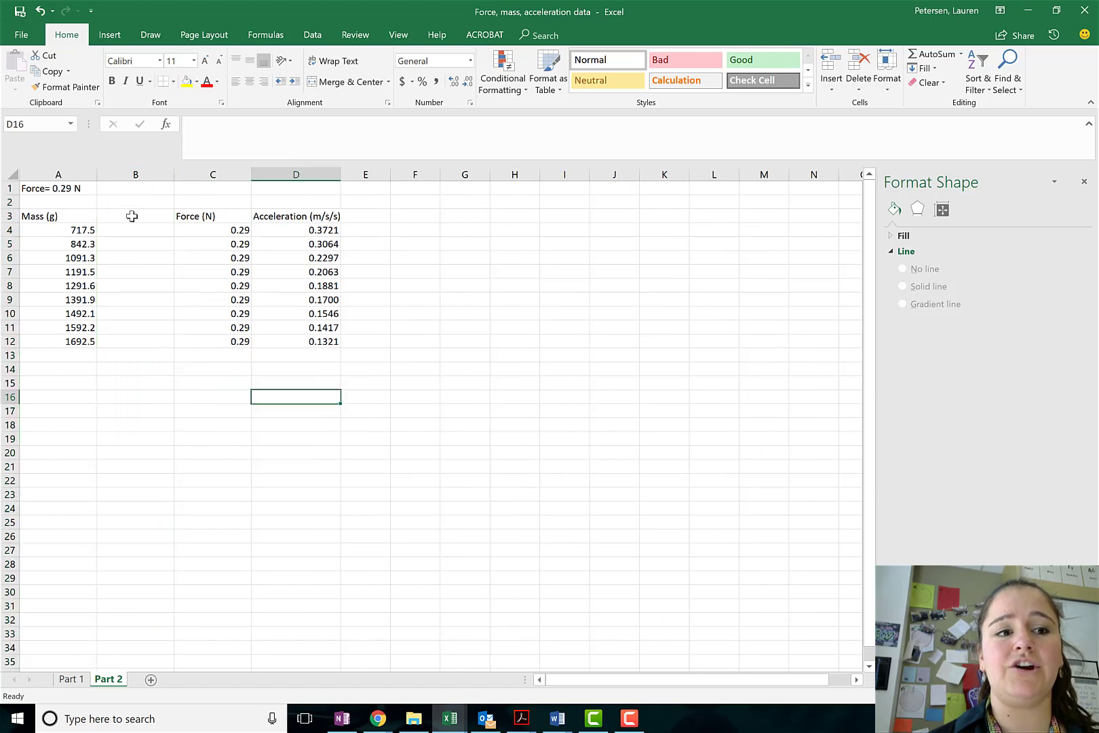
pyautogui.click(132, 216)
pyautogui.write('Mass (kg')
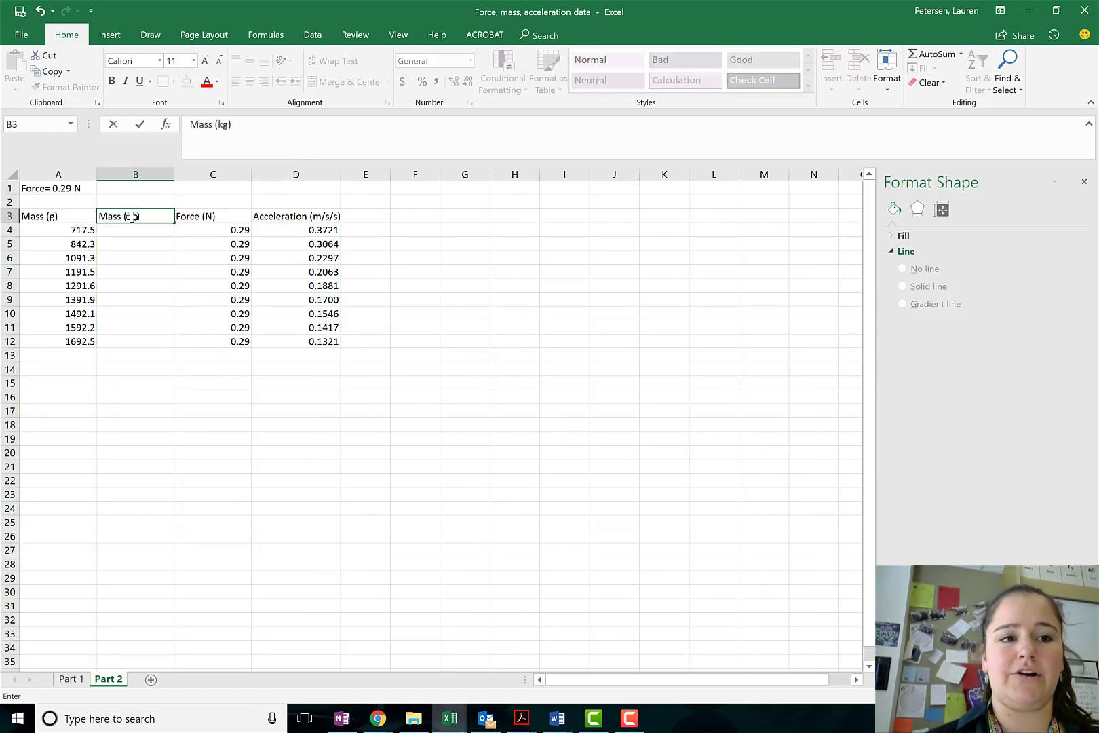
pyautogui.press('Return')
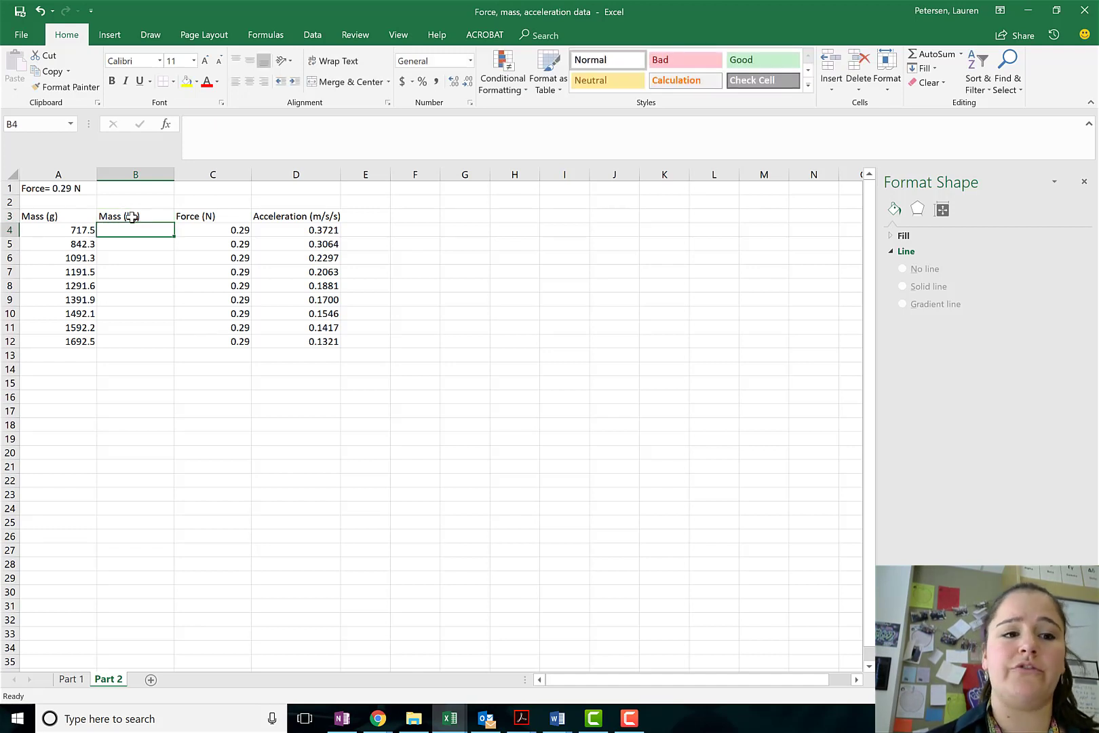
# Begin a conversion formula with a wrong cell reference, then cancel it
pyautogui.write('=')
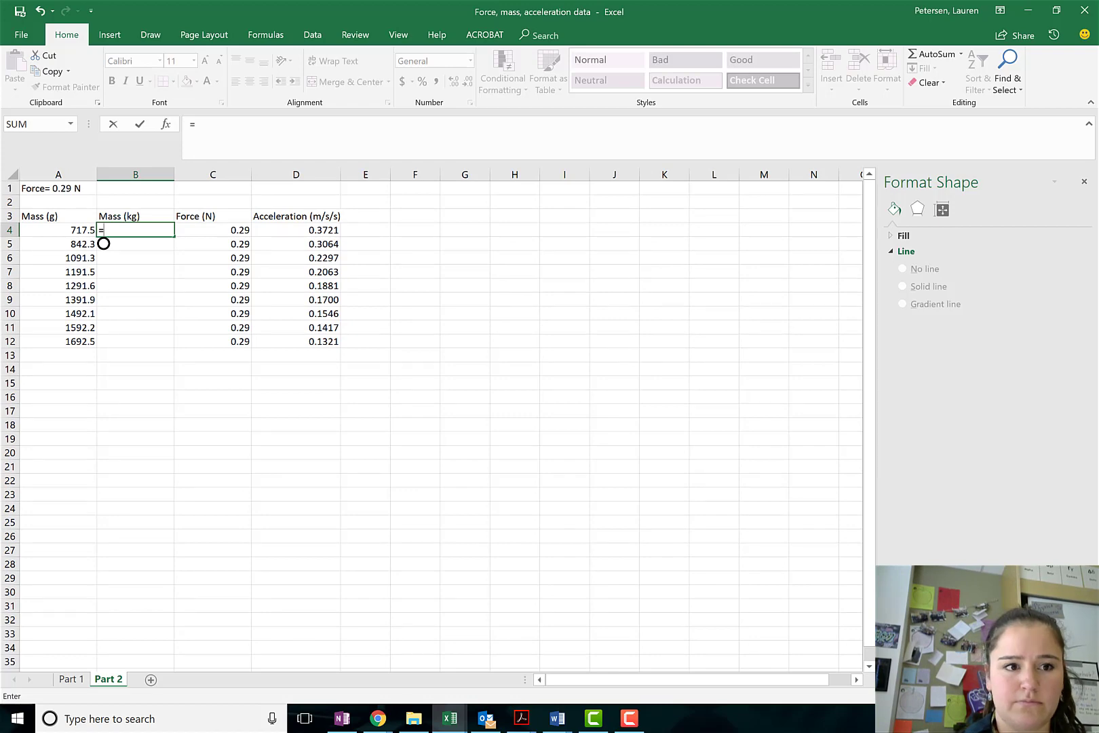
pyautogui.click(466, 413)
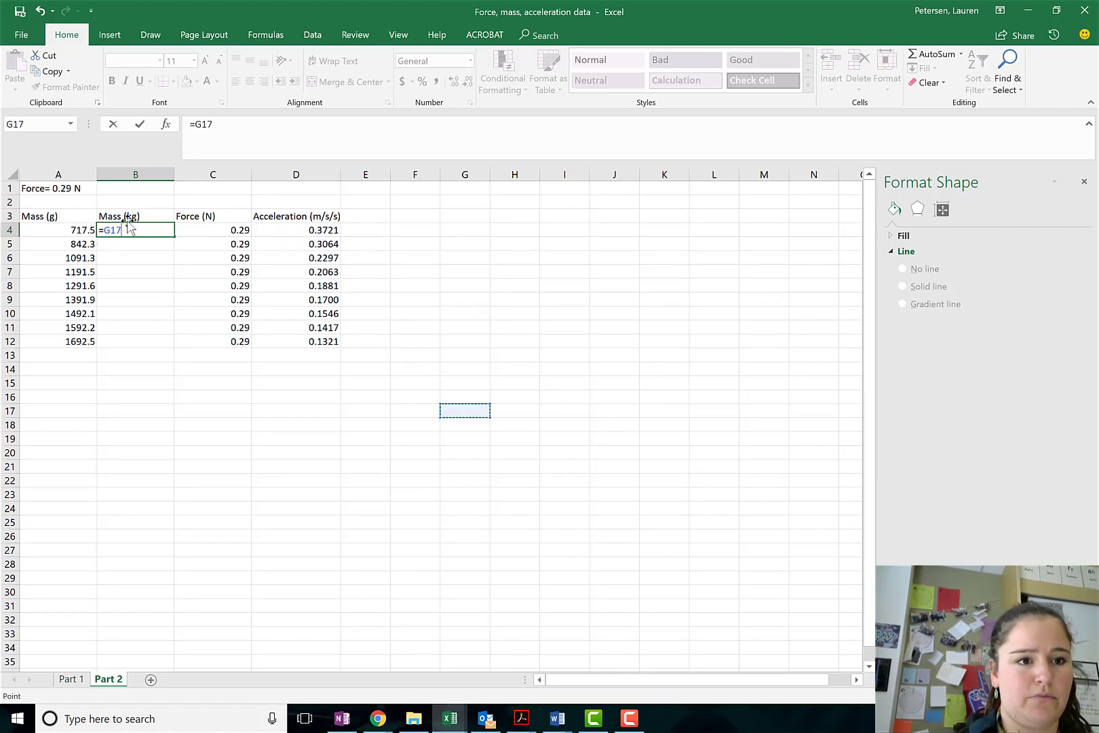
pyautogui.press('BackSpace')
pyautogui.press('Escape')
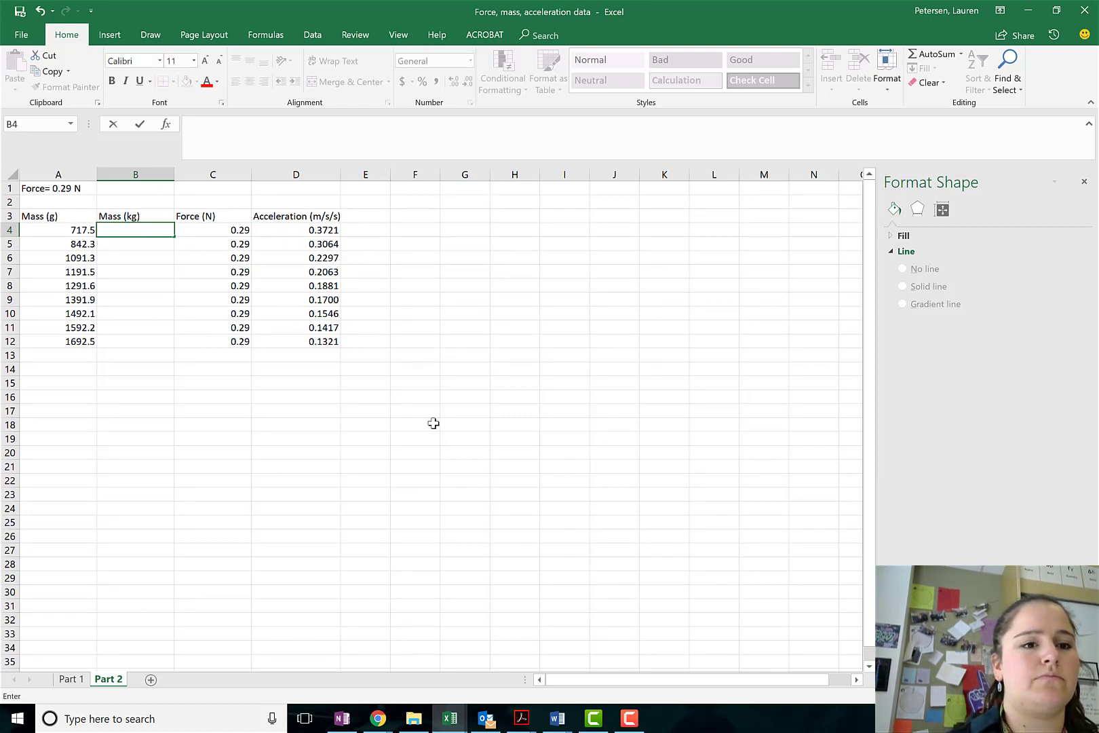
pyautogui.click(432, 424)
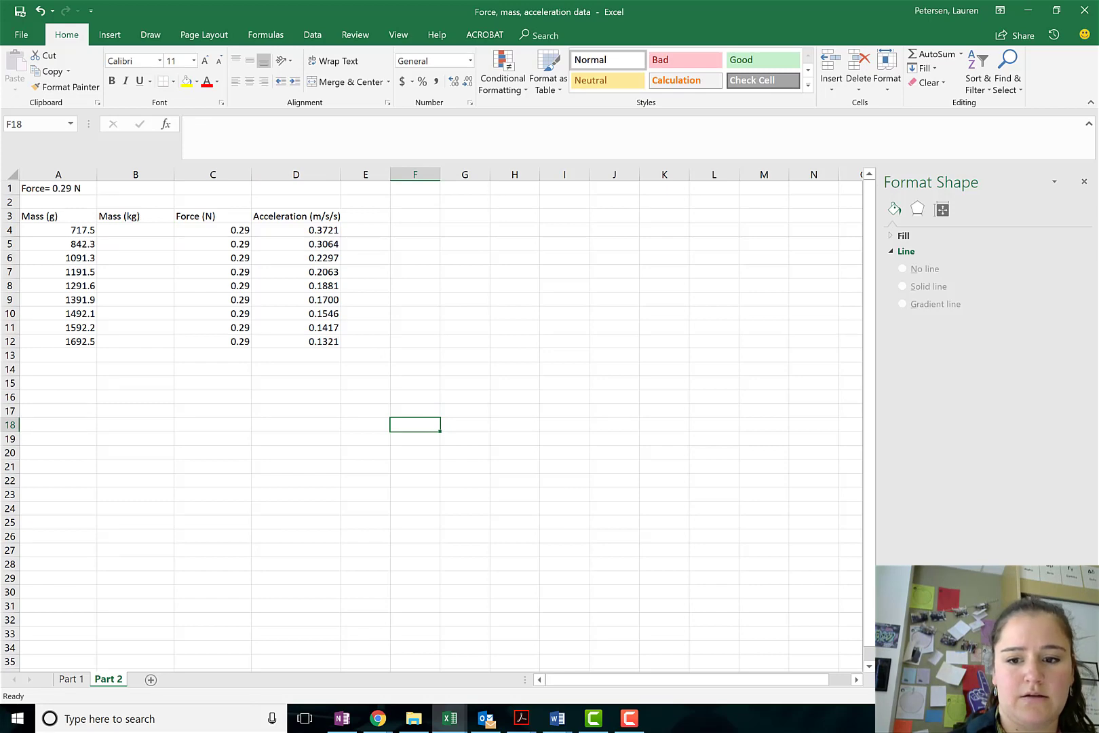
pyautogui.scroll(4, 432, 420)
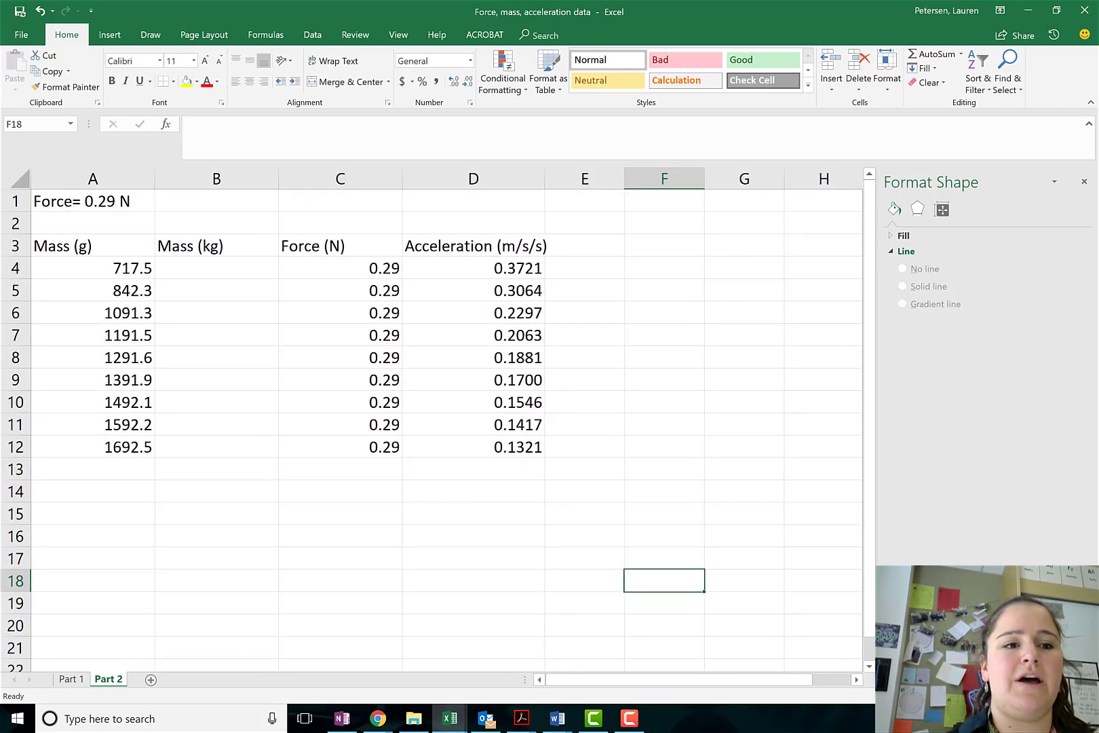
# Enter =A4/1000 in B4 and fill it down to B12, giving 0.7175 through 1.6925 kg
pyautogui.click(183, 261)
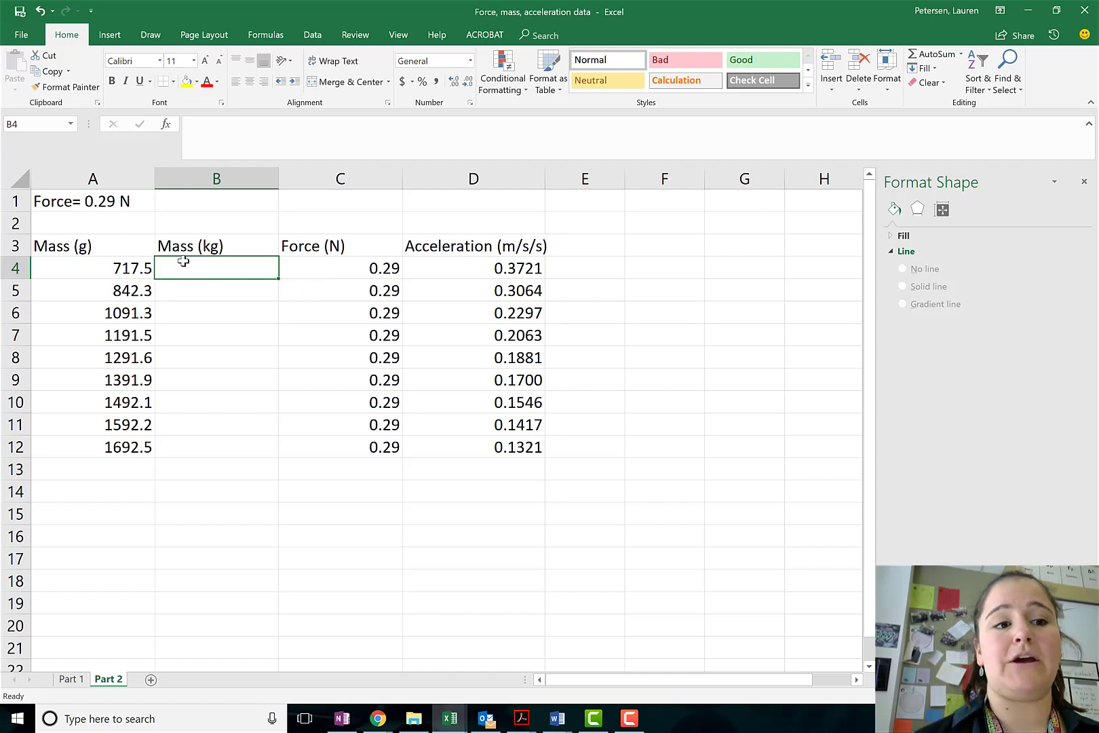
pyautogui.write('=')
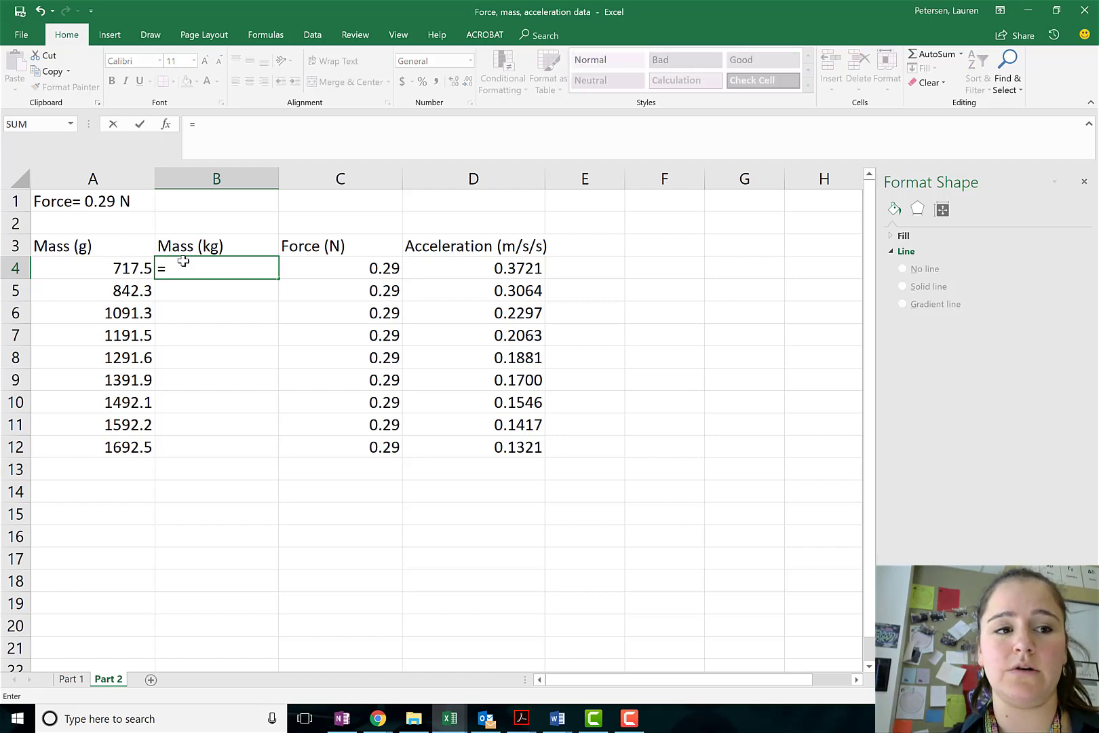
pyautogui.click(116, 269)
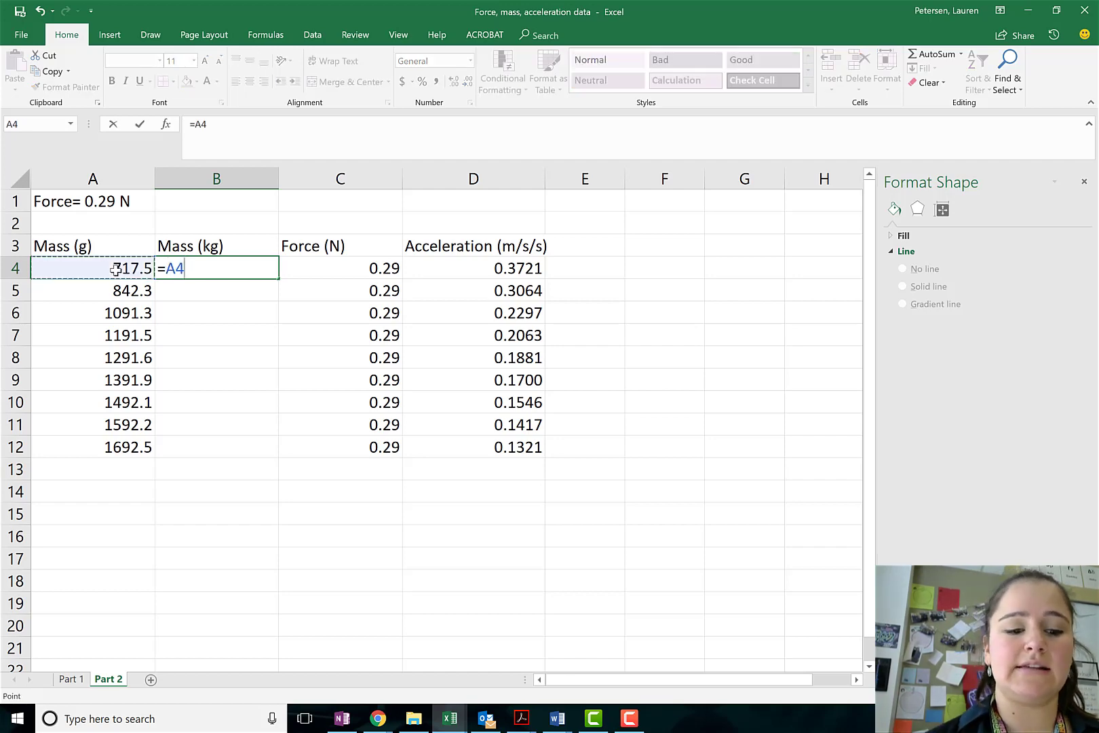
pyautogui.write('/1000')
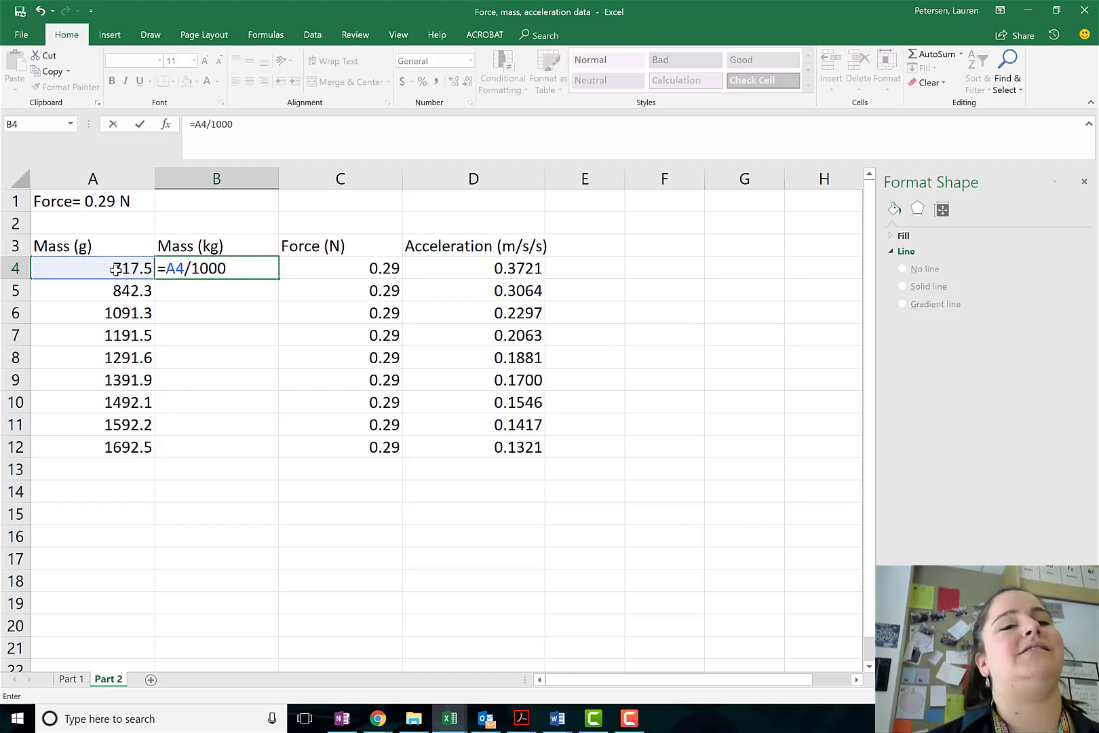
pyautogui.press('Return')
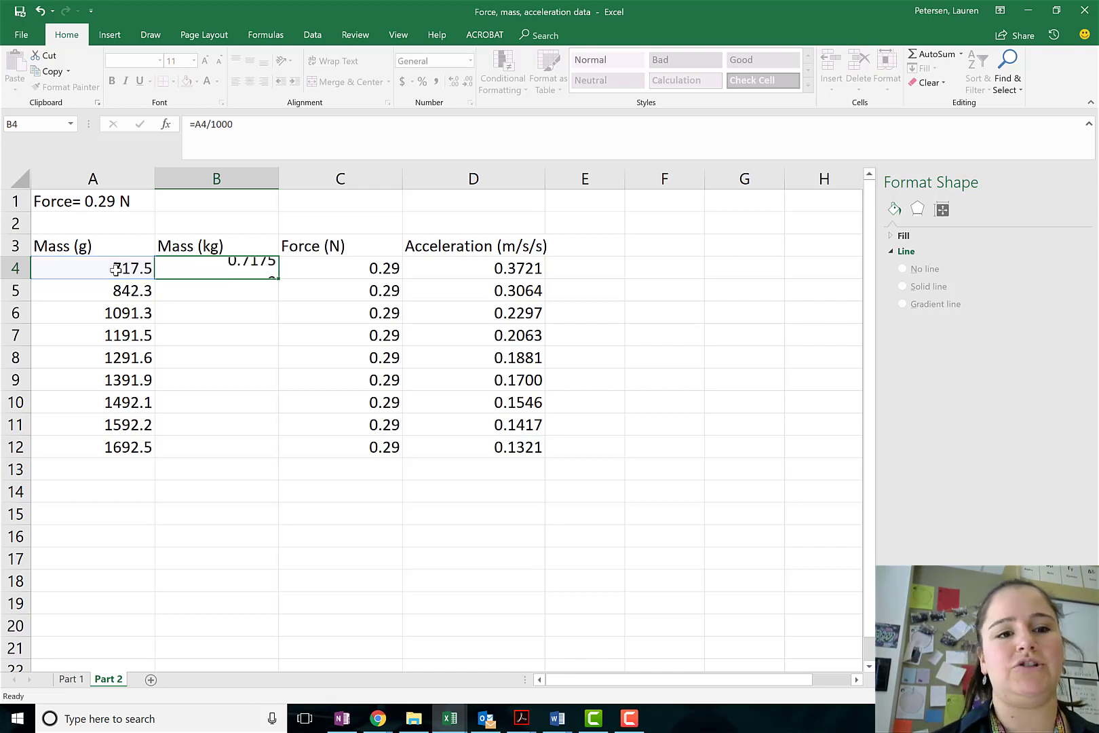
pyautogui.click(208, 271)
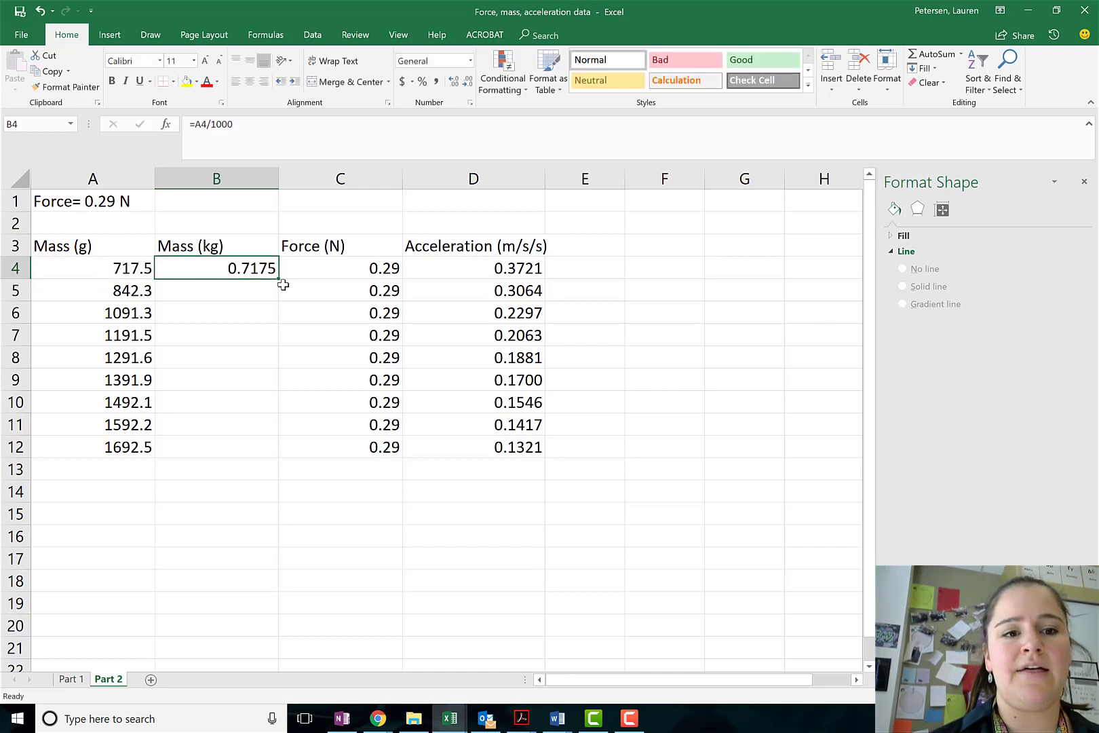
pyautogui.moveTo(279, 280); pyautogui.dragTo(264, 455)
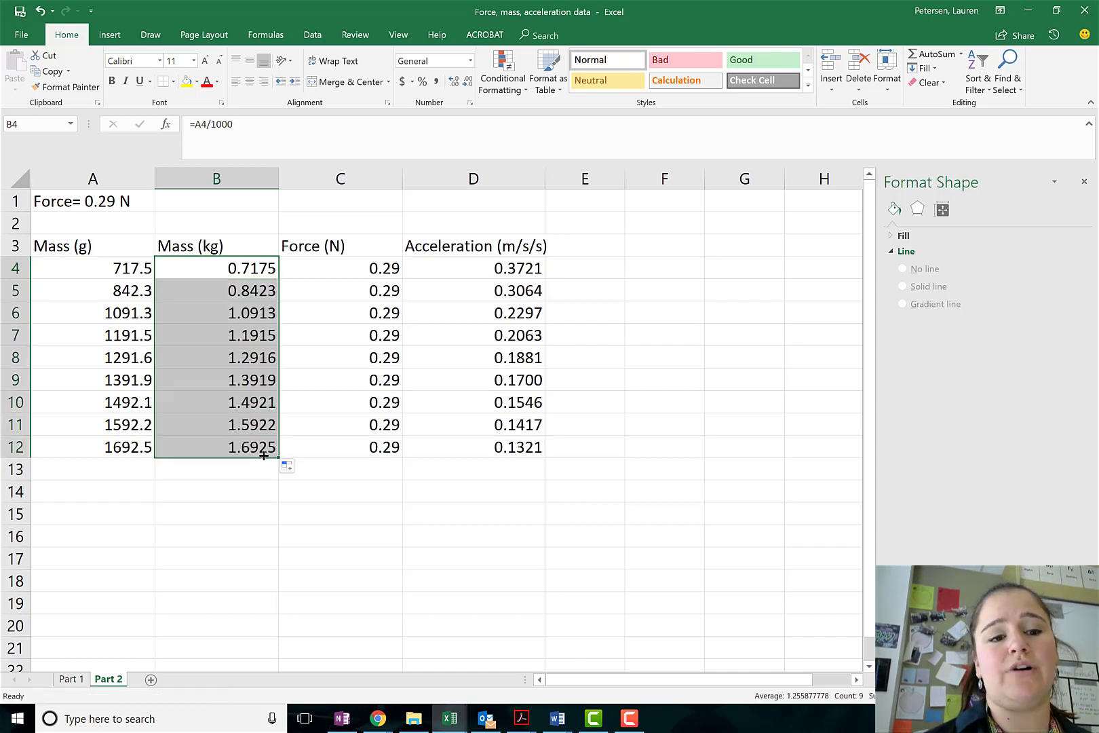
pyautogui.click(268, 520)
pyautogui.click(204, 446)
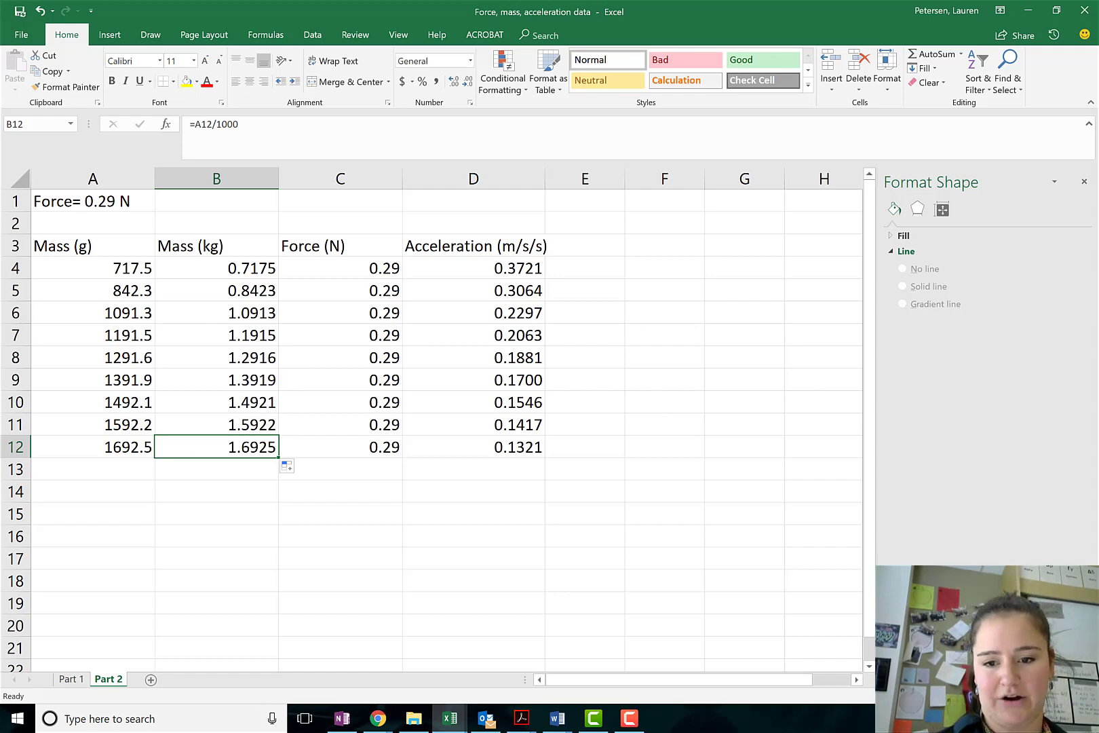
# Insert a plain scatter chart of the data and move it right of the table
pyautogui.scroll(-2, 441, 313)
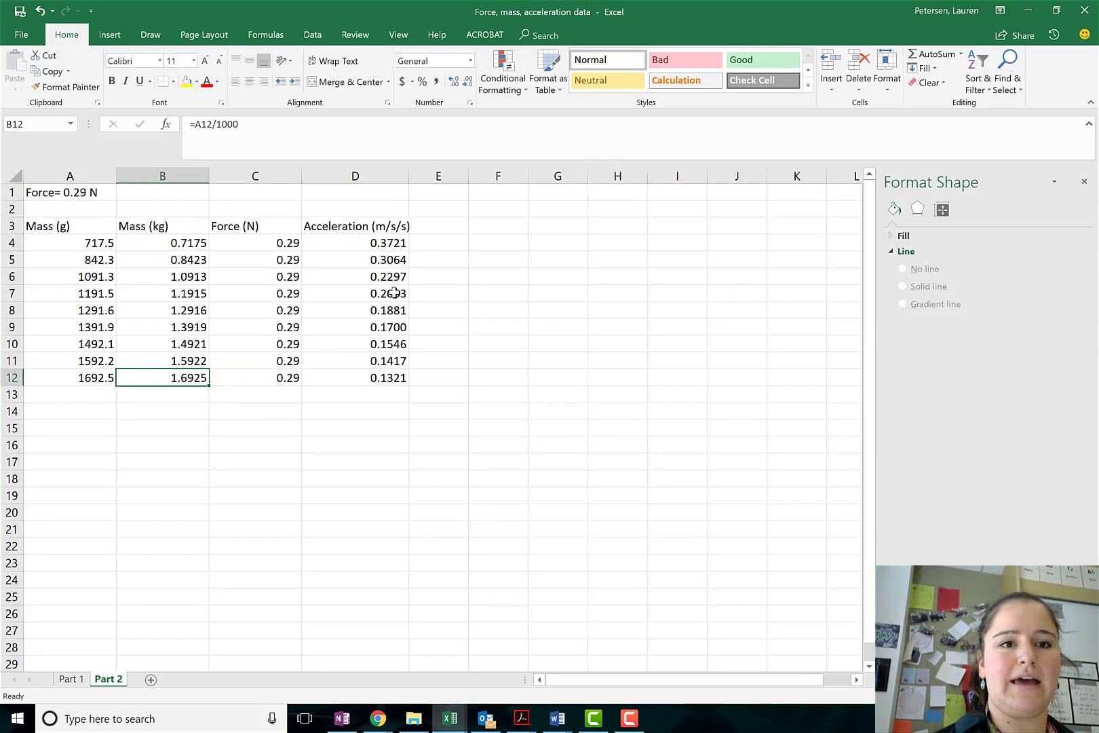
pyautogui.click(409, 502)
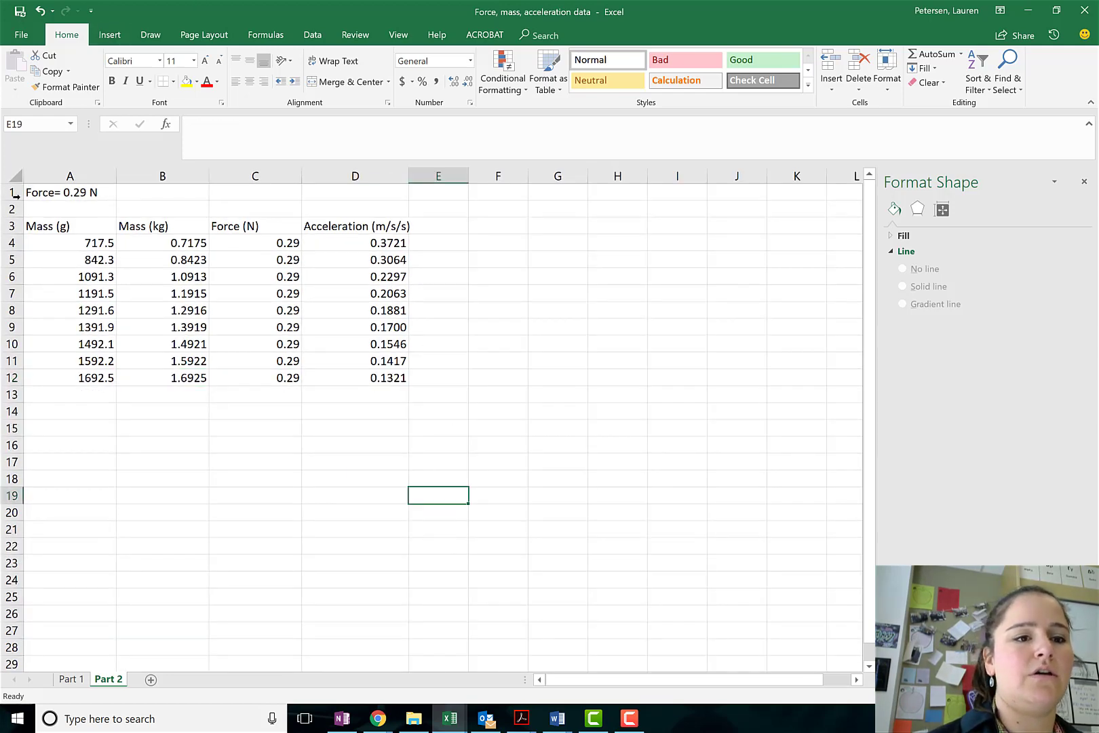
pyautogui.click(82, 393)
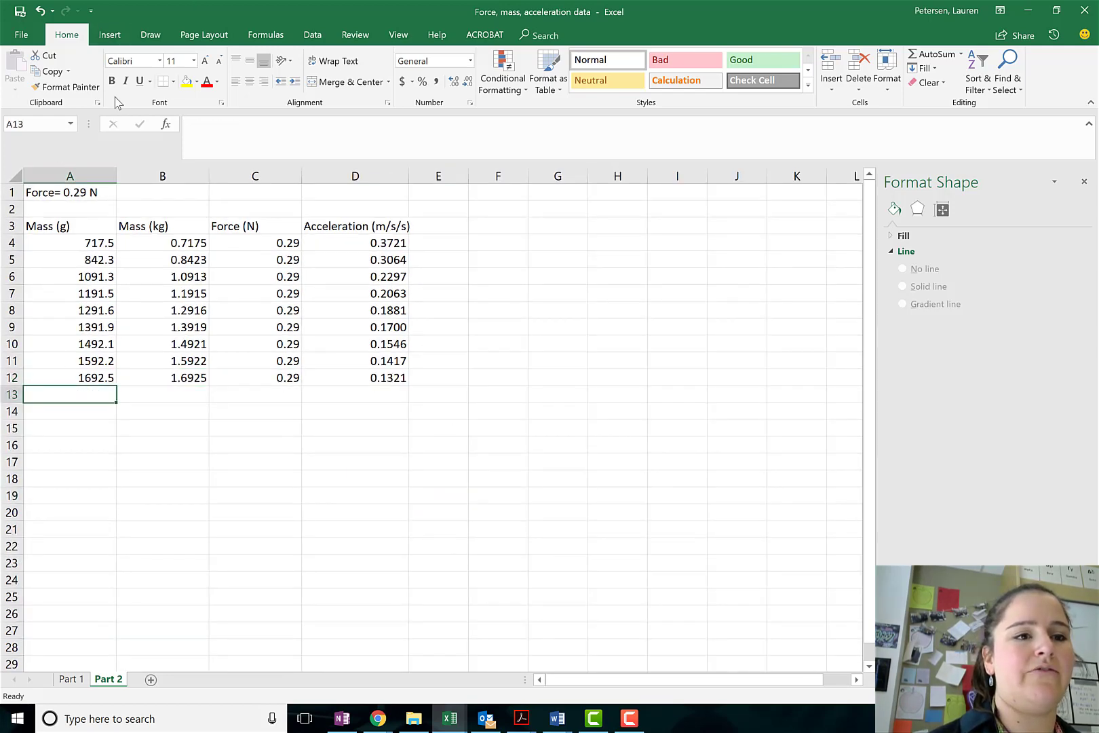
pyautogui.click(110, 37)
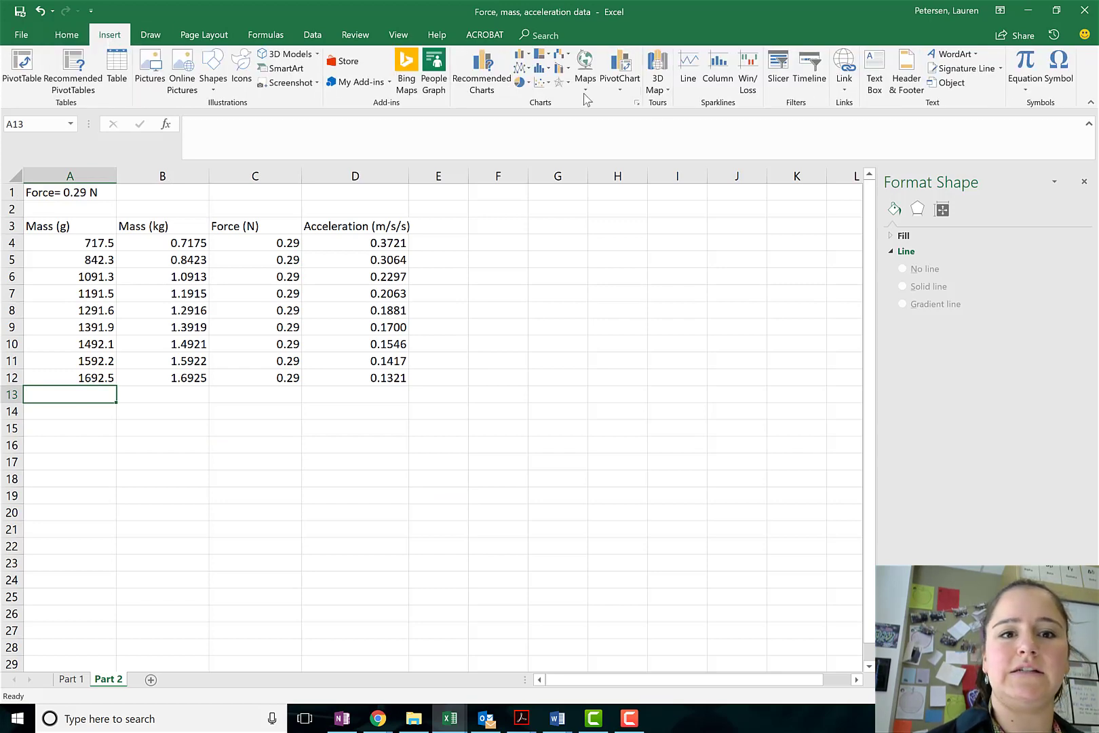
pyautogui.click(543, 82)
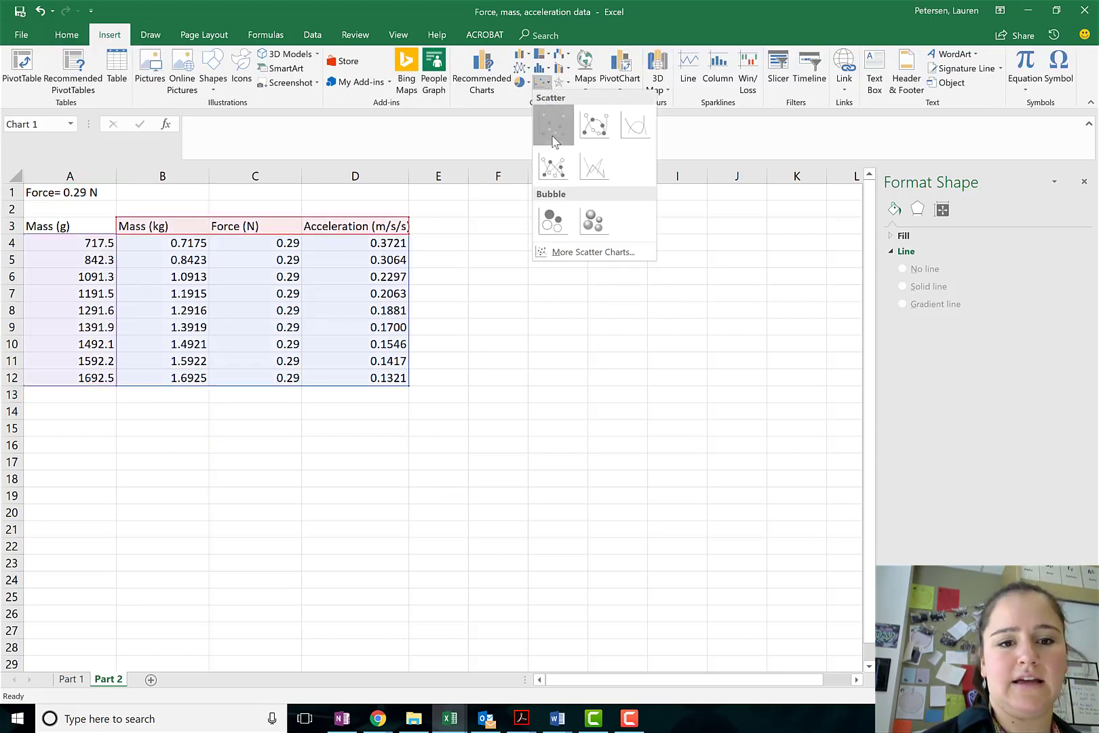
pyautogui.click(552, 124)
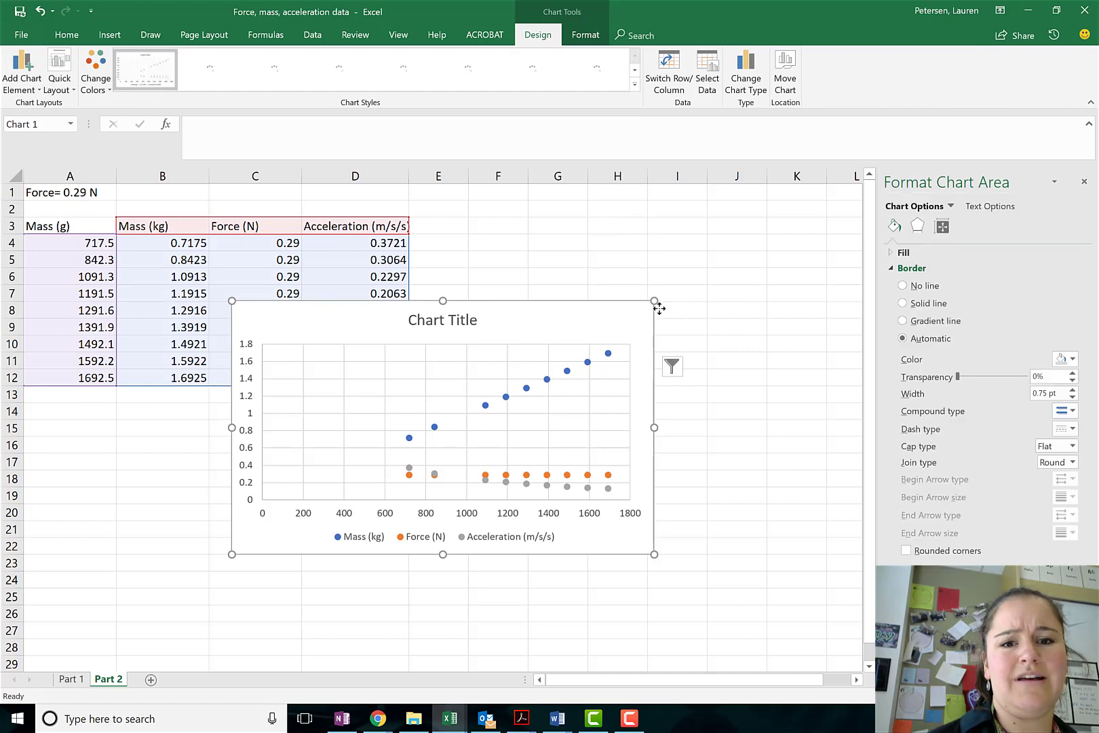
pyautogui.moveTo(525, 323); pyautogui.dragTo(711, 232)
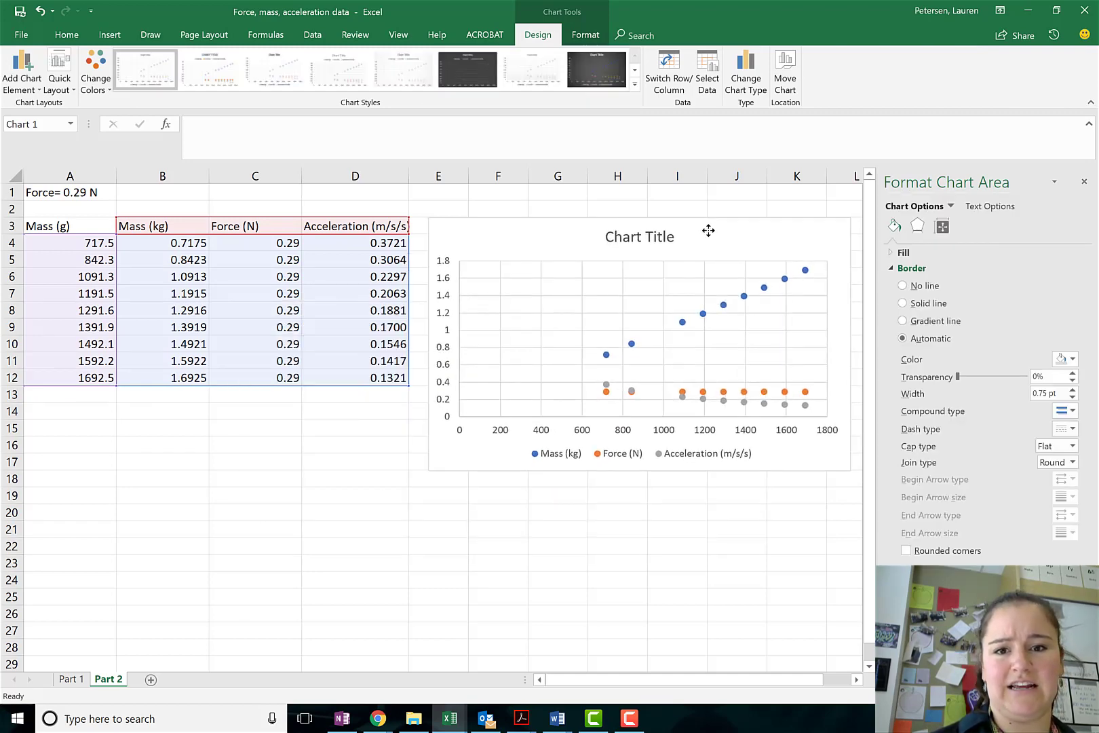
# Bring up the chart's context menu, closing an accidental Save as Template dialog
pyautogui.rightClick(710, 236)
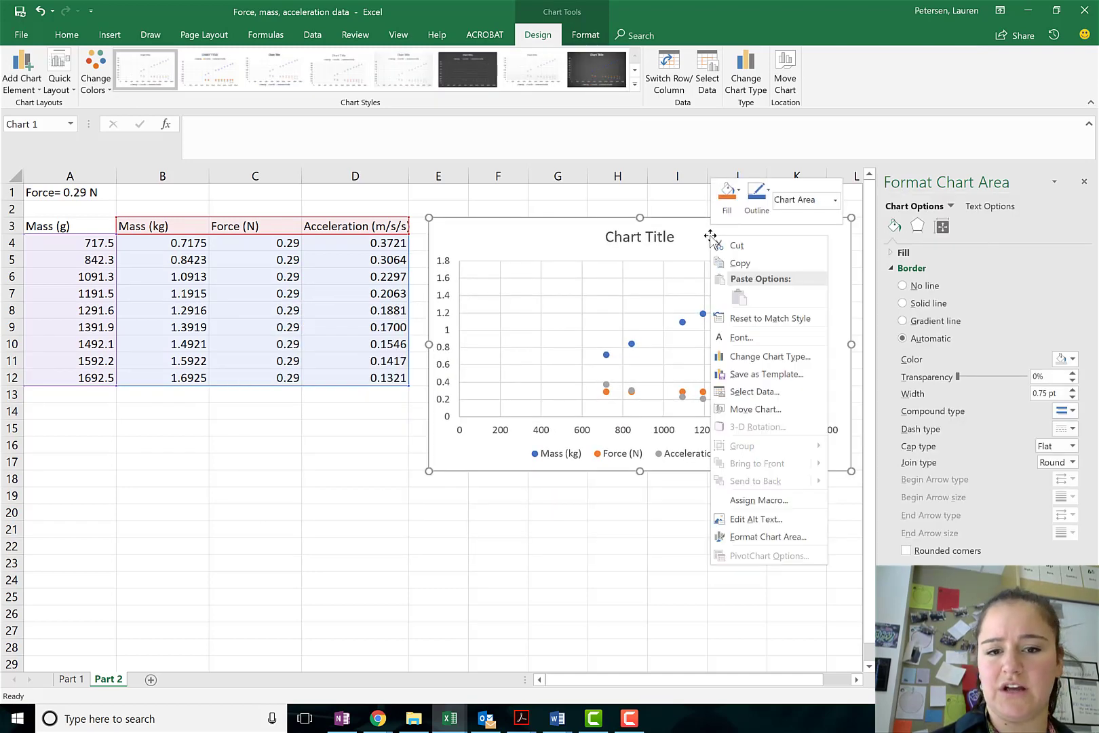
pyautogui.click(760, 375)
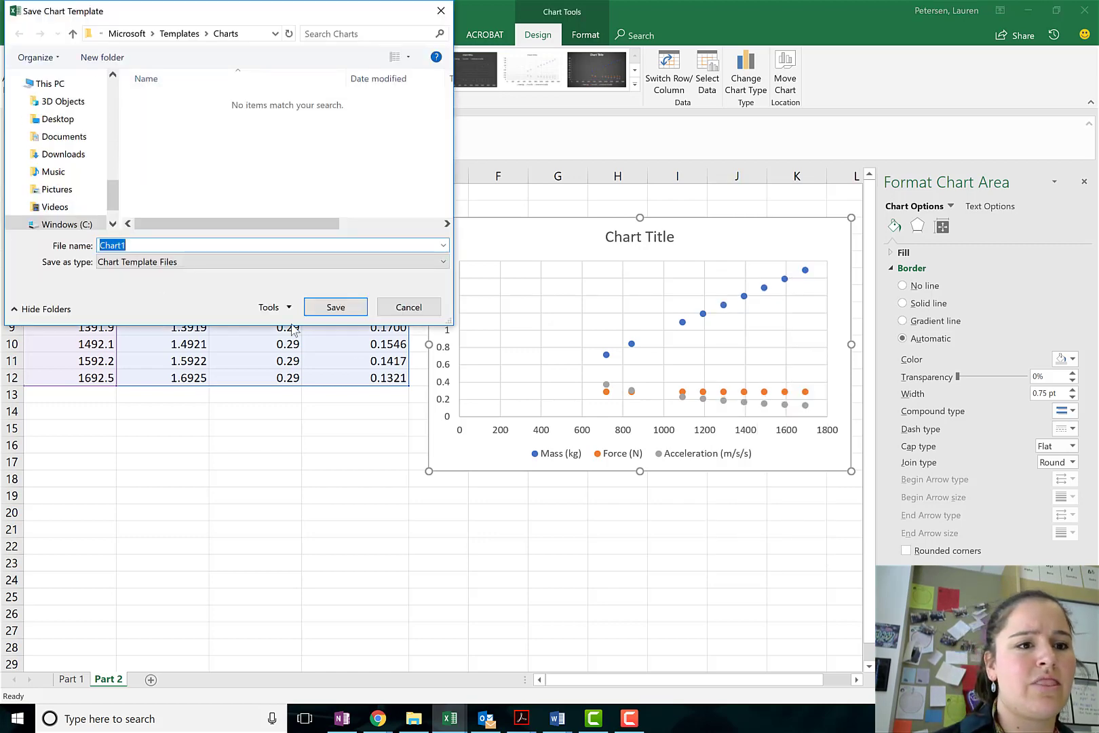
pyautogui.click(407, 309)
pyautogui.rightClick(541, 253)
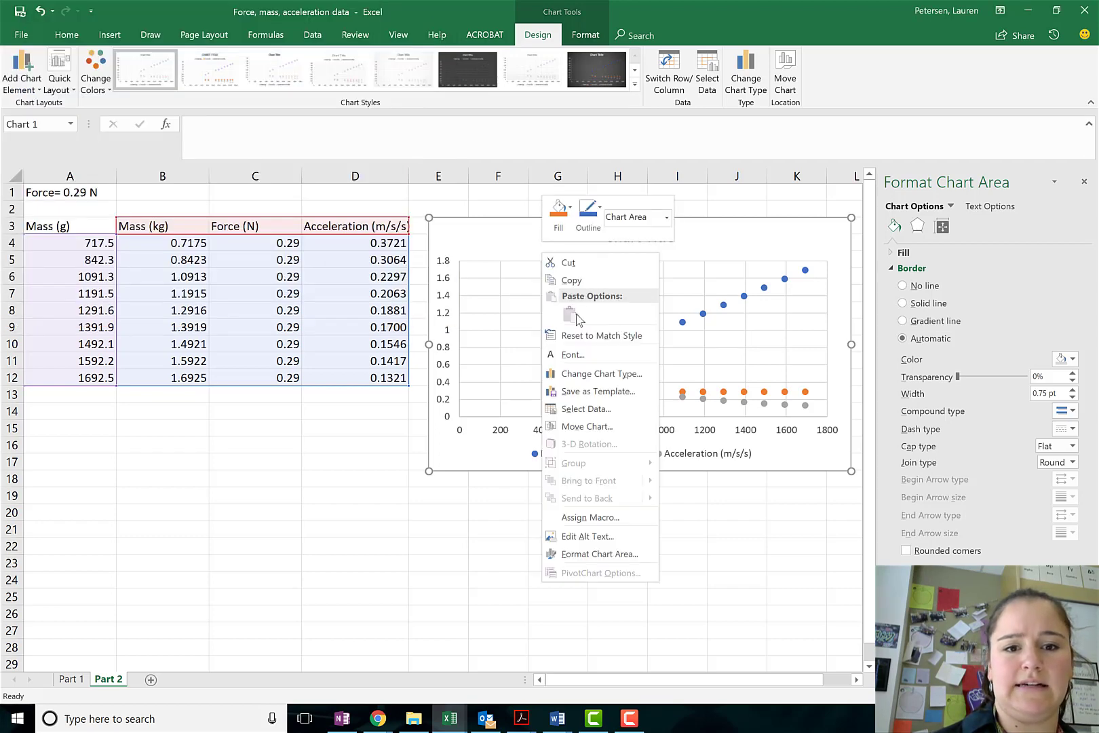
# In Select Data, remove the Mass (kg), Force (N) and Acceleration series
pyautogui.click(600, 412)
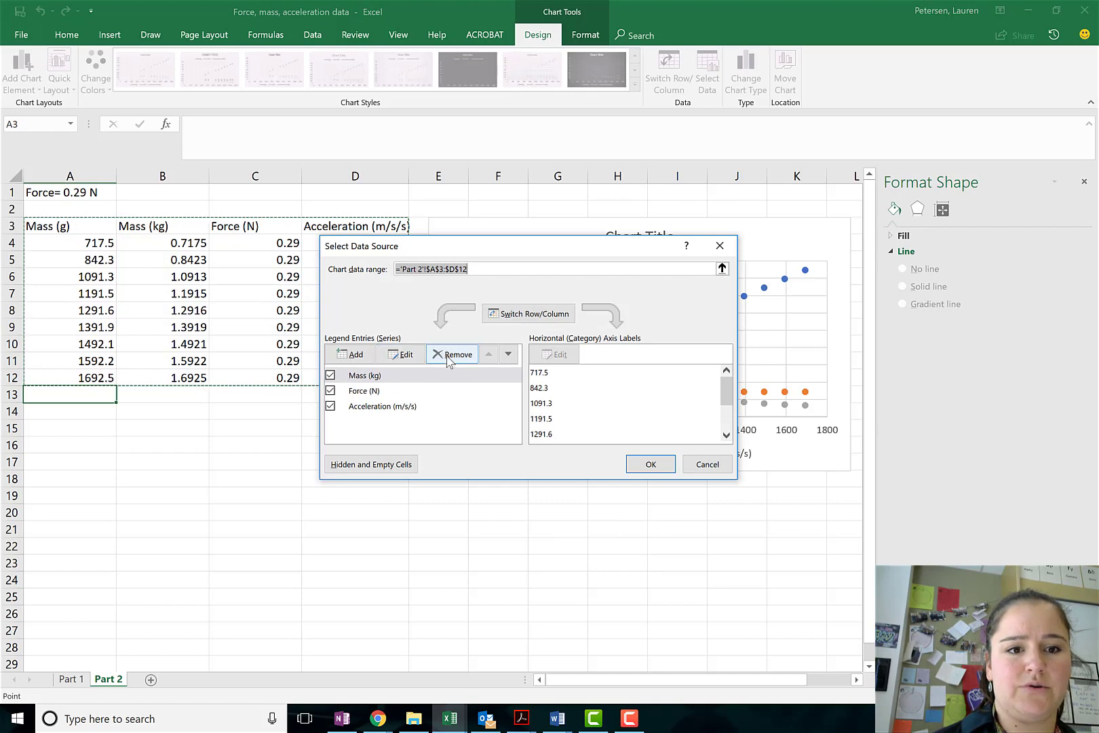
pyautogui.click(451, 354)
pyautogui.click(450, 354)
pyautogui.click(450, 354)
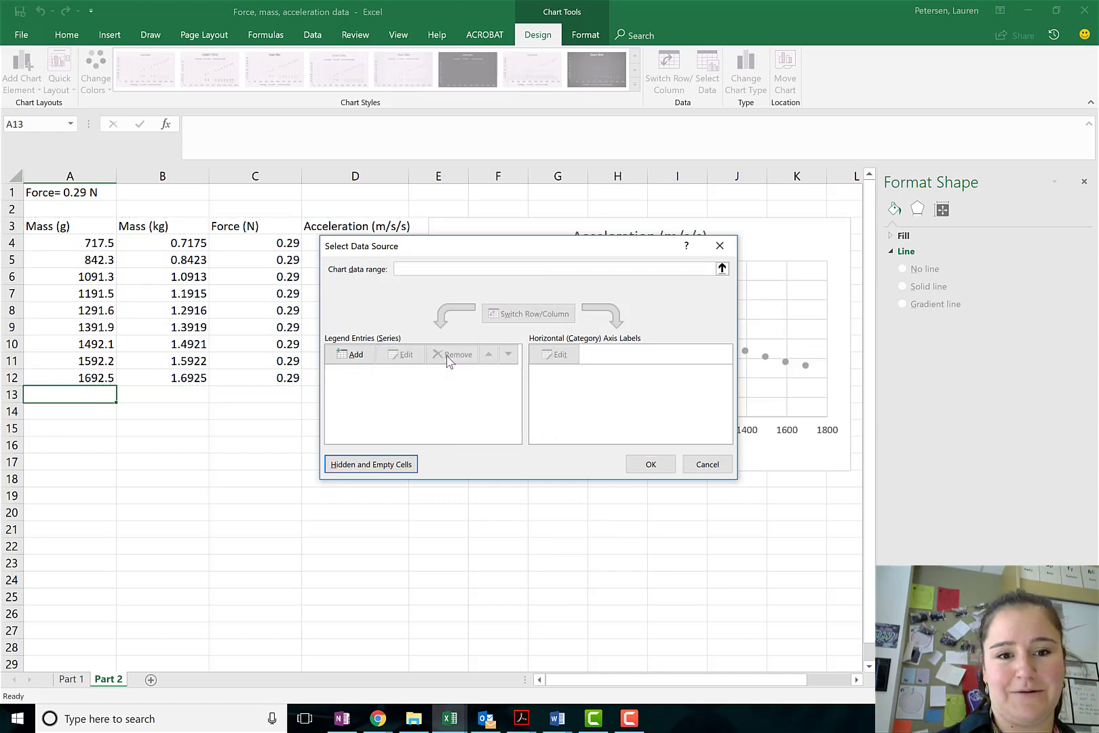
# Add a single series with X values B4:B12 and Y values D4:D12
pyautogui.click(351, 357)
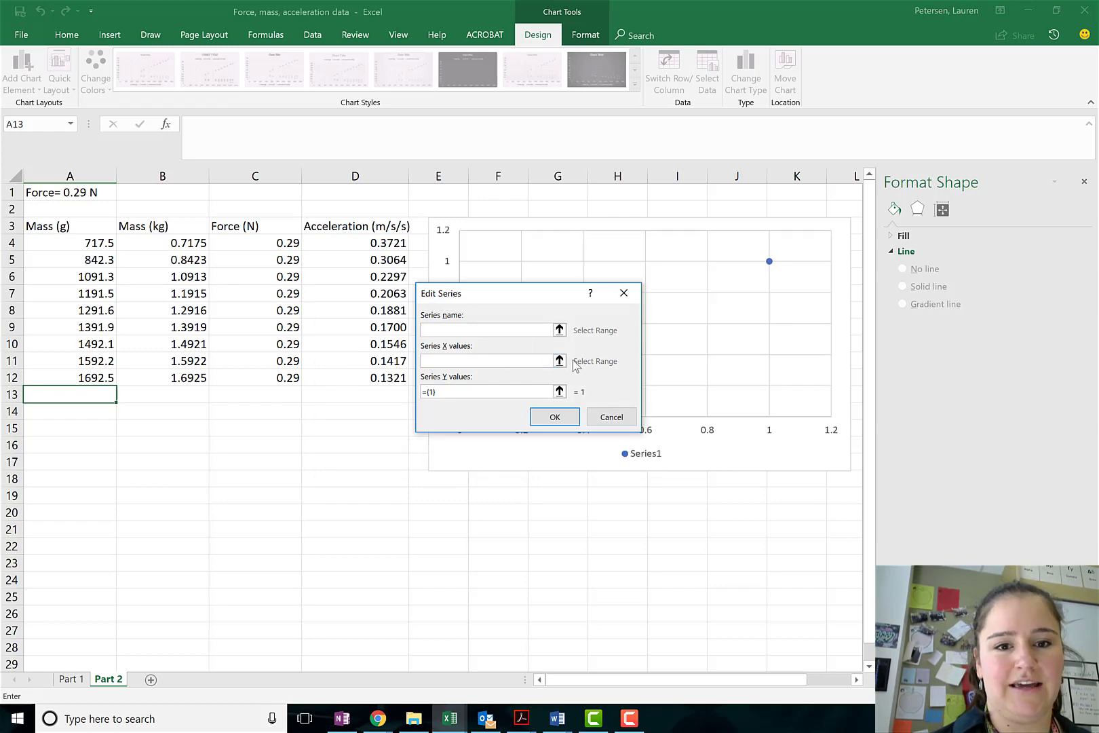
pyautogui.click(559, 361)
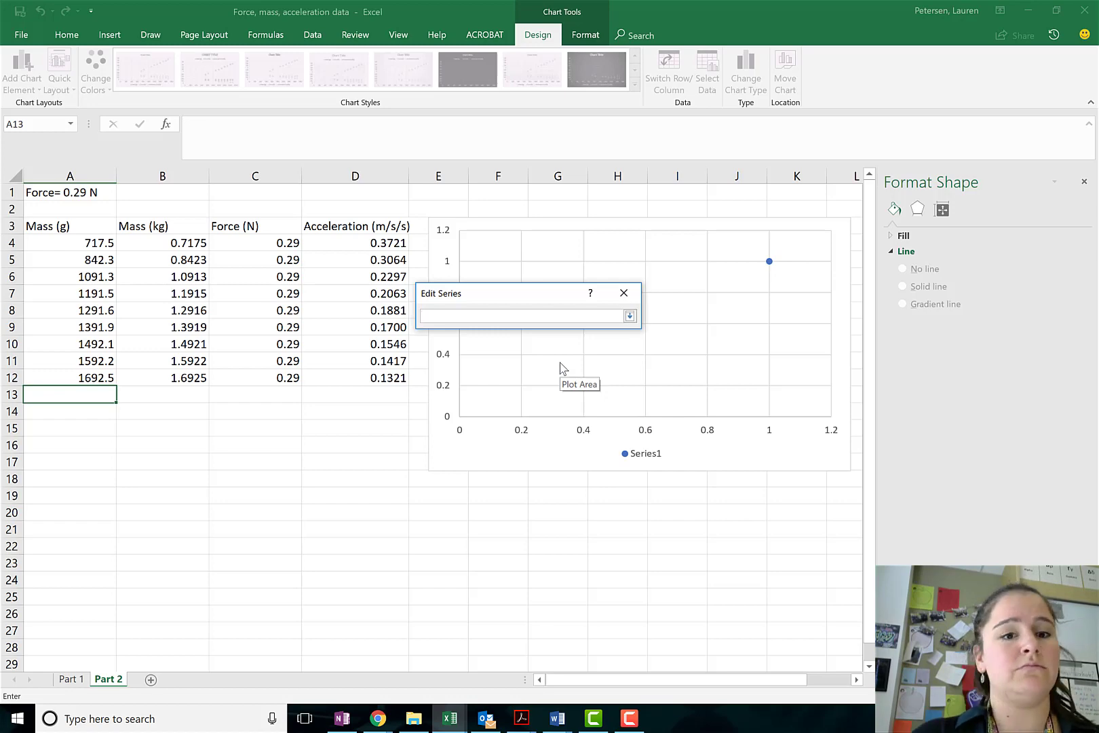
pyautogui.click(145, 243)
pyautogui.moveTo(144, 243); pyautogui.dragTo(151, 383)
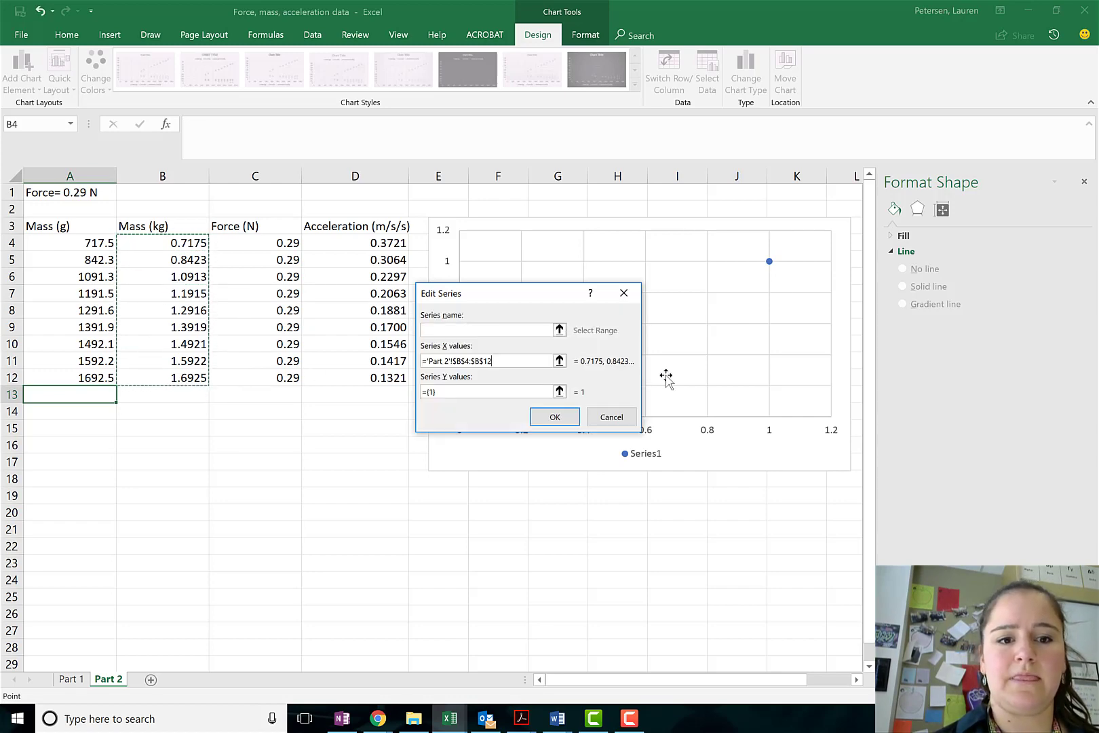
pyautogui.click(559, 391)
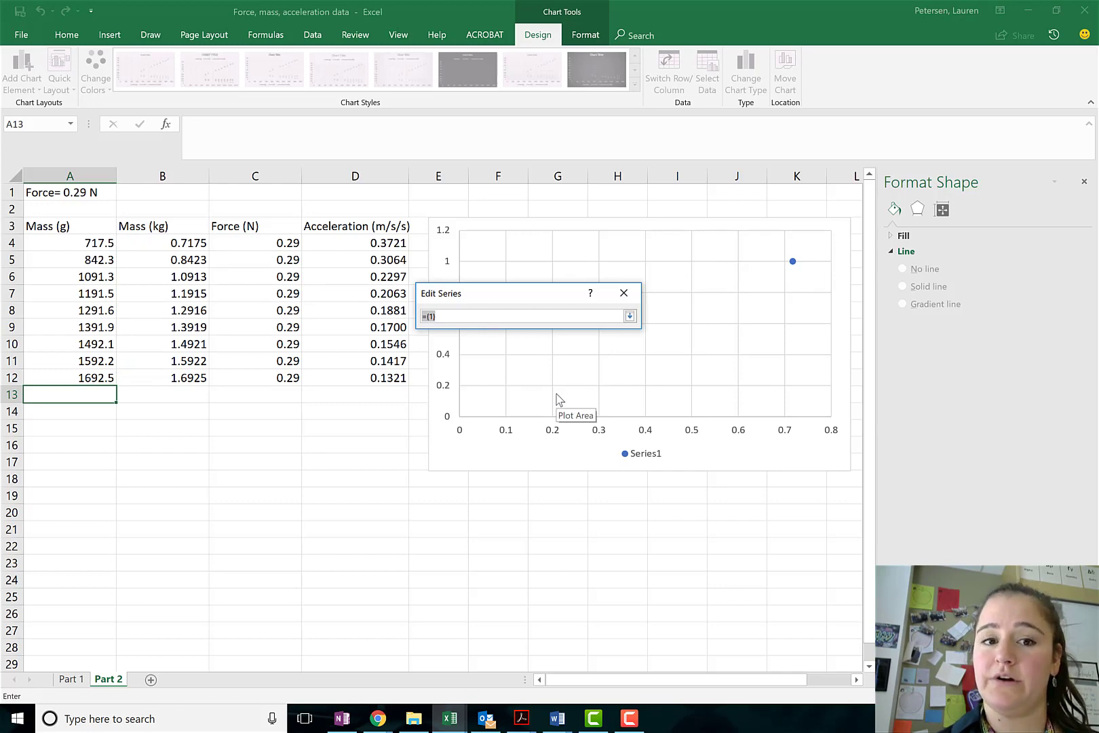
pyautogui.click(347, 244)
pyautogui.moveTo(347, 253); pyautogui.dragTo(351, 379)
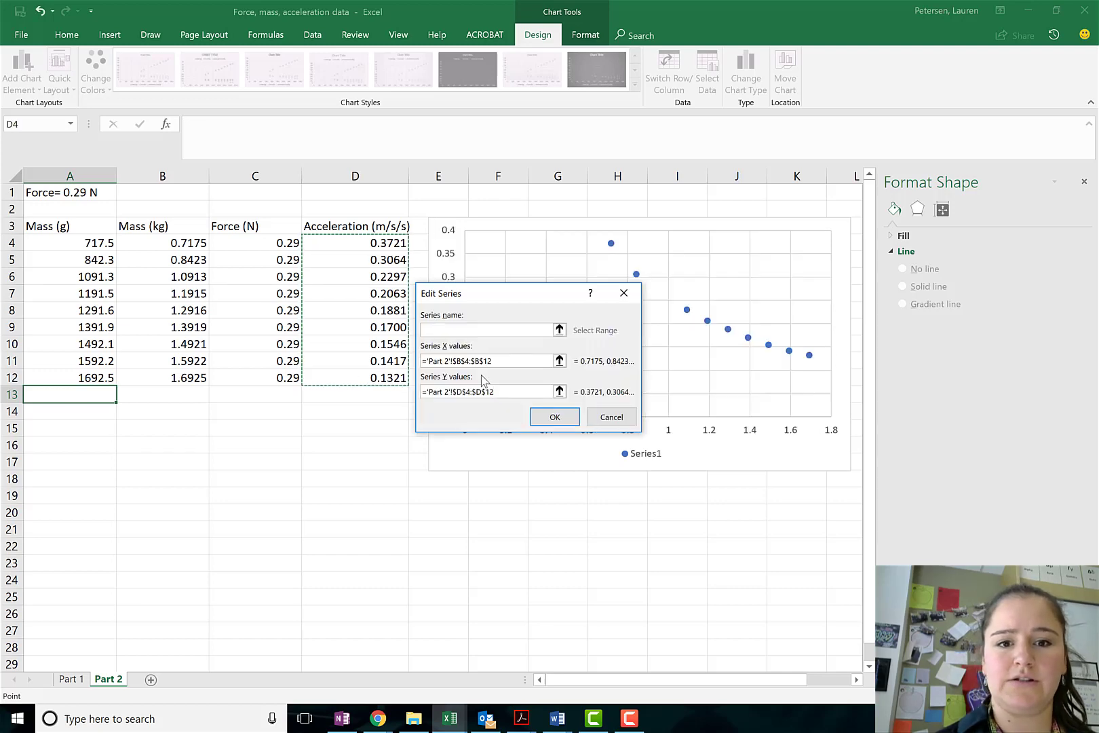
pyautogui.click(553, 417)
pyautogui.click(649, 465)
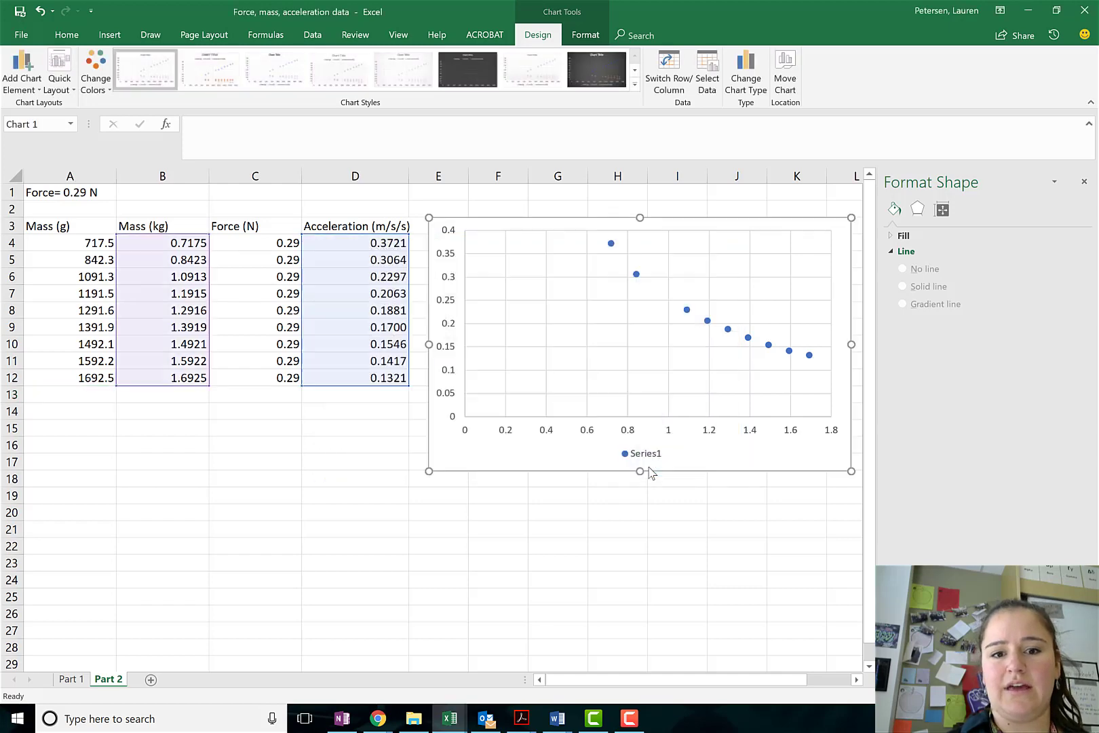
# Delete the Series1 legend from the scatter chart
pyautogui.click(652, 456)
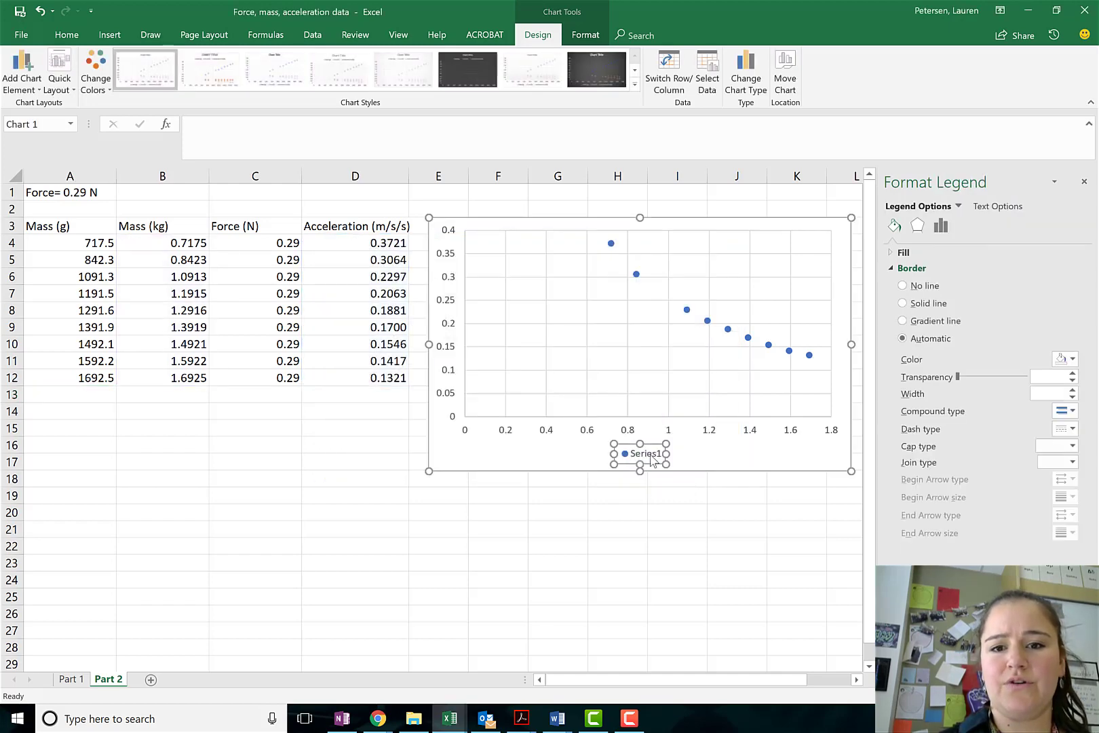
pyautogui.press('Delete')
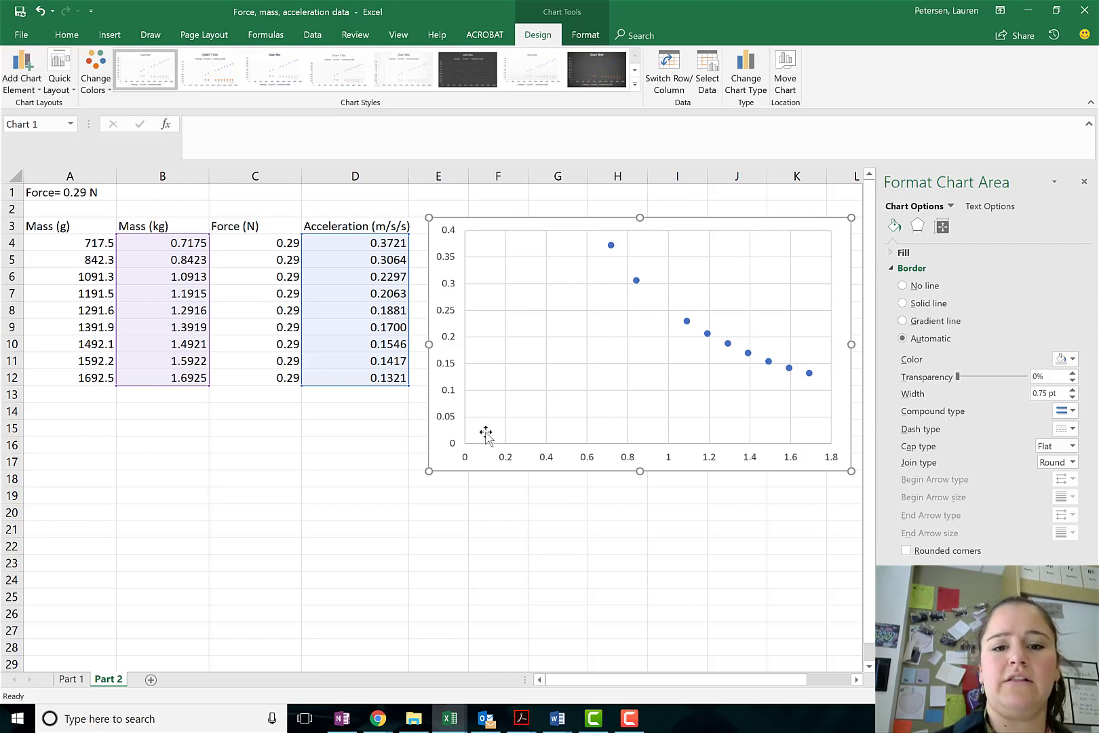
# Add a horizontal axis title reading 'Mass (kg)'
pyautogui.click(22, 71)
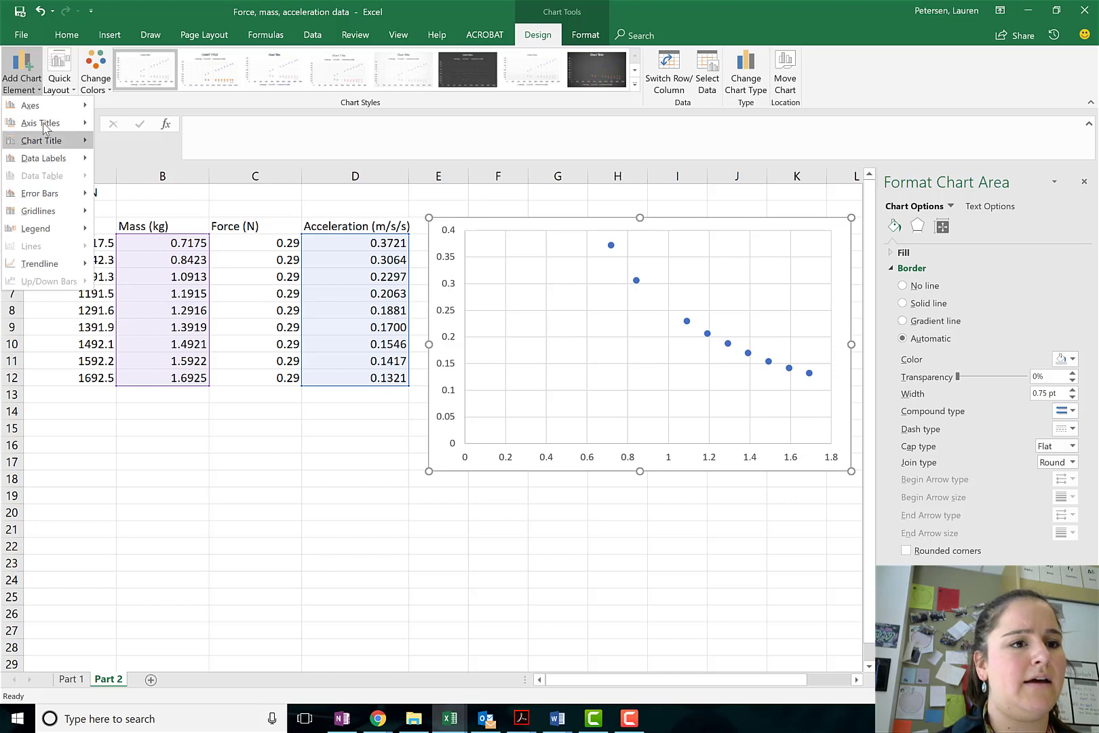
pyautogui.moveTo(46, 124)
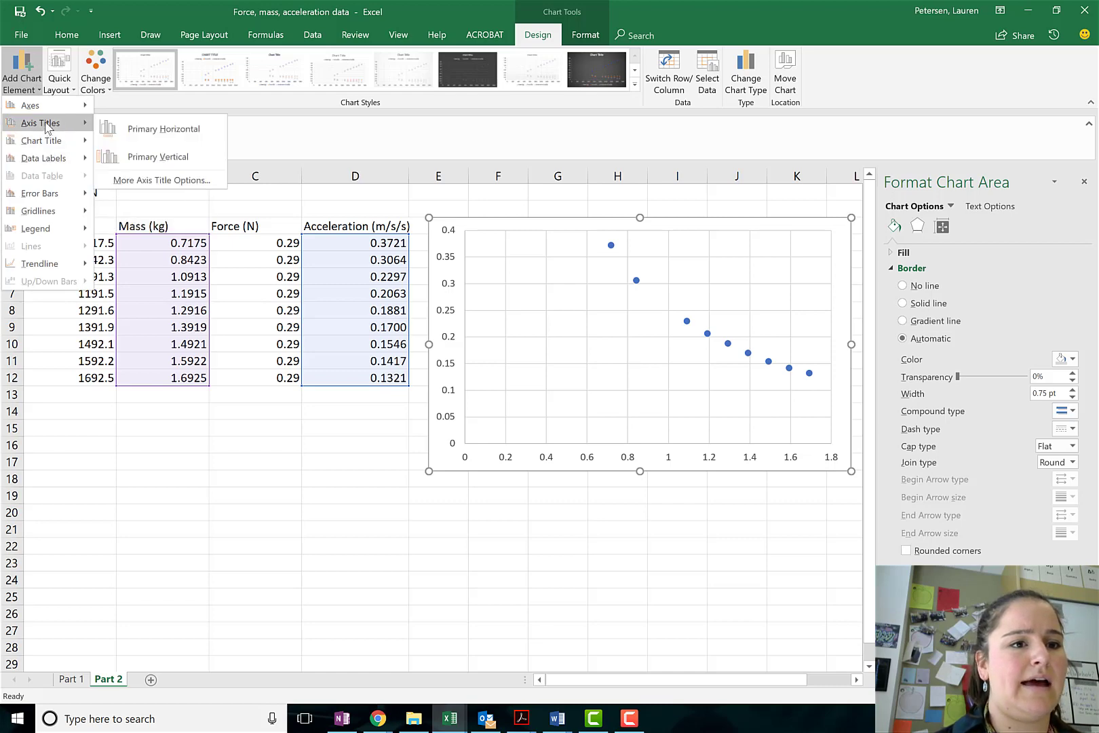
pyautogui.click(143, 129)
pyautogui.doubleClick(658, 451)
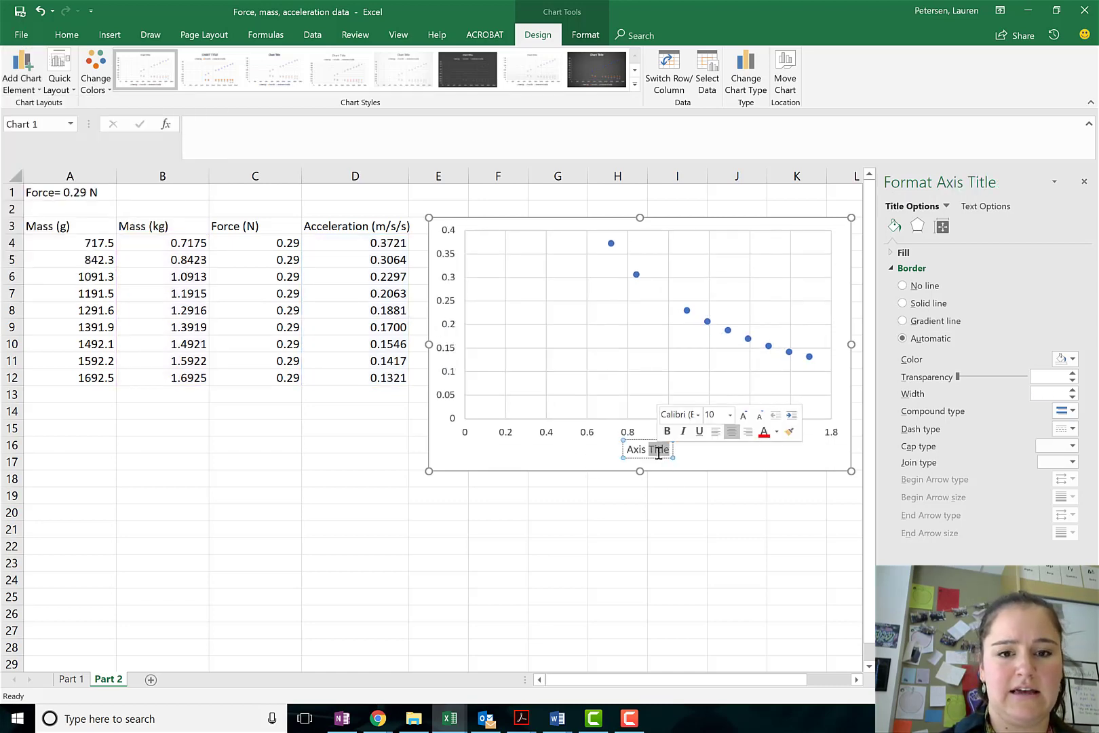
pyautogui.press('BackSpace')
pyautogui.press('BackSpace')
pyautogui.press('BackSpace')
pyautogui.press('BackSpace')
pyautogui.press('BackSpace')
pyautogui.press('BackSpace')
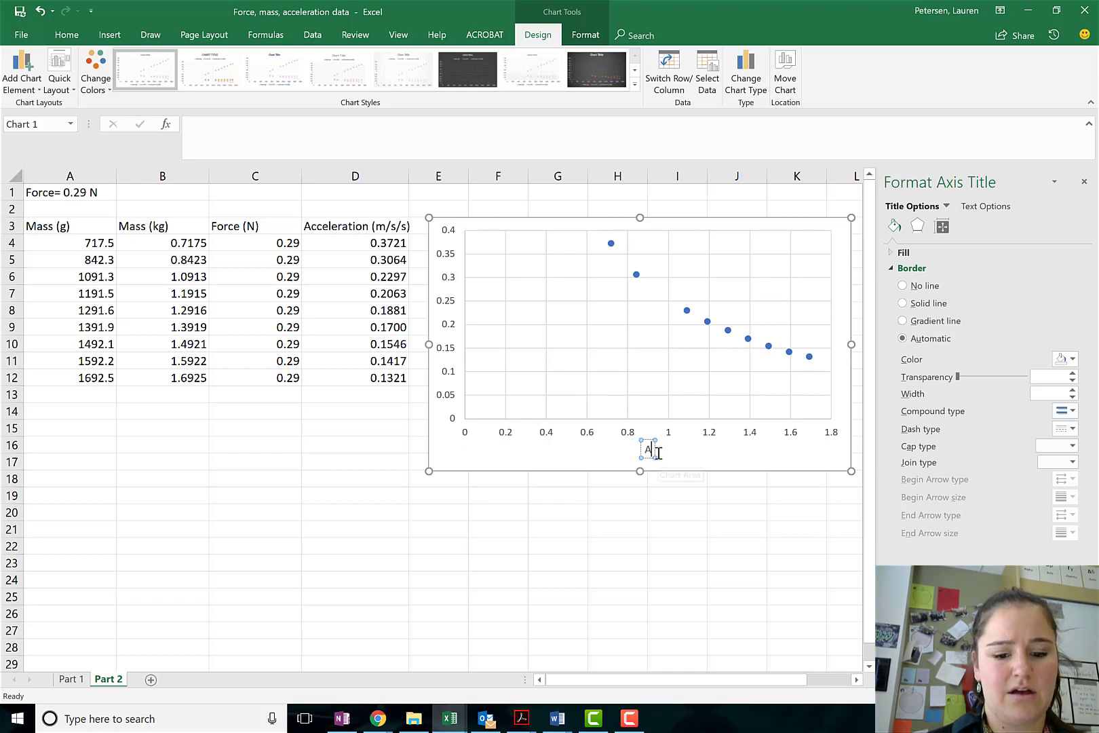
pyautogui.write('Mass')
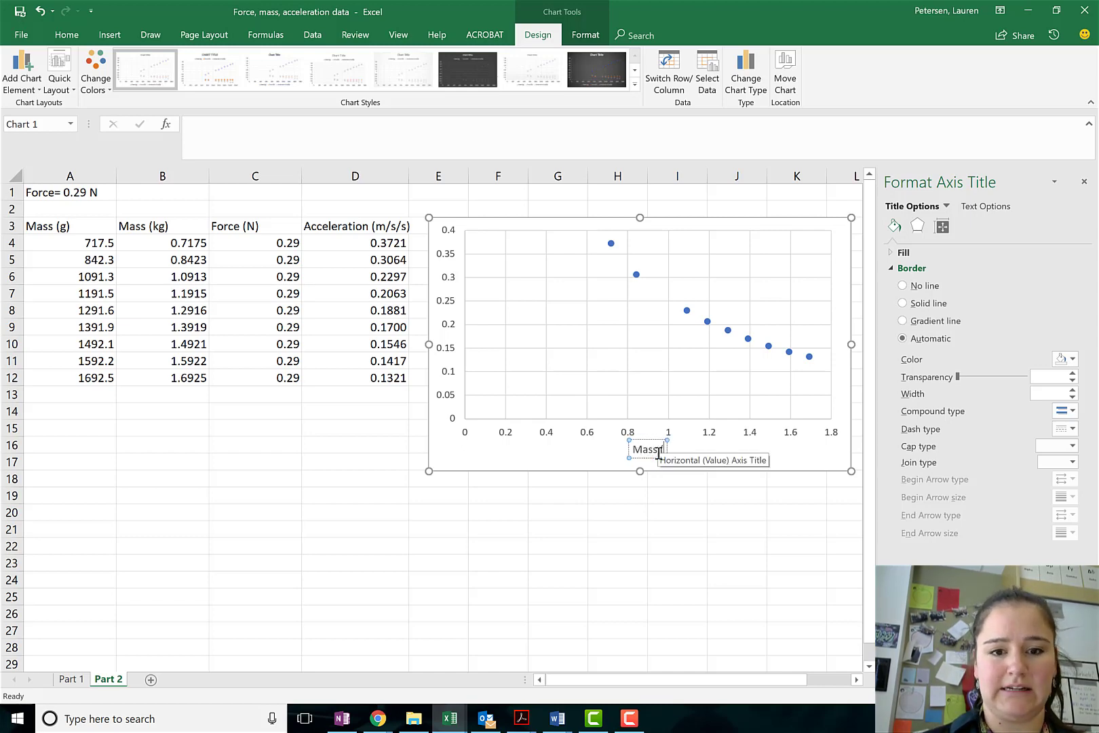
pyautogui.write(' (kg)')
pyautogui.click(476, 443)
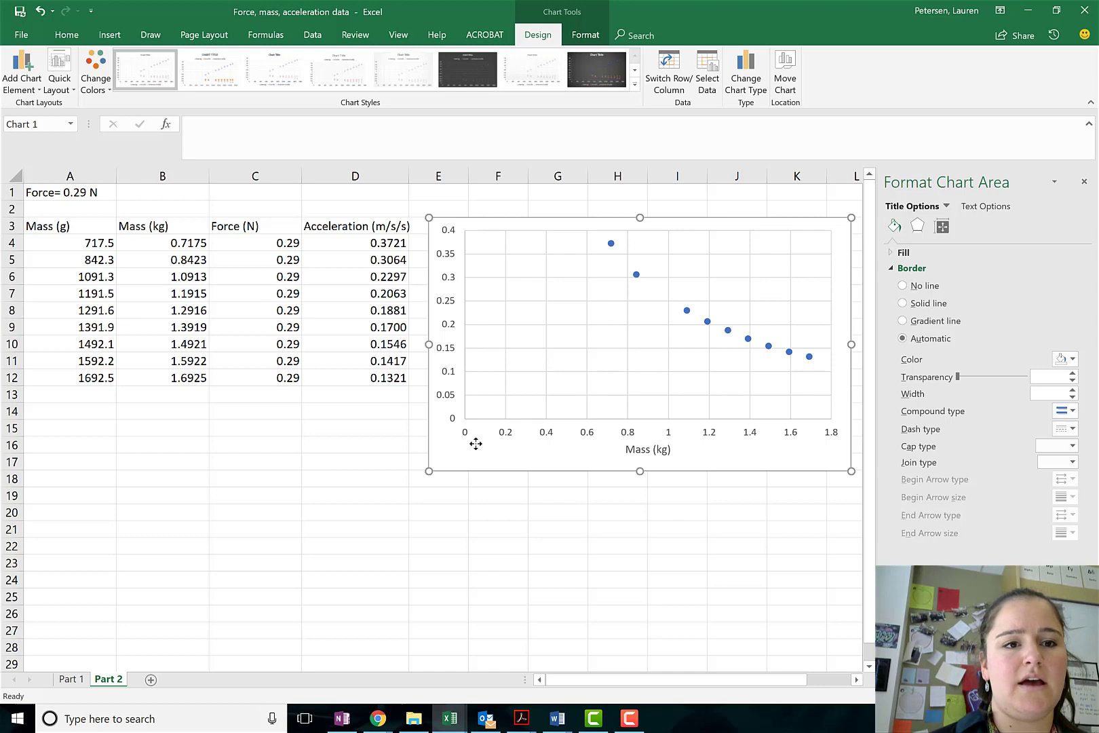
# Add a vertical axis title reading 'Acceleration (m/s/s)'
pyautogui.click(22, 72)
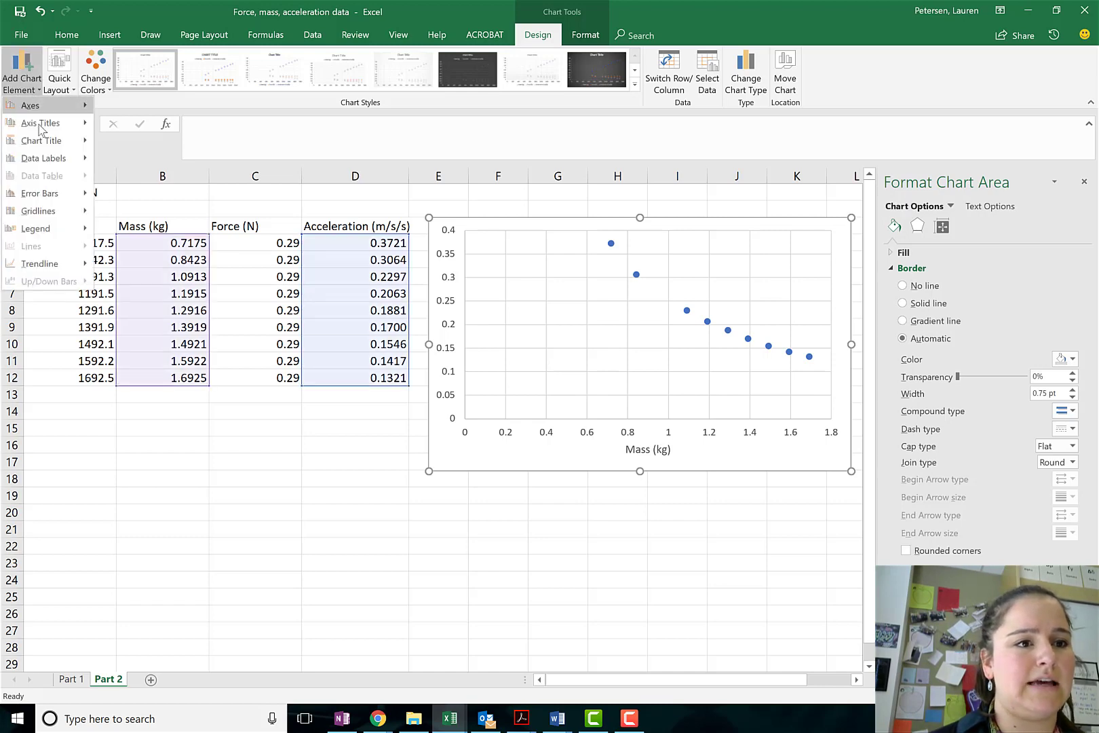
pyautogui.moveTo(41, 124)
pyautogui.click(173, 154)
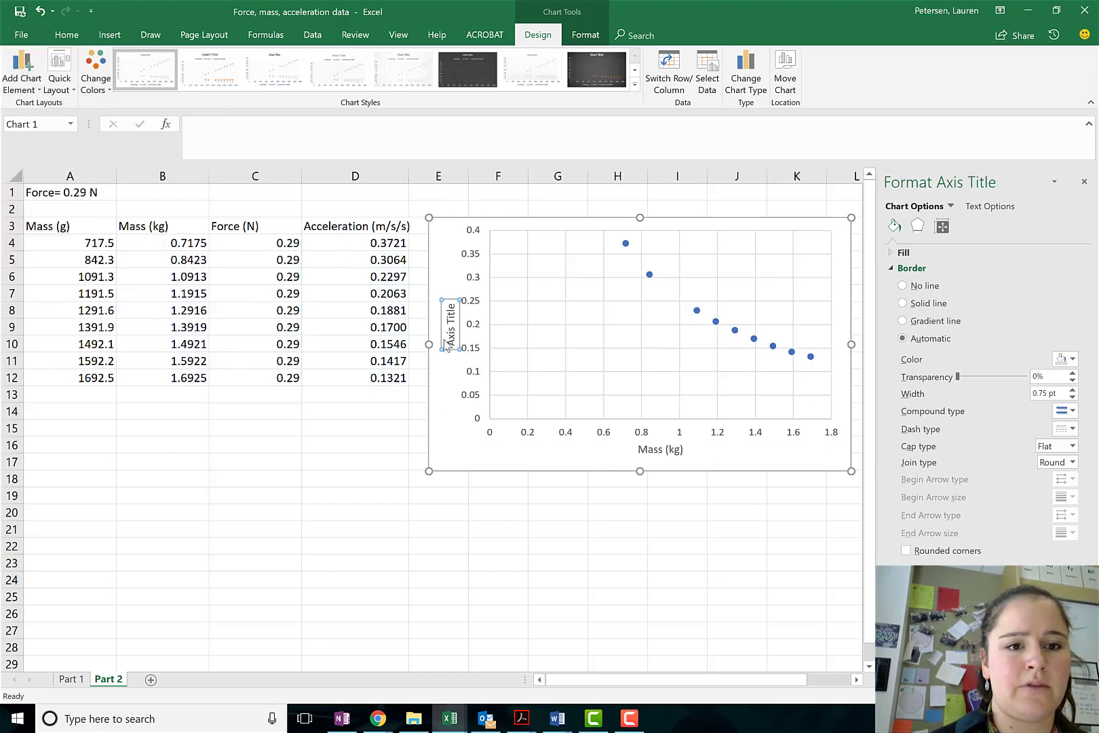
pyautogui.doubleClick(452, 312)
pyautogui.press('BackSpace')
pyautogui.press('BackSpace')
pyautogui.press('BackSpace')
pyautogui.press('BackSpace')
pyautogui.press('BackSpace')
pyautogui.press('BackSpace')
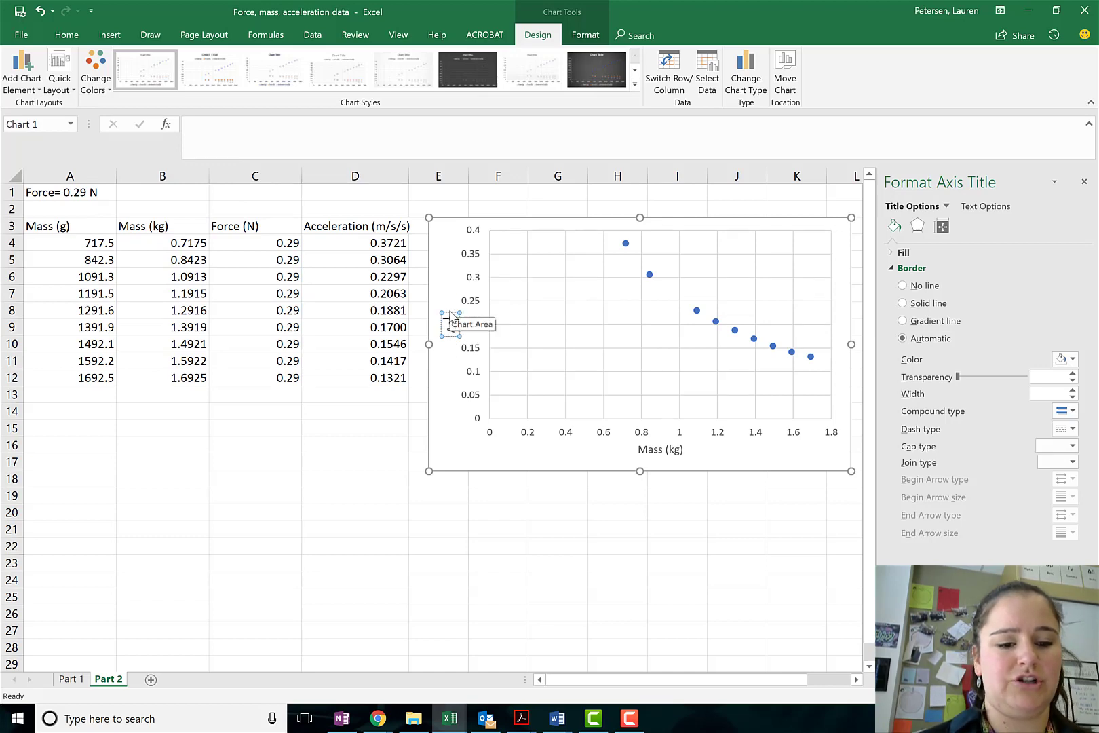
pyautogui.write('Acc')
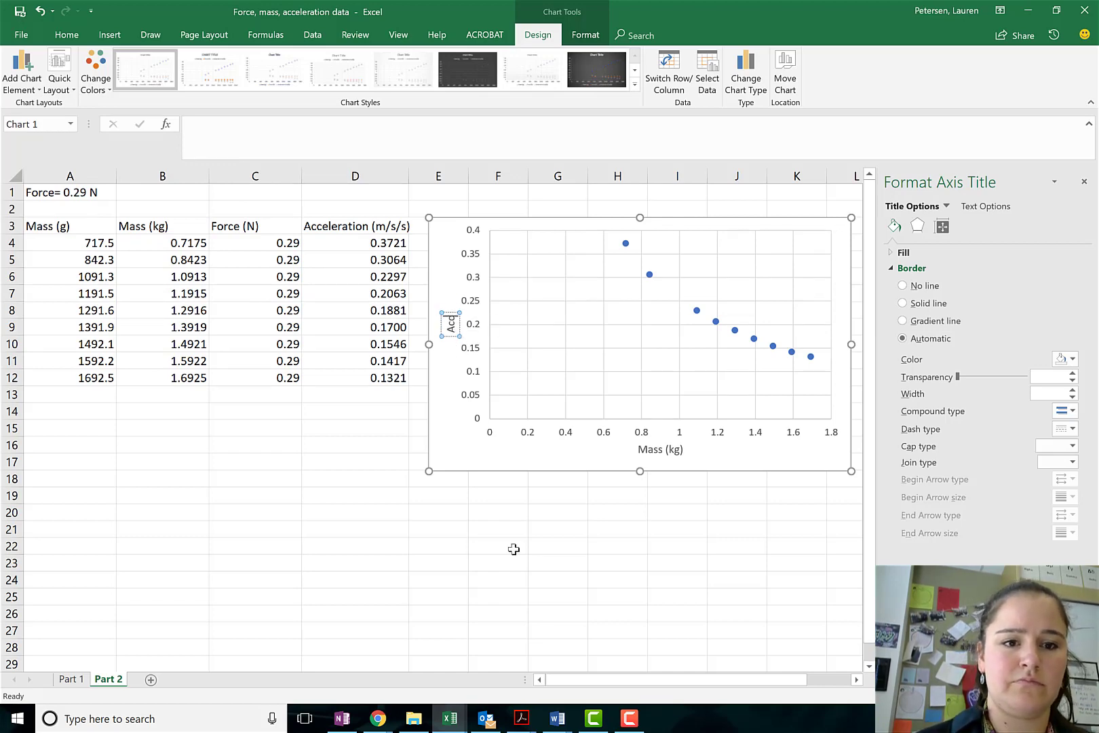
pyautogui.write('eleration')
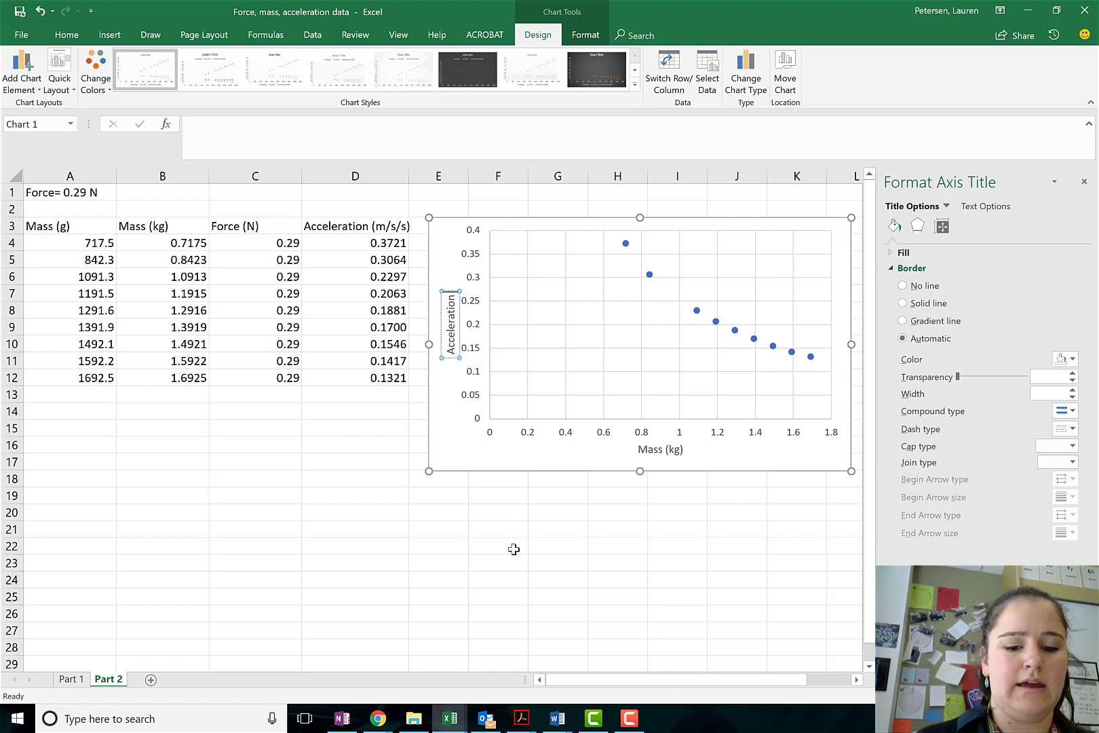
pyautogui.write(' (m/s/s)')
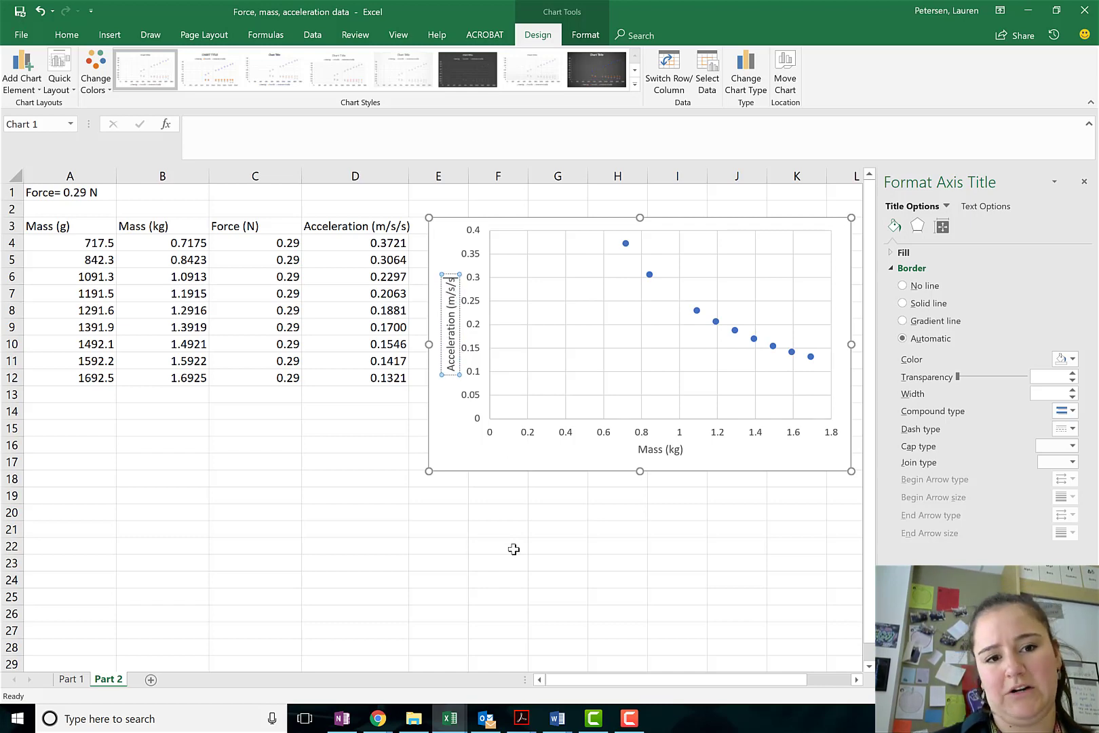
pyautogui.click(806, 458)
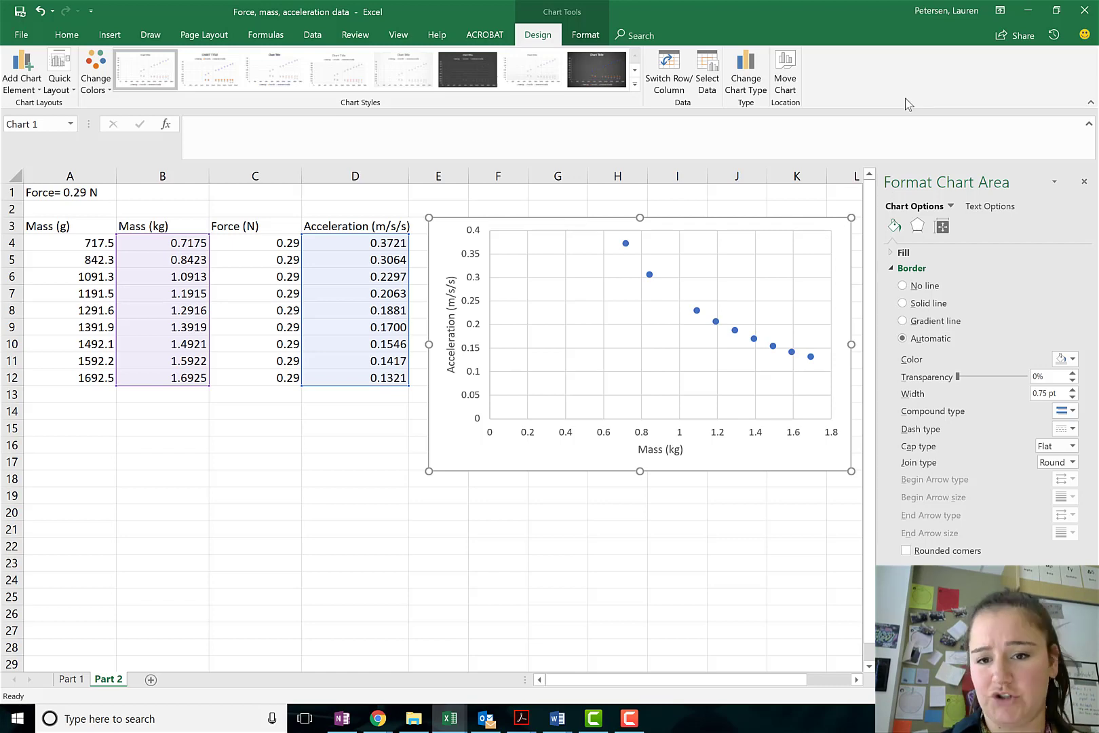
# Add a linear trendline showing y = -0.2369x + 0.5087 and R² = 0.9433
pyautogui.click(942, 226)
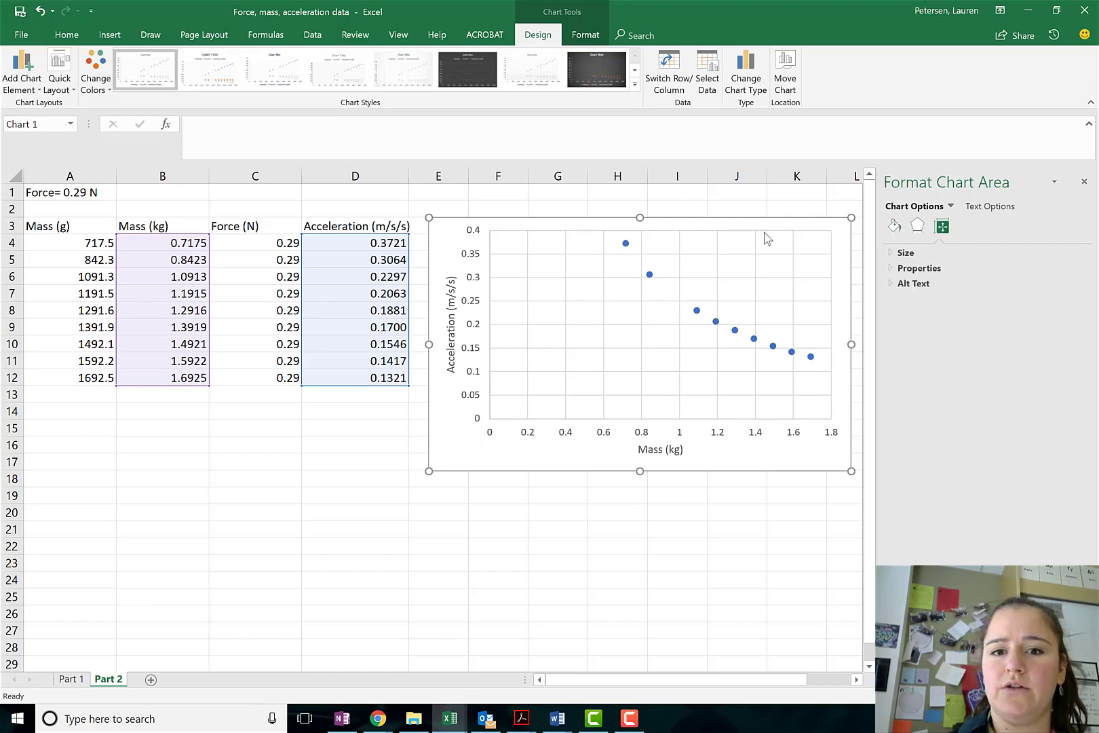
pyautogui.click(768, 233)
pyautogui.rightClick(768, 232)
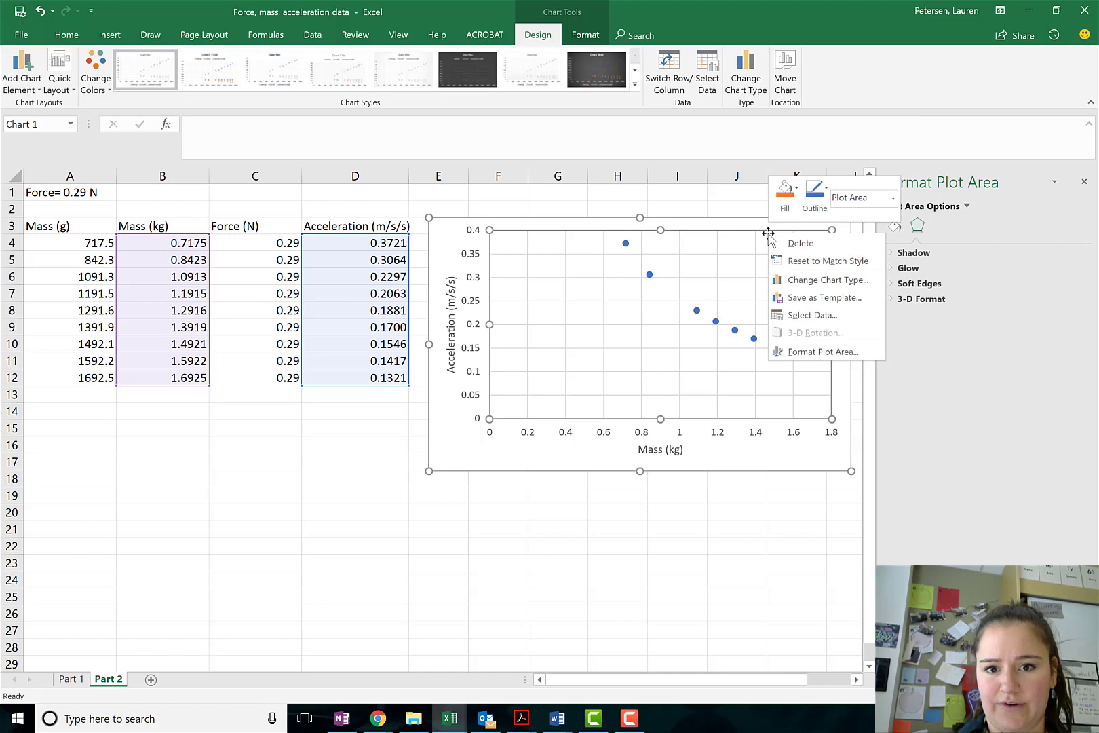
pyautogui.click(717, 250)
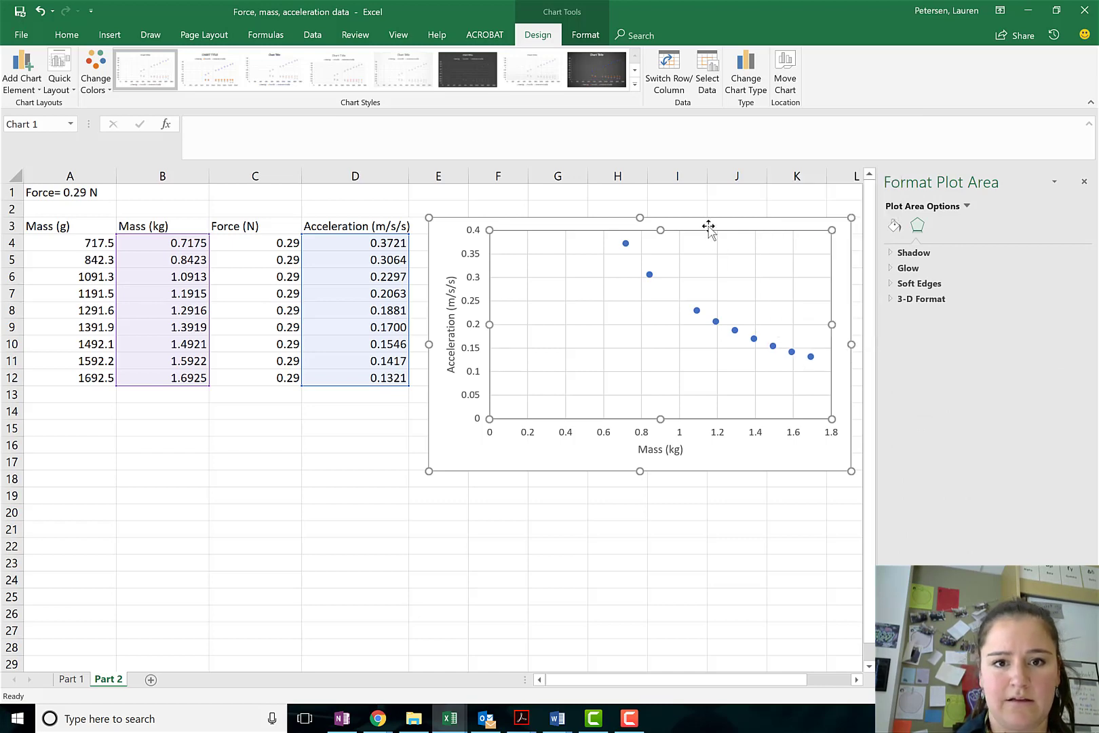
pyautogui.click(709, 228)
pyautogui.click(22, 73)
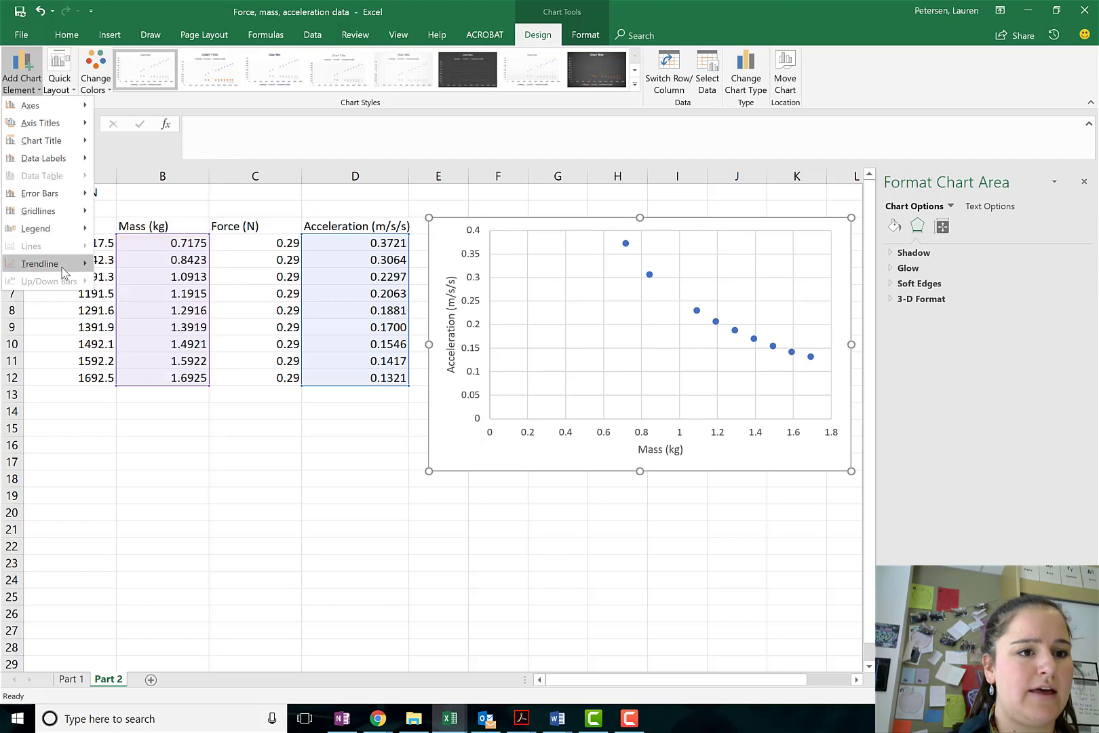
pyautogui.moveTo(67, 266)
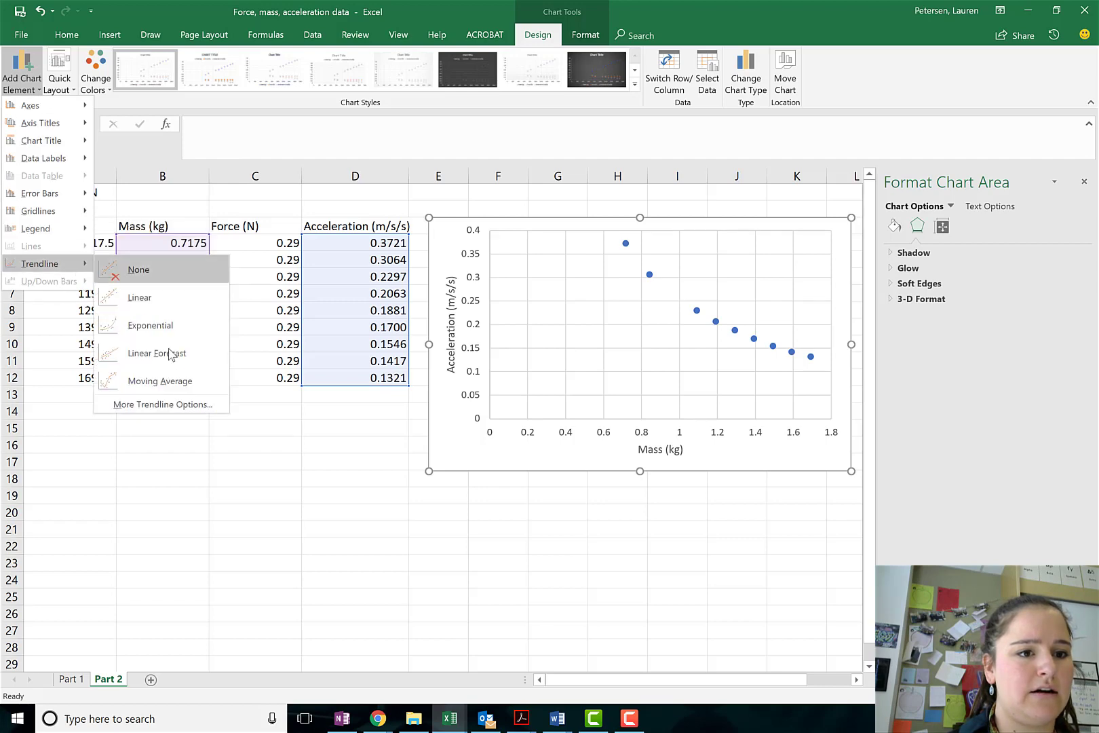
pyautogui.click(173, 405)
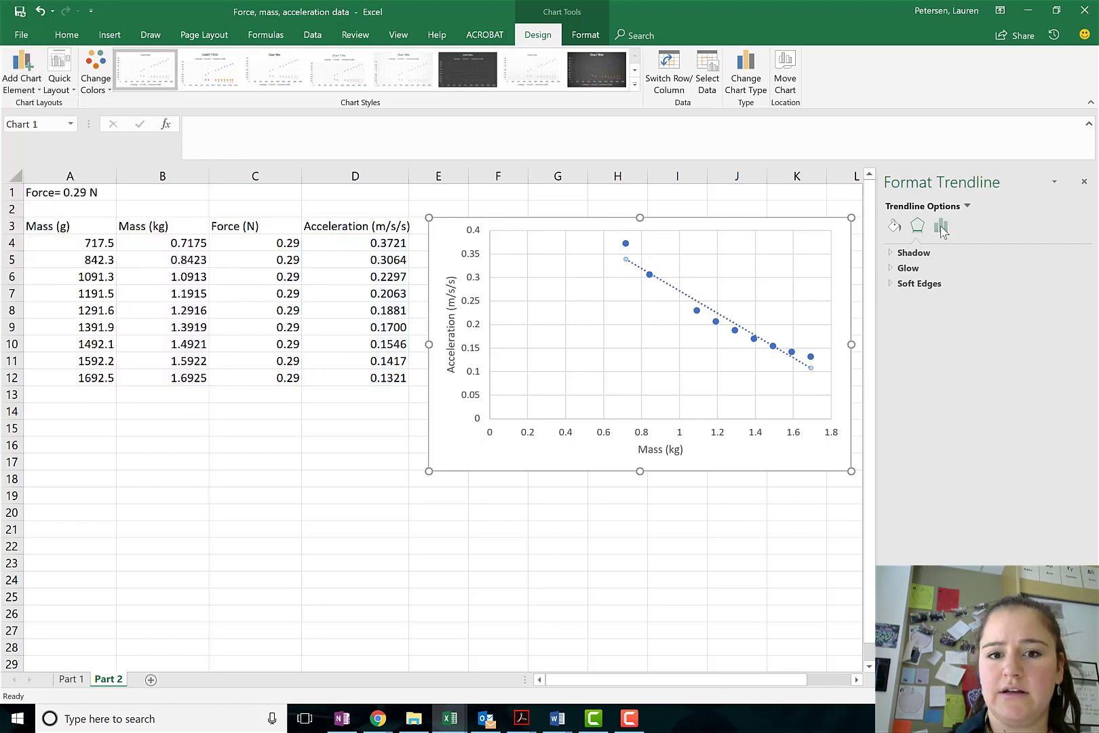
pyautogui.click(941, 226)
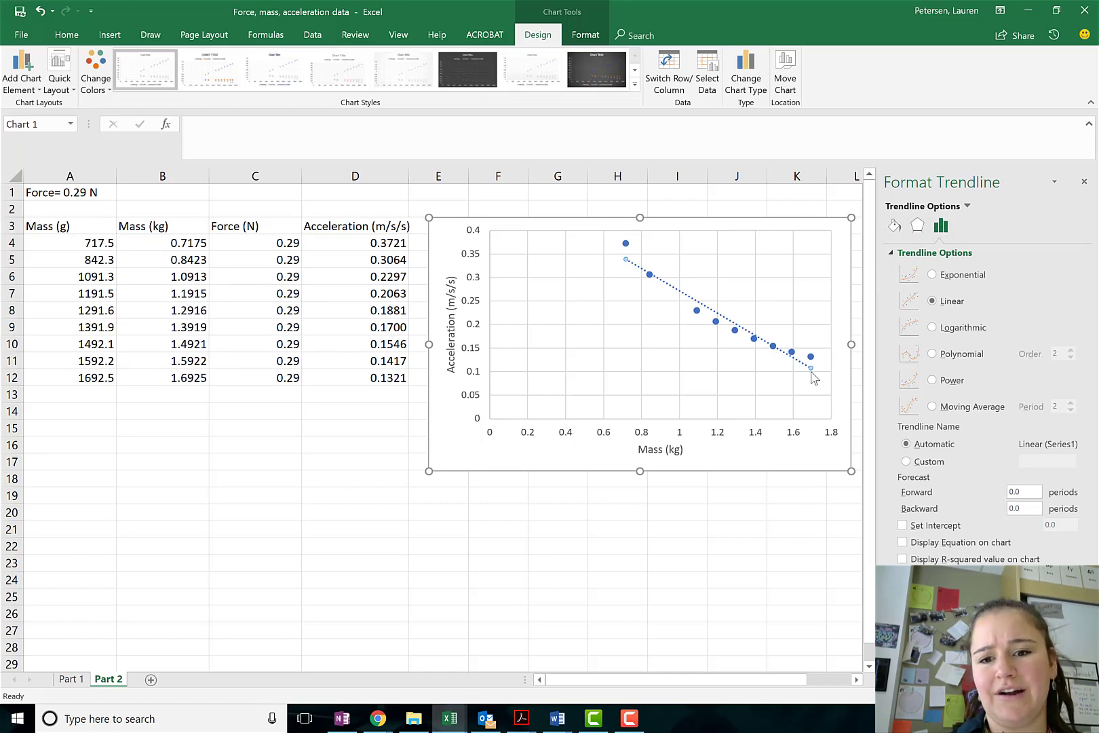
pyautogui.click(902, 558)
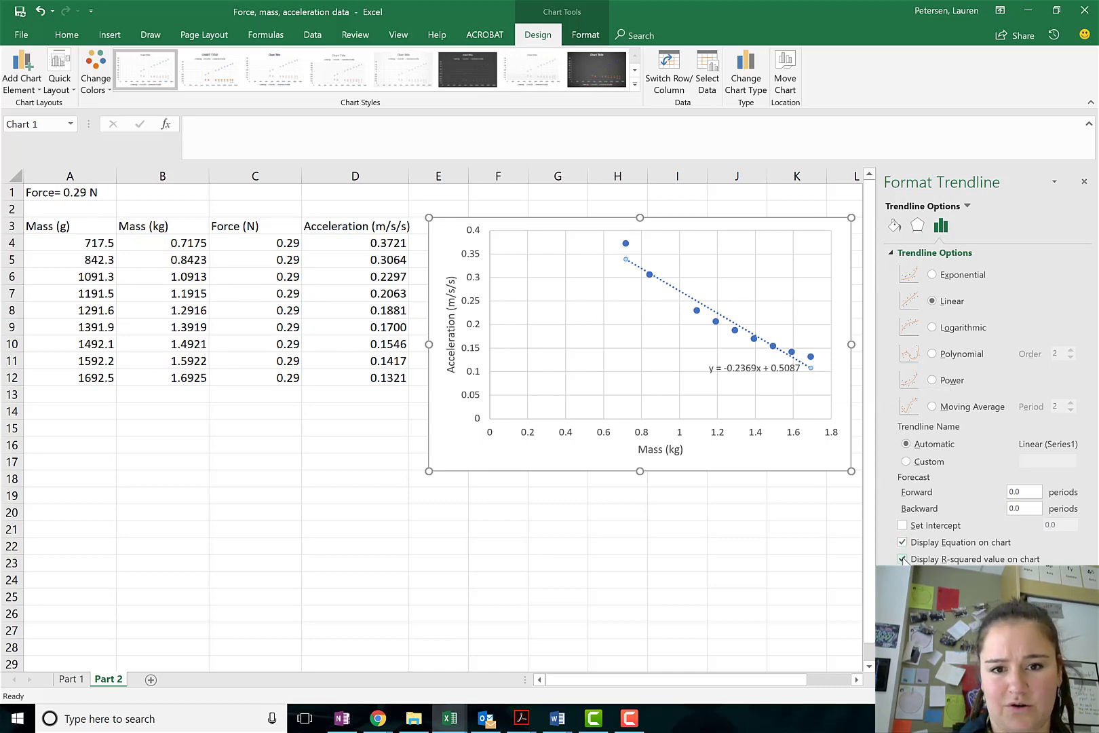
pyautogui.moveTo(753, 373); pyautogui.dragTo(734, 382)
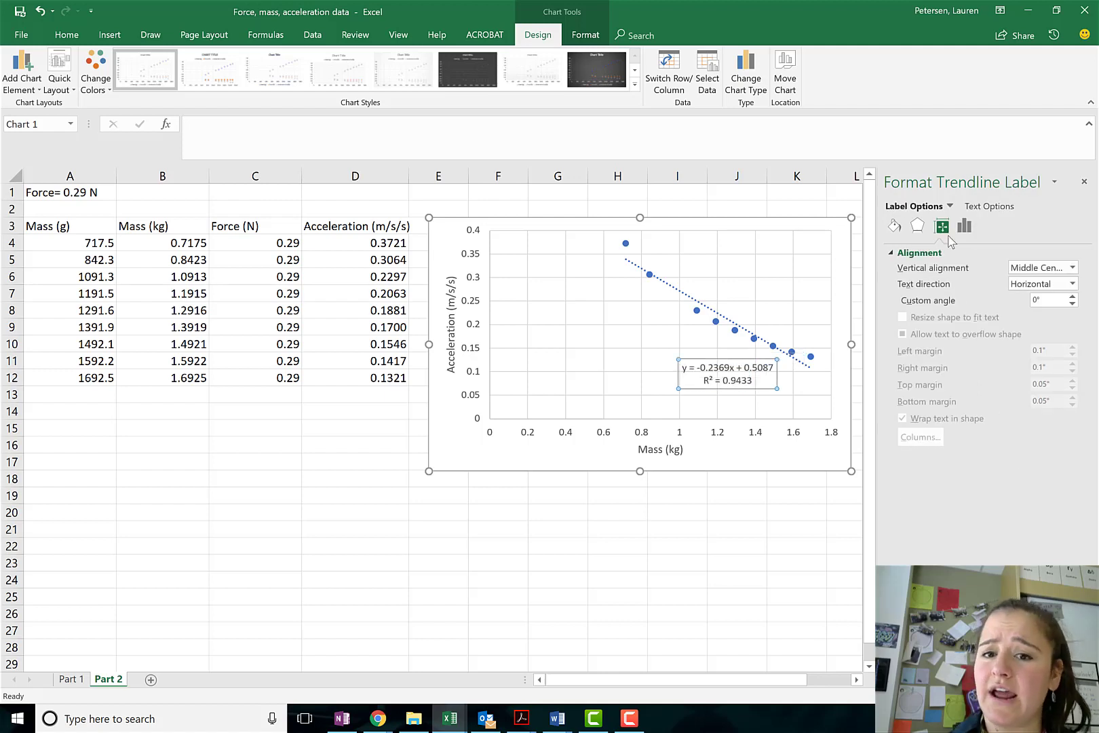
pyautogui.click(735, 328)
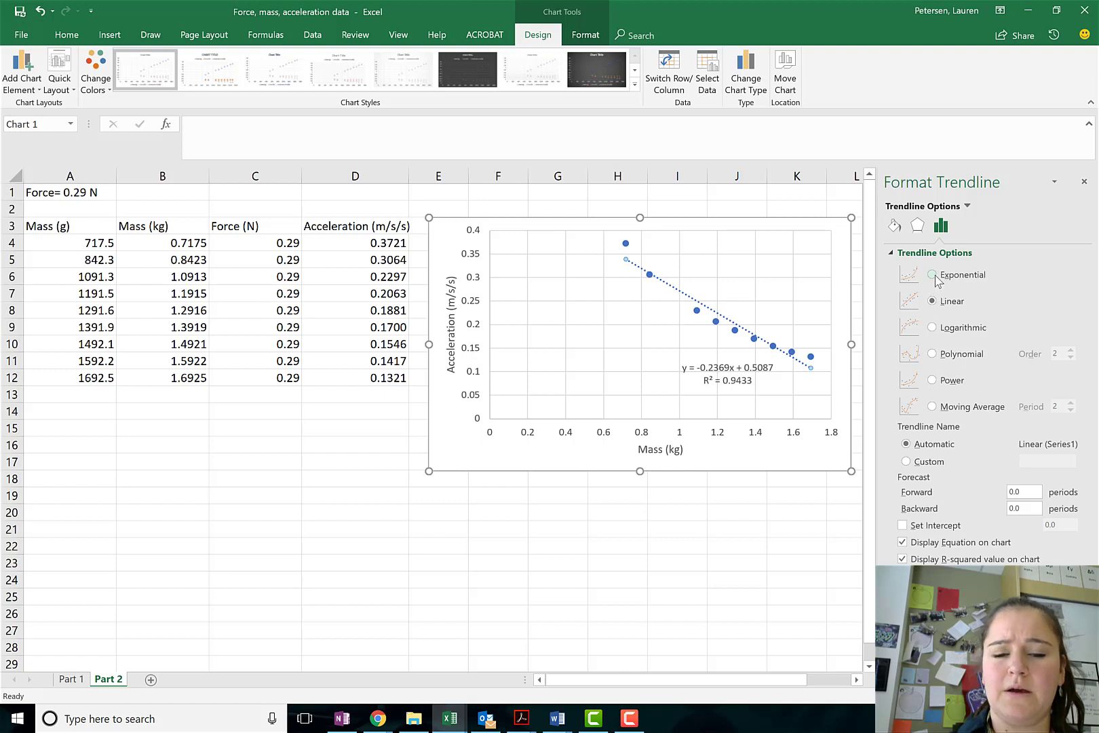
# Compare exponential, logarithmic, polynomial and power trendline fits, settling on Power
pyautogui.click(932, 275)
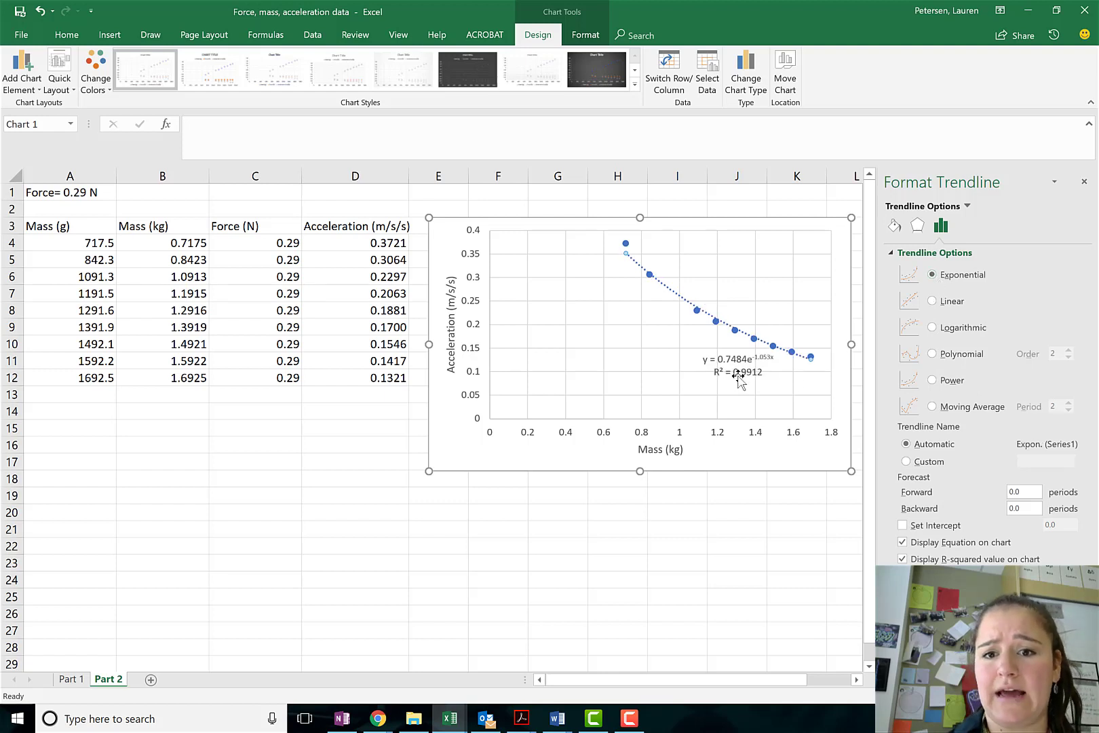
pyautogui.click(932, 327)
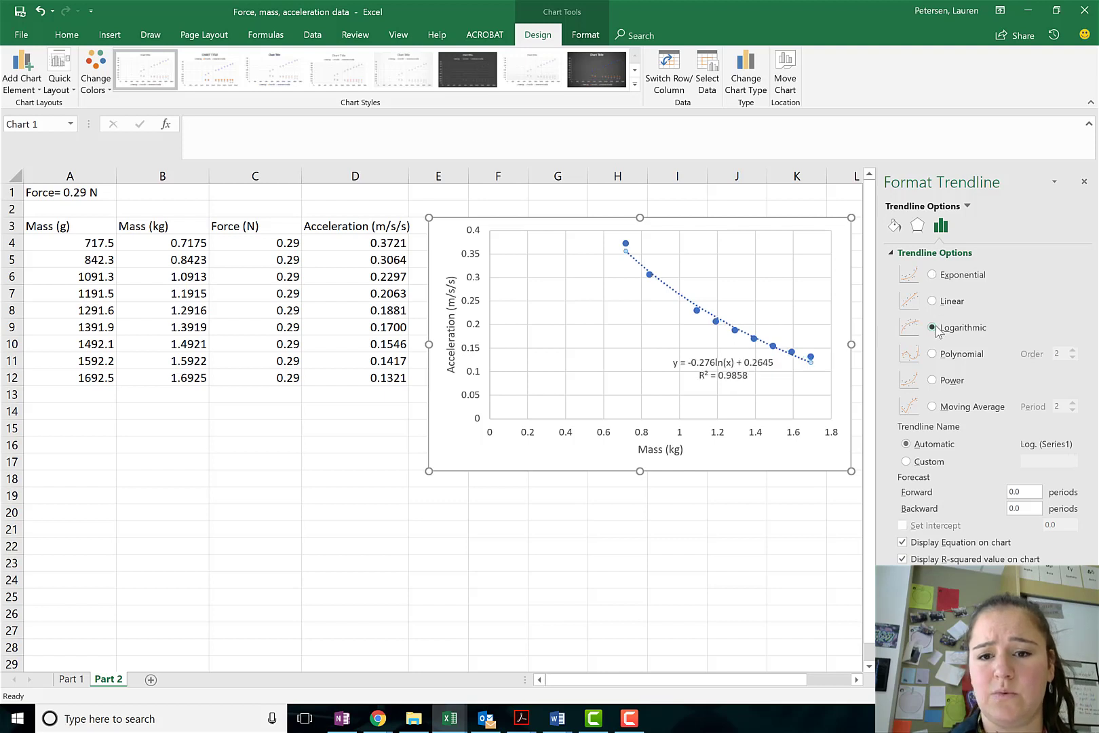
pyautogui.click(933, 354)
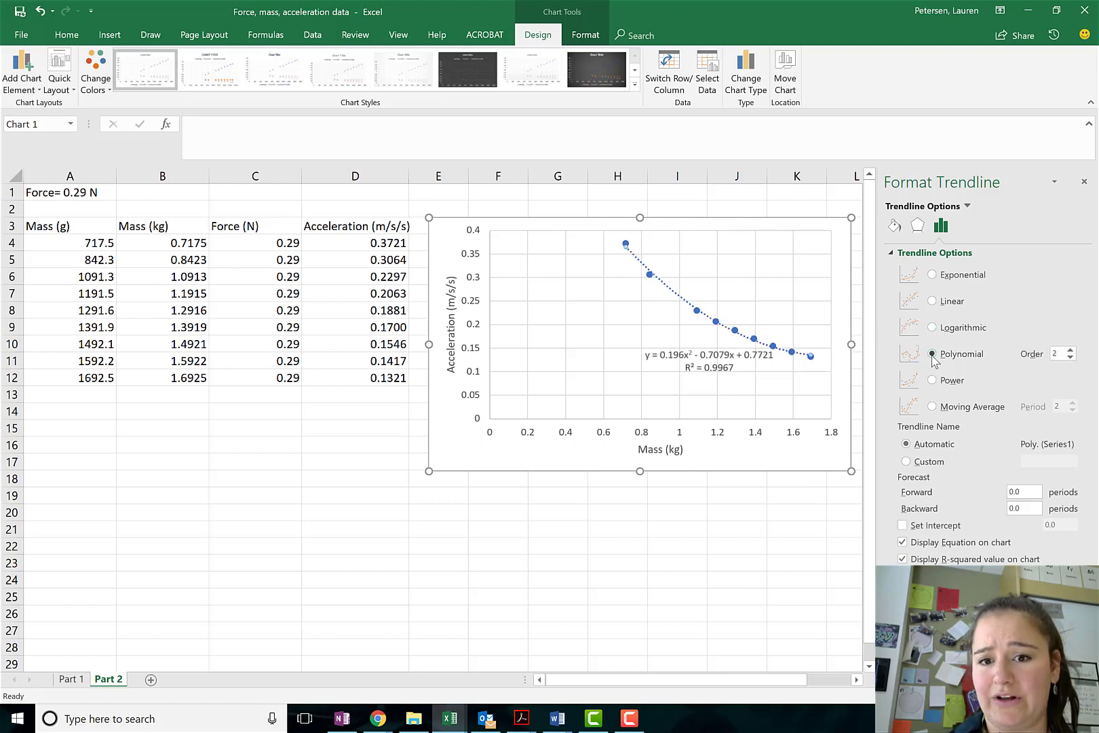
pyautogui.click(932, 380)
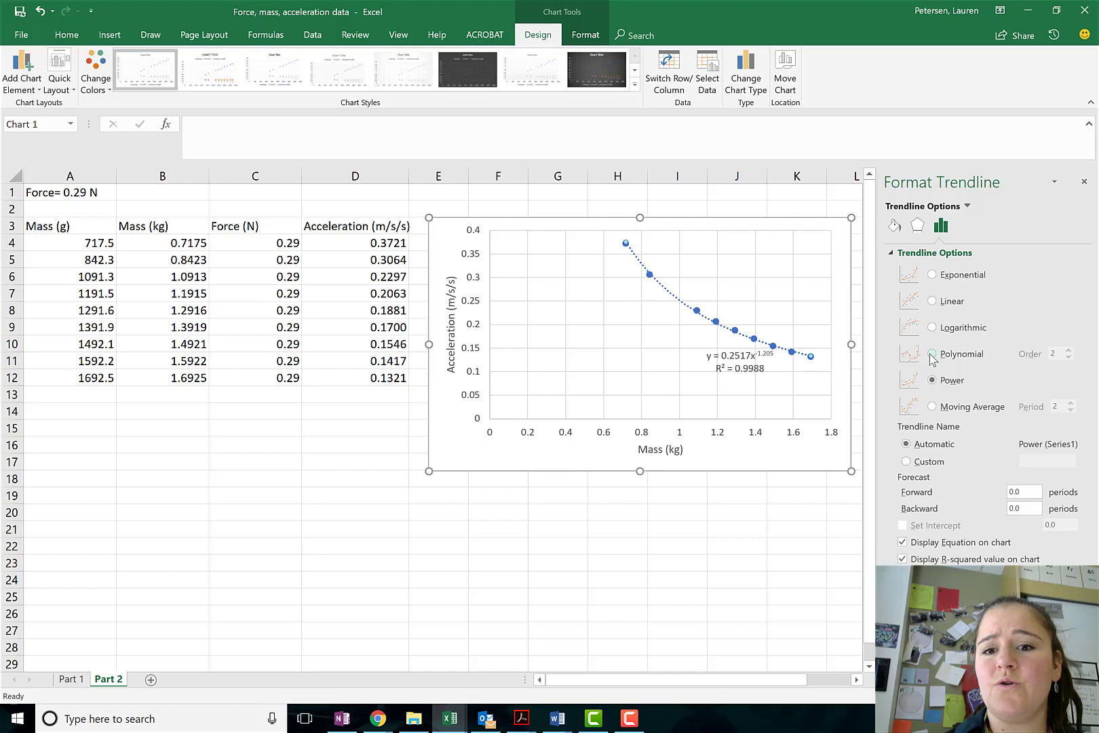
pyautogui.click(933, 354)
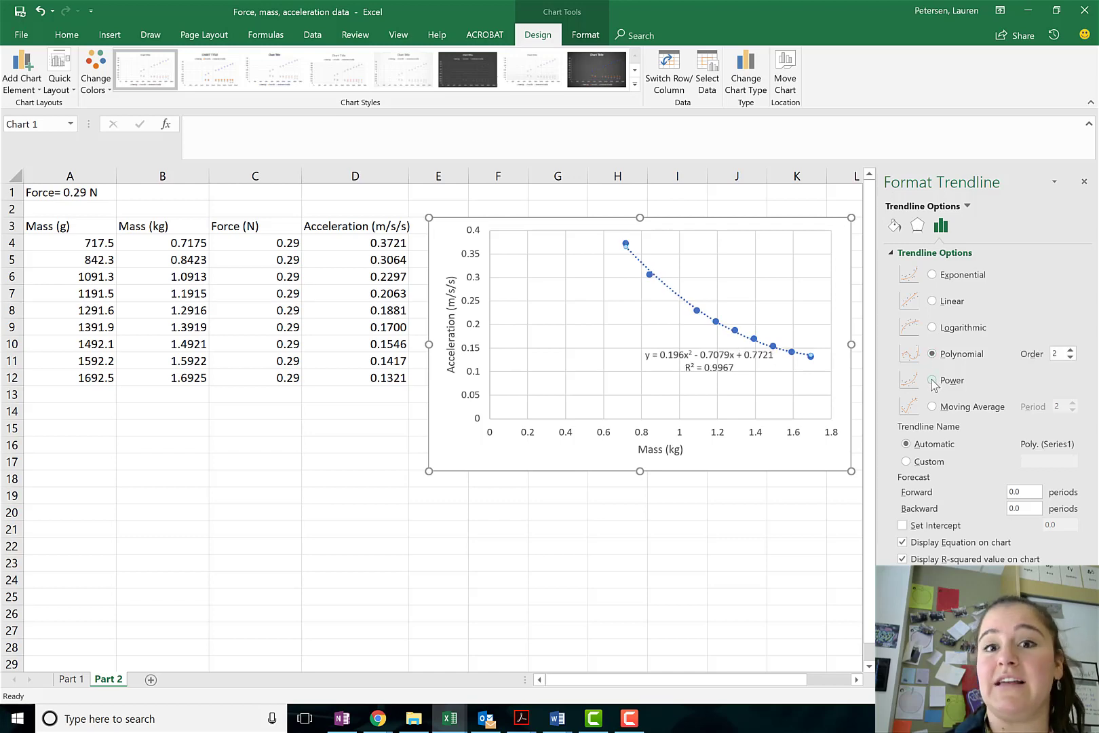
pyautogui.click(933, 380)
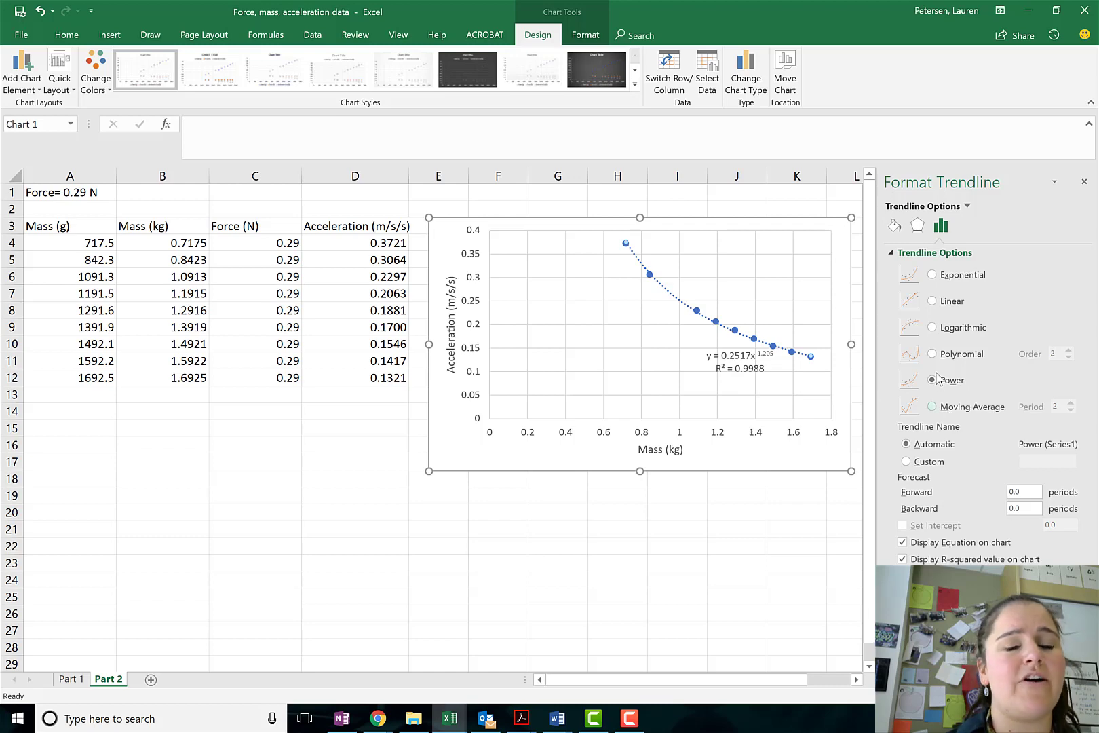
# Delete the trendline's equation and R² label from the chart
pyautogui.click(738, 361)
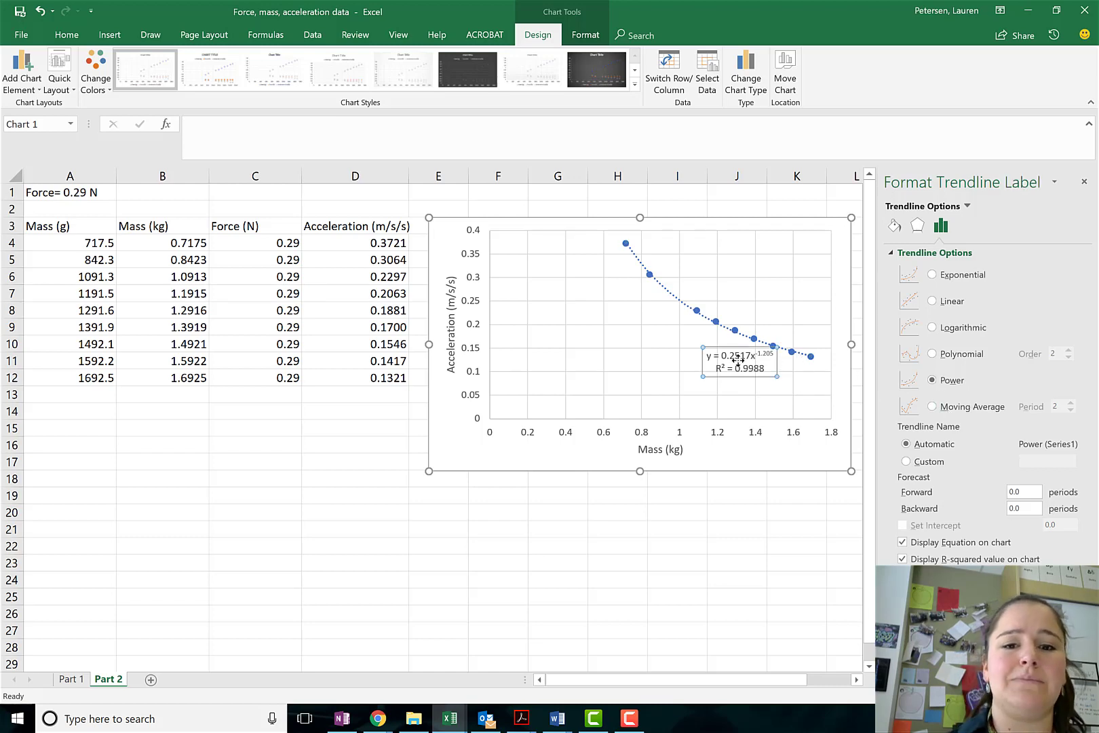
pyautogui.press('Delete')
pyautogui.click(753, 307)
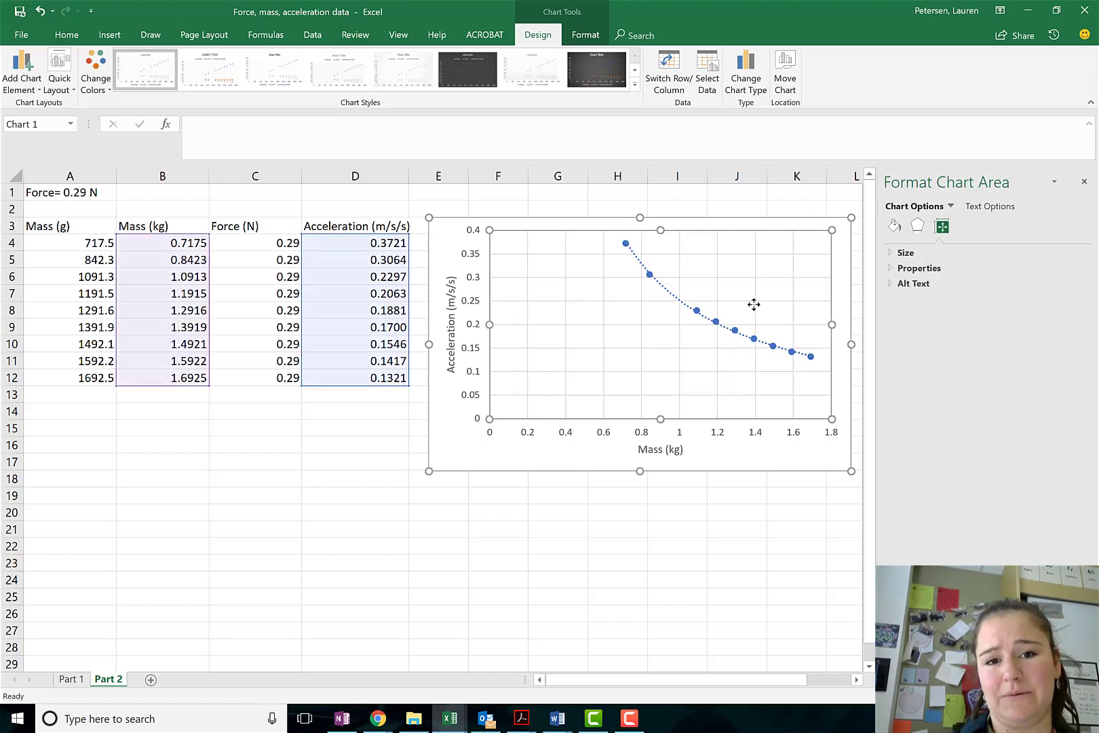
pyautogui.click(491, 445)
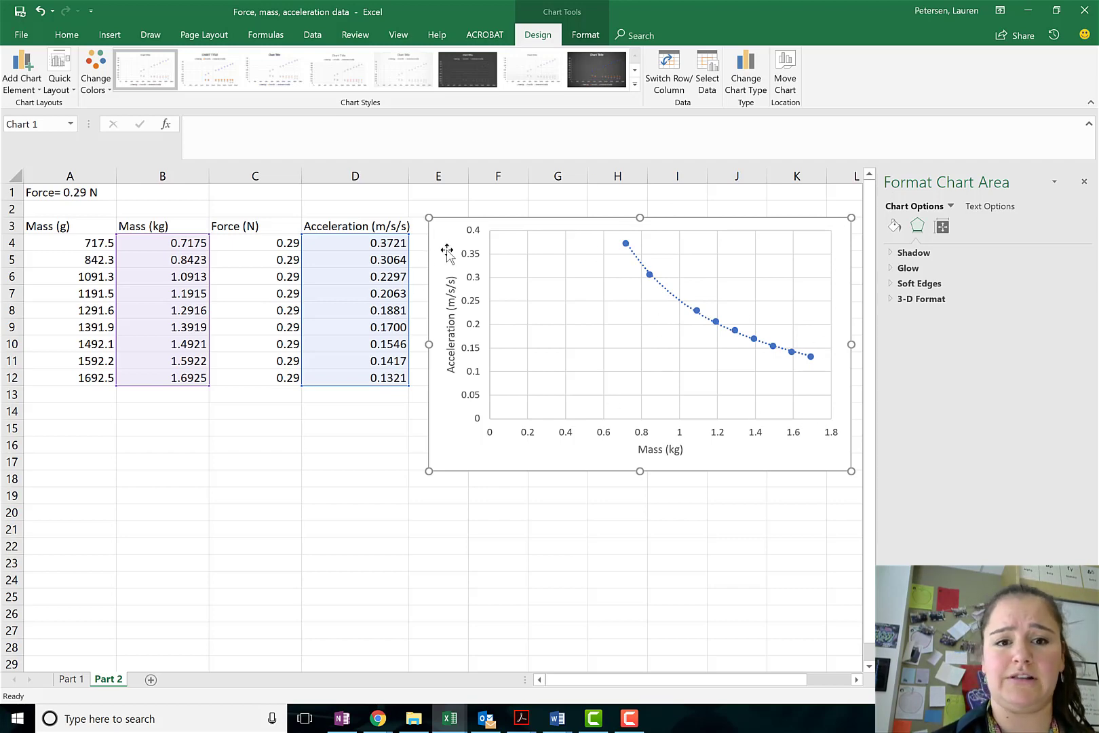
# Move the chart aside and insert a widened column C headed 'Inverse Mass (1/kg)'
pyautogui.click(251, 175)
pyautogui.moveTo(443, 254); pyautogui.dragTo(604, 244)
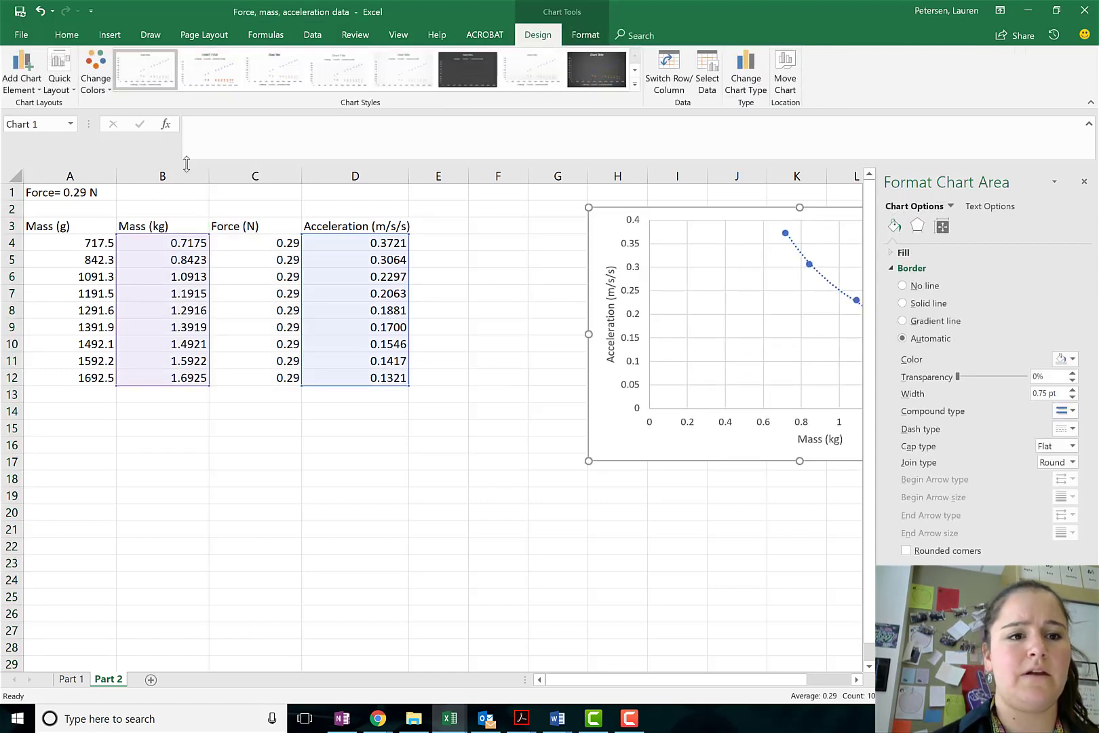
pyautogui.click(251, 175)
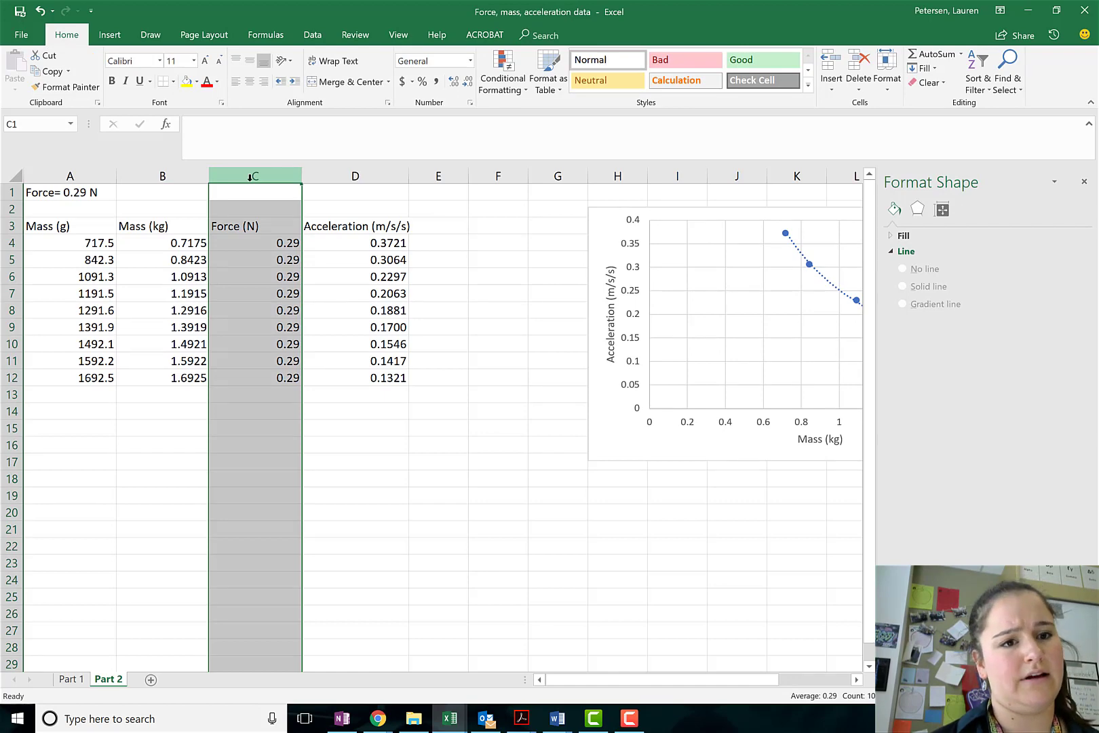
pyautogui.rightClick(246, 176)
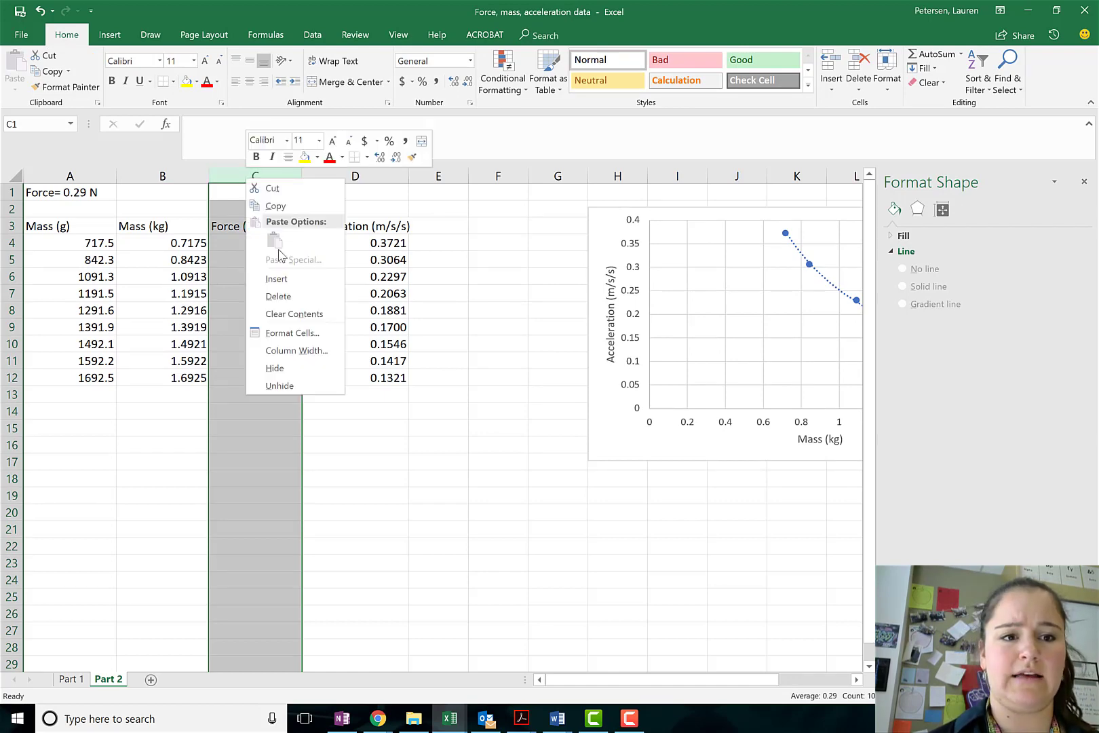
pyautogui.click(276, 278)
pyautogui.click(257, 225)
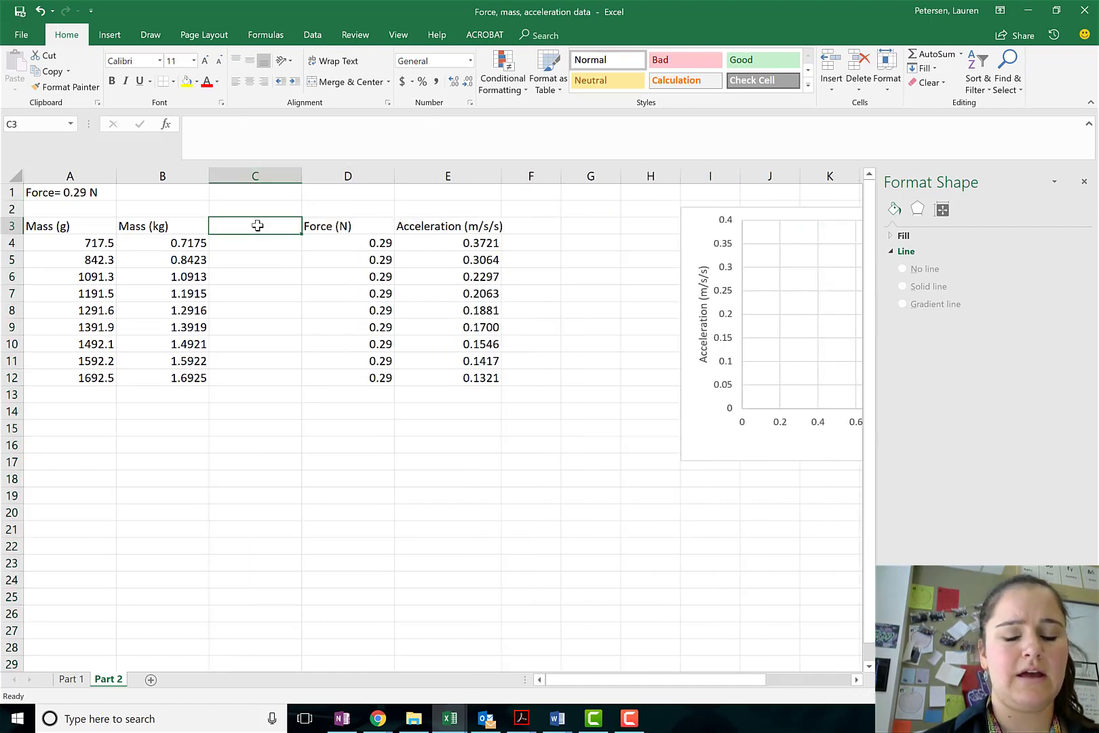
pyautogui.write('Inverse Mass (1')
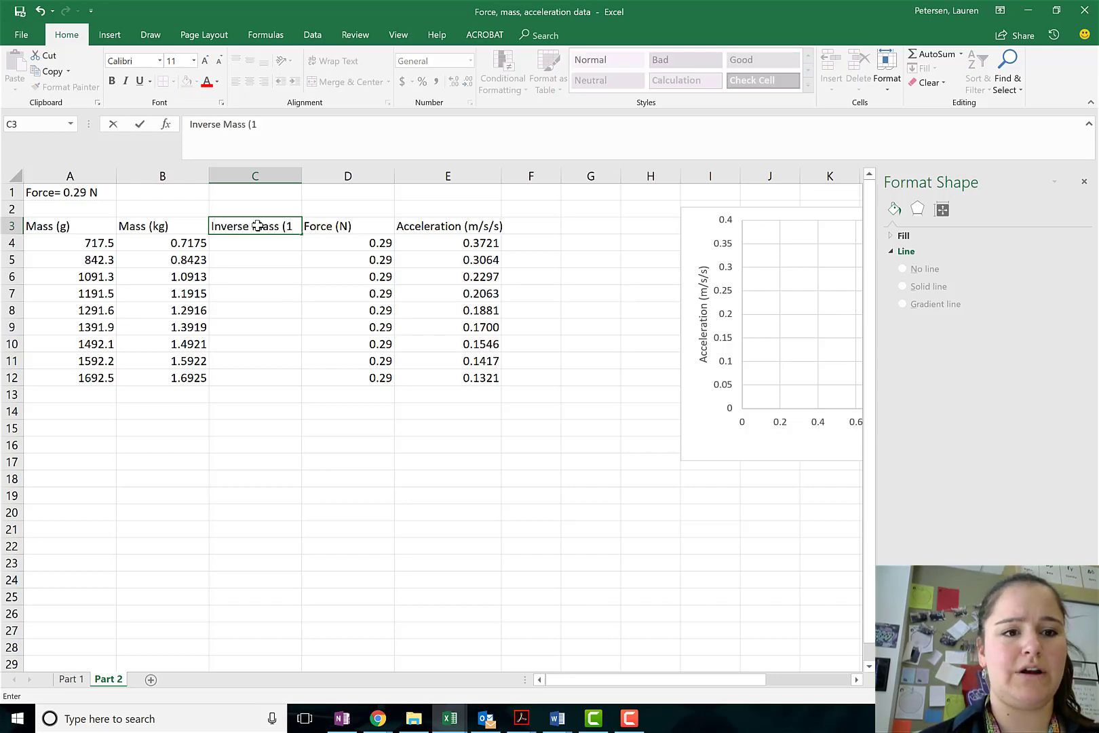
pyautogui.write('/kg)')
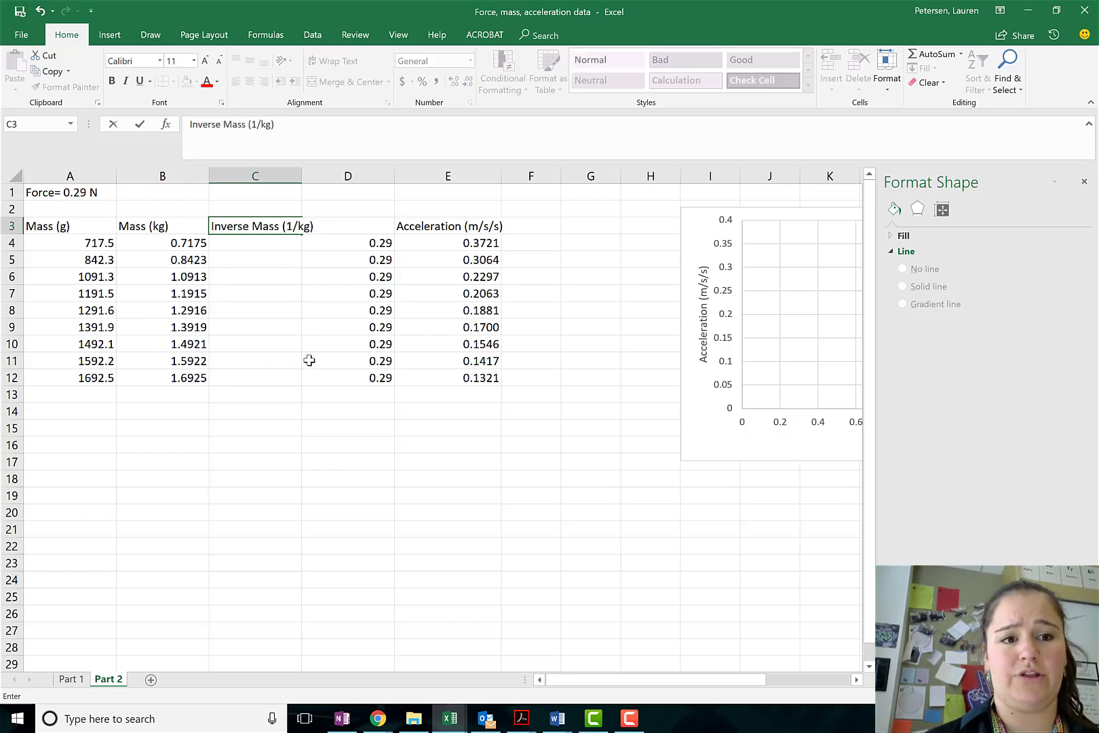
pyautogui.click(309, 361)
pyautogui.moveTo(342, 172); pyautogui.dragTo(367, 173)
# Enter =1/B4 in C4, giving 1.393728223
pyautogui.click(282, 243)
pyautogui.write('=')
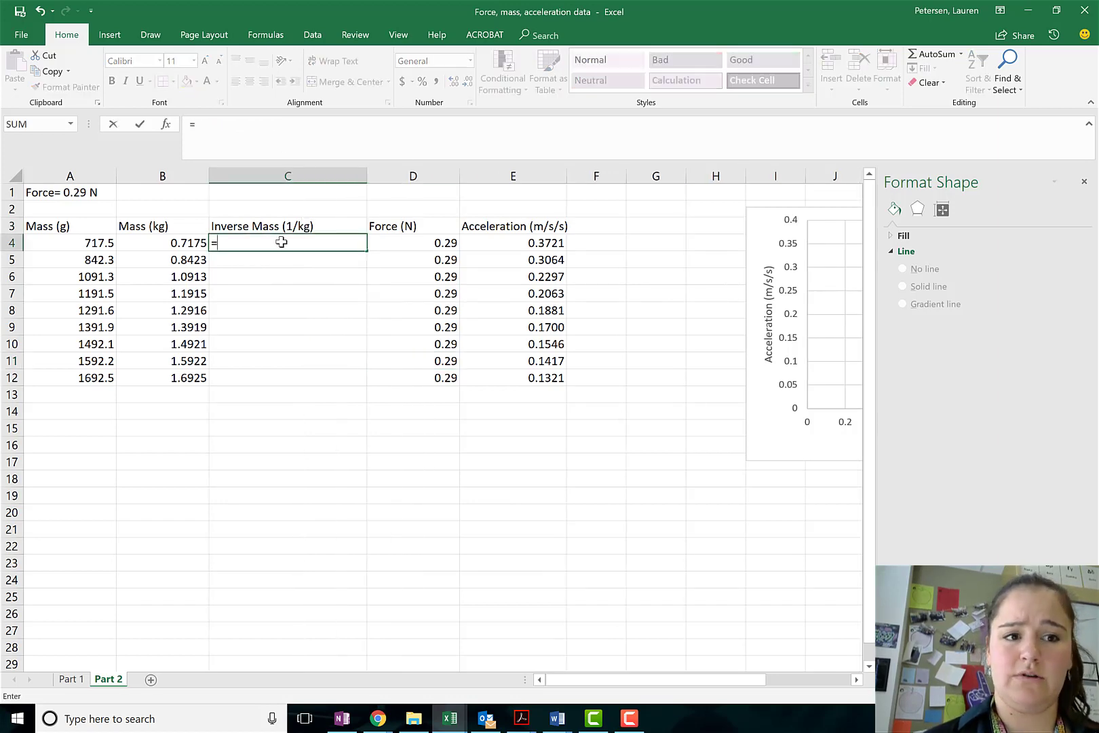
pyautogui.write('1')
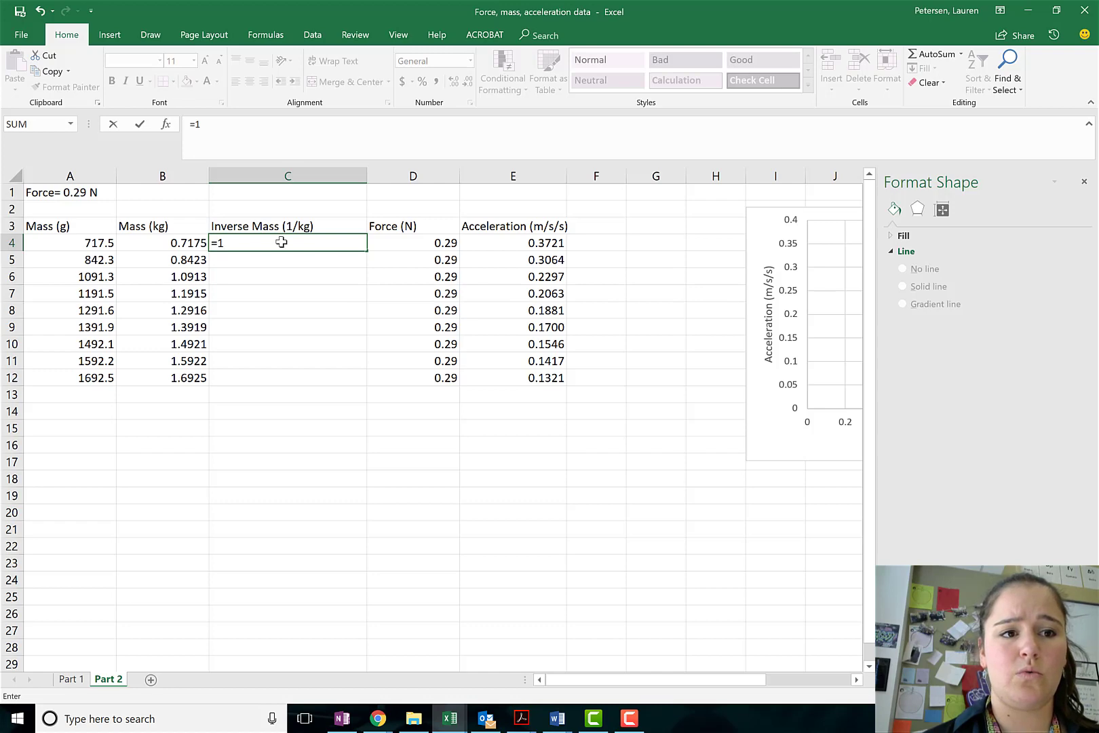
pyautogui.write('/')
pyautogui.click(147, 245)
pyautogui.press('Return')
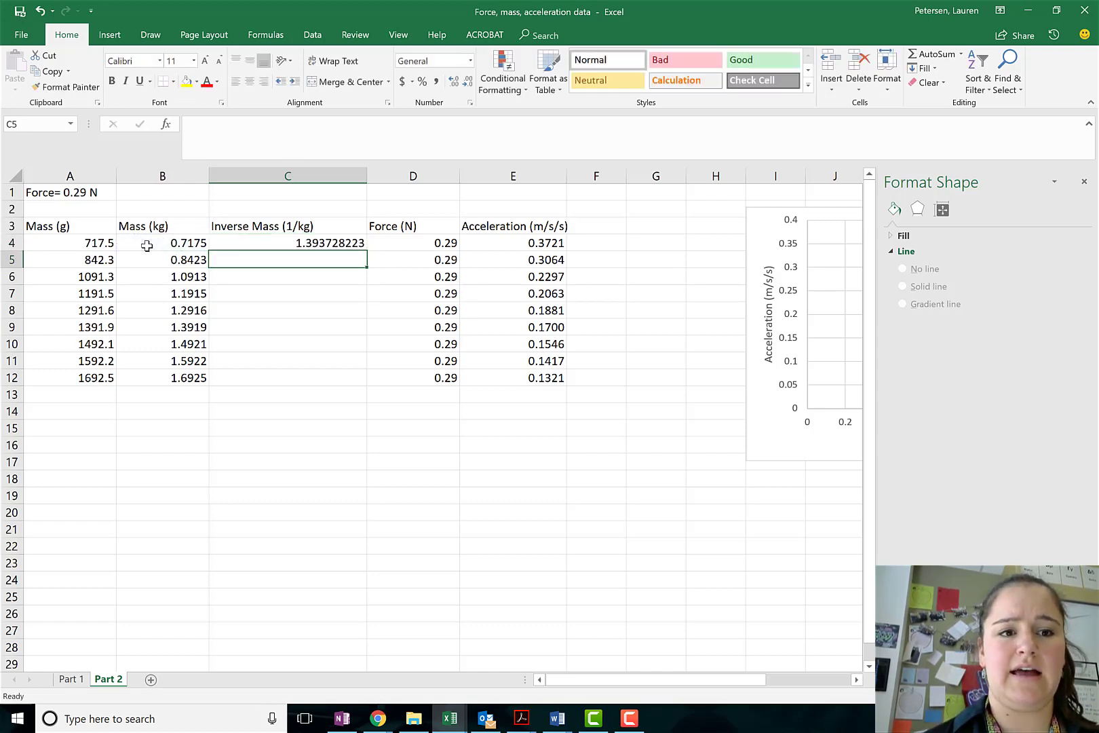
# Fill the inverse-mass formula from C4 down to C12 and display the results to three decimals
pyautogui.click(278, 239)
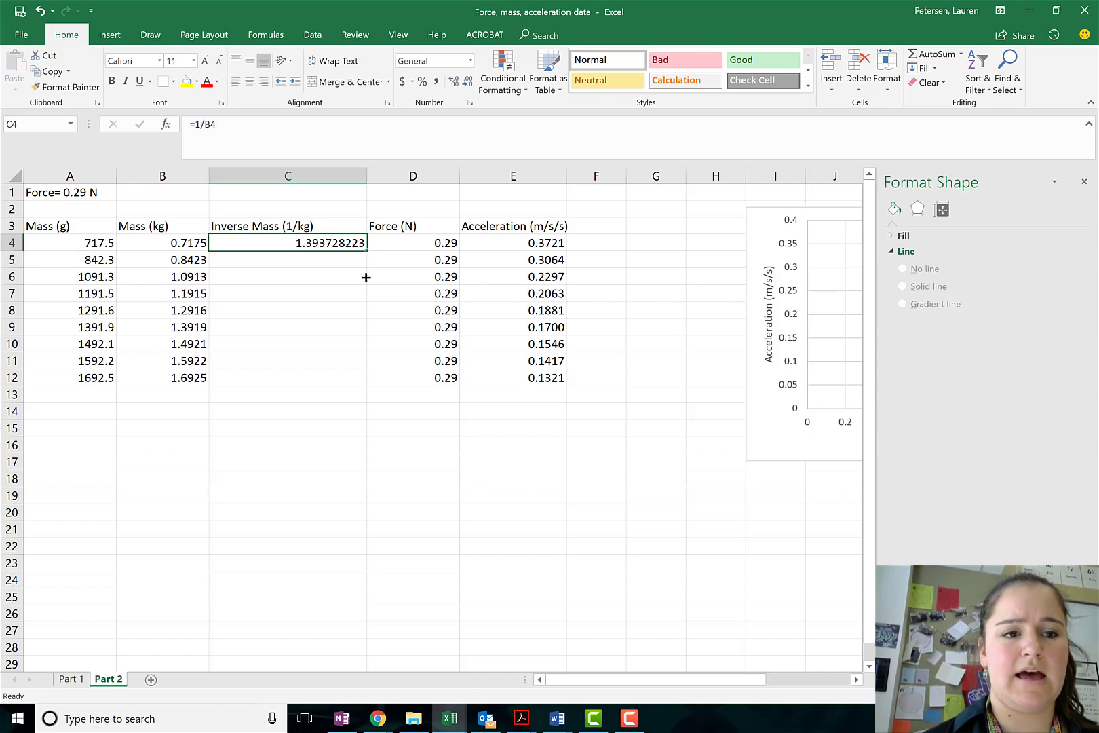
pyautogui.moveTo(366, 277); pyautogui.dragTo(363, 387)
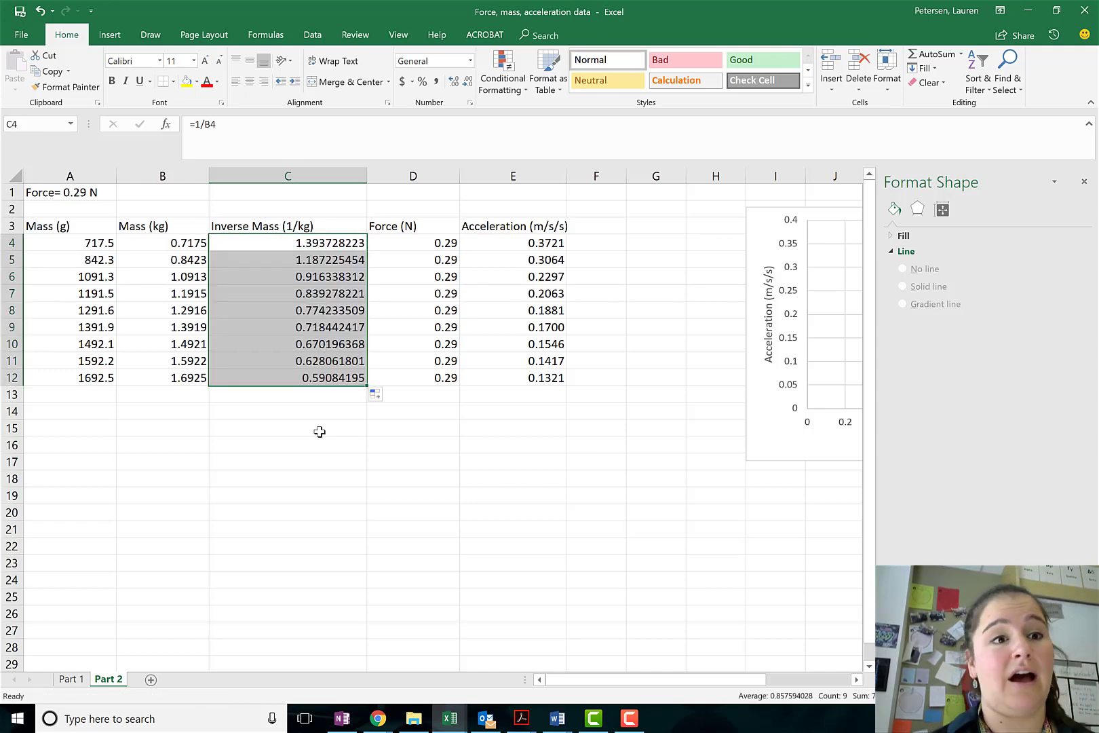
pyautogui.click(468, 83)
pyautogui.click(466, 83)
pyautogui.click(466, 84)
pyautogui.click(466, 83)
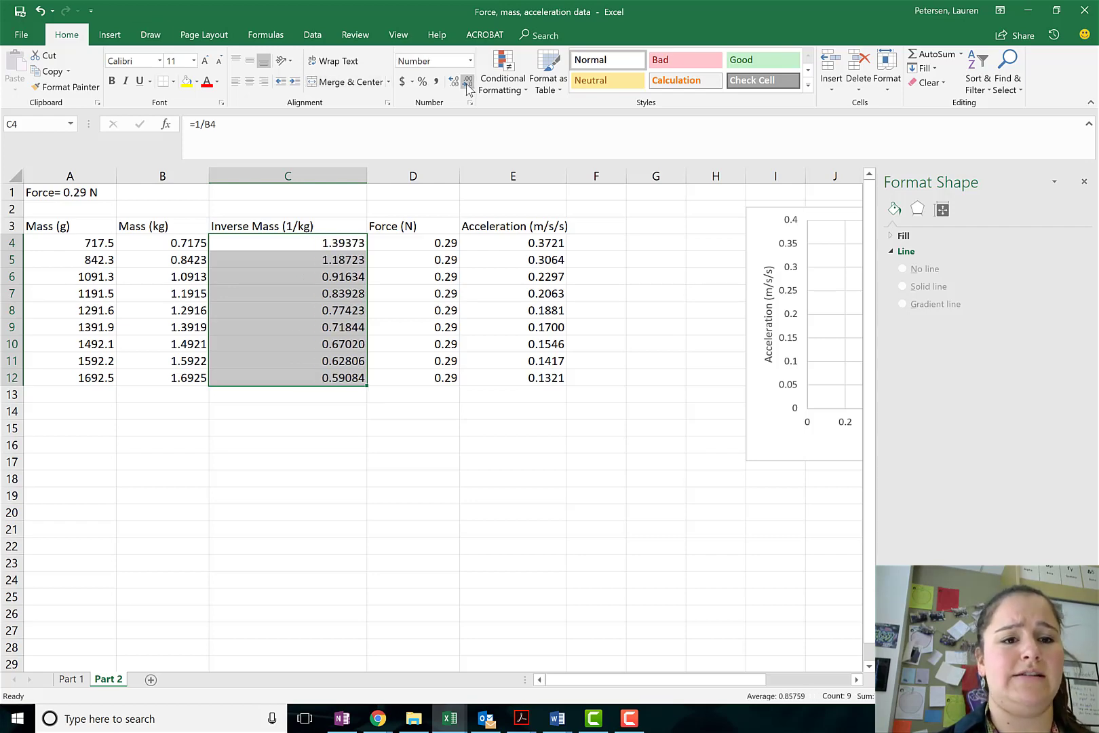
pyautogui.click(466, 84)
pyautogui.click(466, 83)
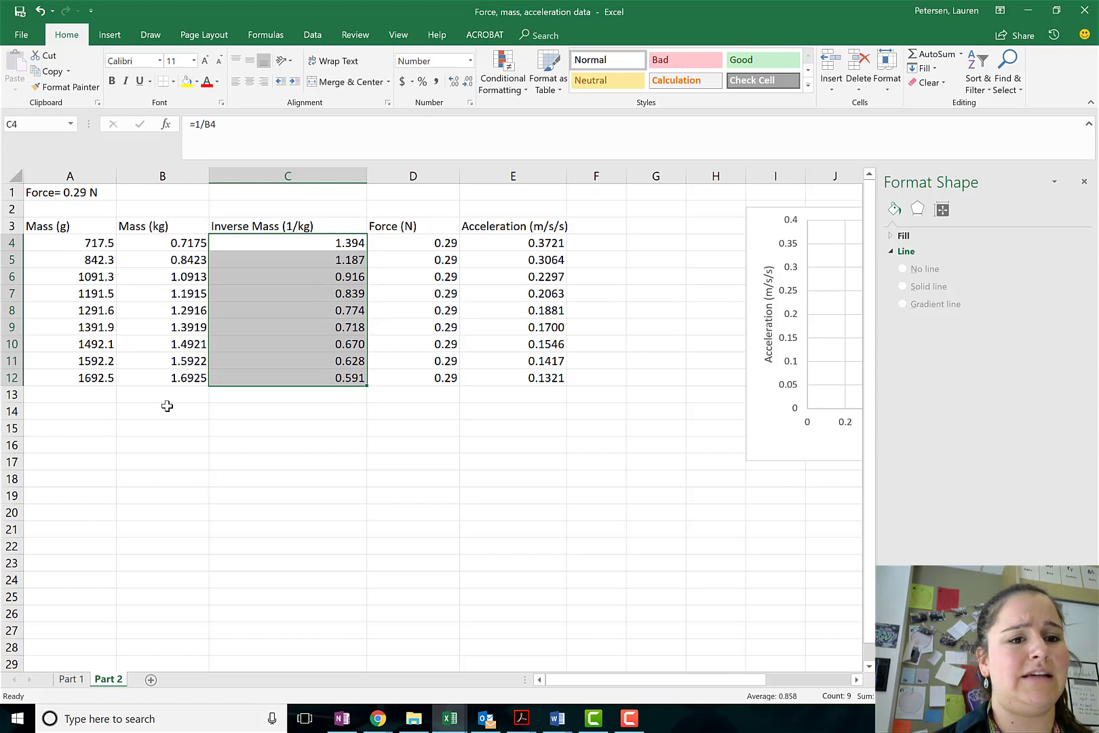
pyautogui.click(454, 81)
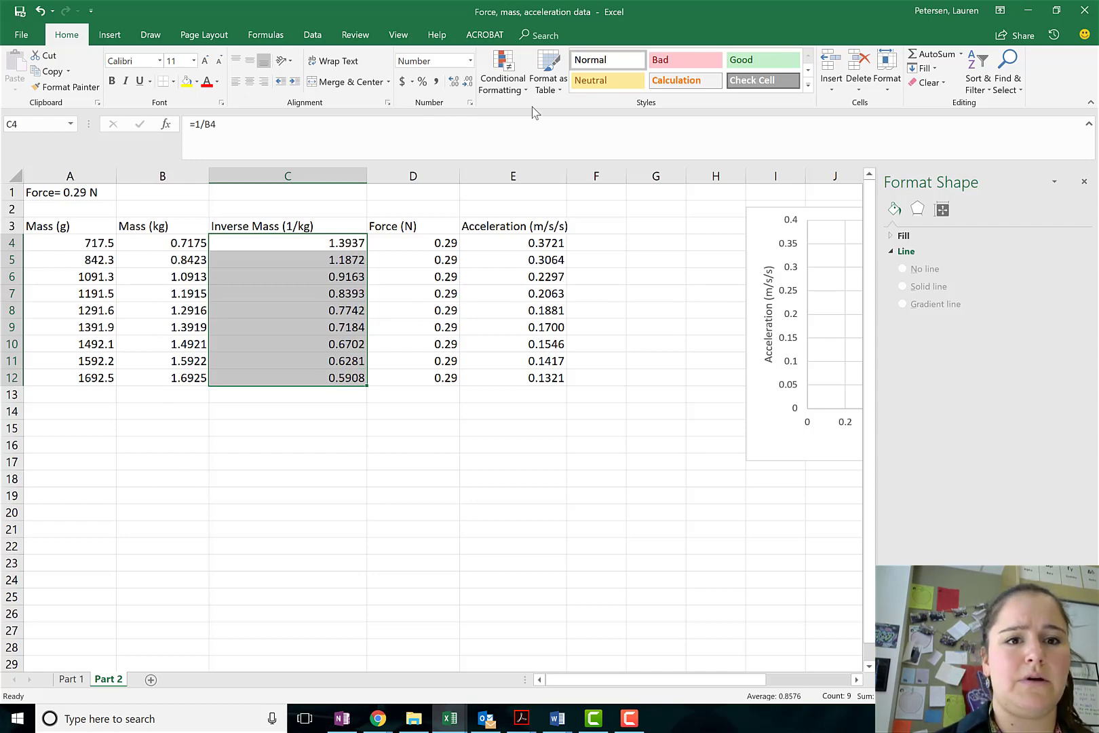
pyautogui.click(467, 82)
# Move the existing acceleration-versus-mass chart left so it starts at column G
pyautogui.click(591, 331)
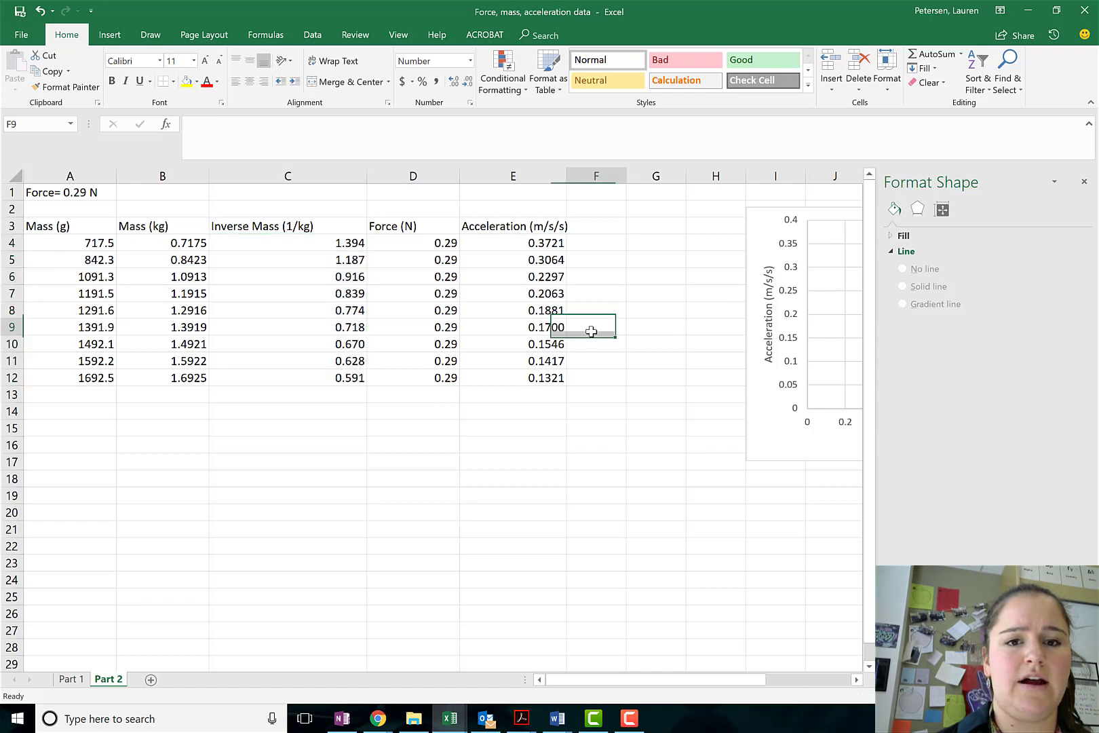
pyautogui.hscroll(1, 675, 211)
pyautogui.hscroll(-1, 675, 211)
pyautogui.click(770, 224)
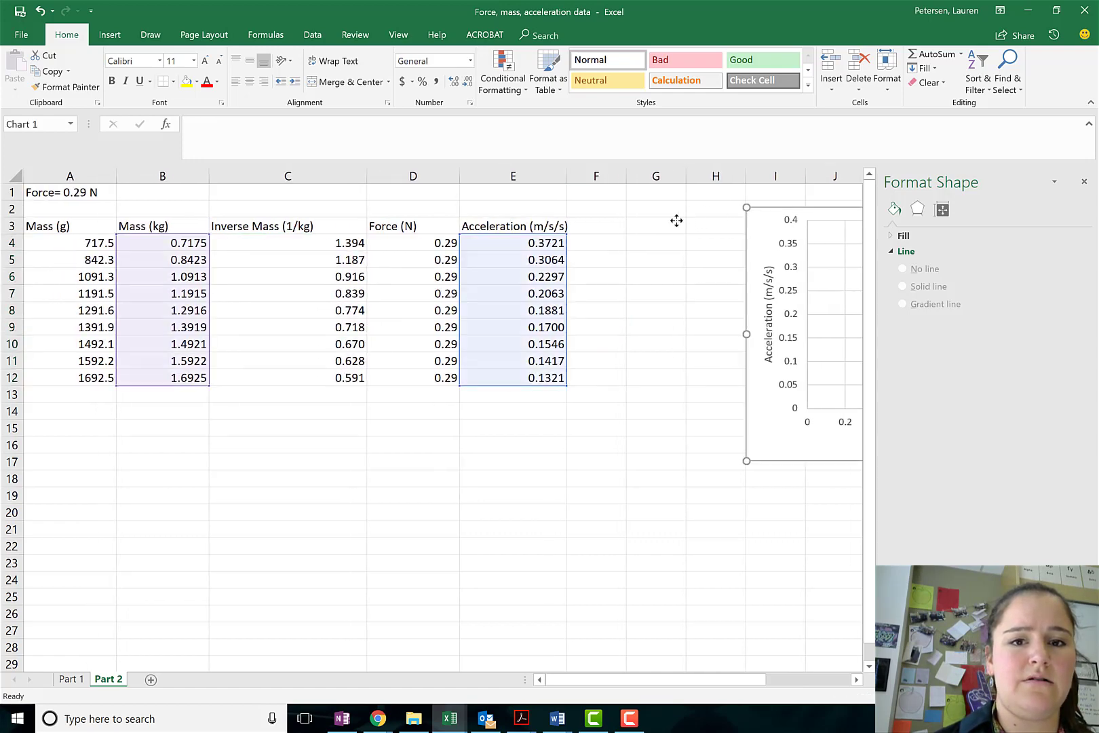
pyautogui.moveTo(676, 220); pyautogui.dragTo(642, 216)
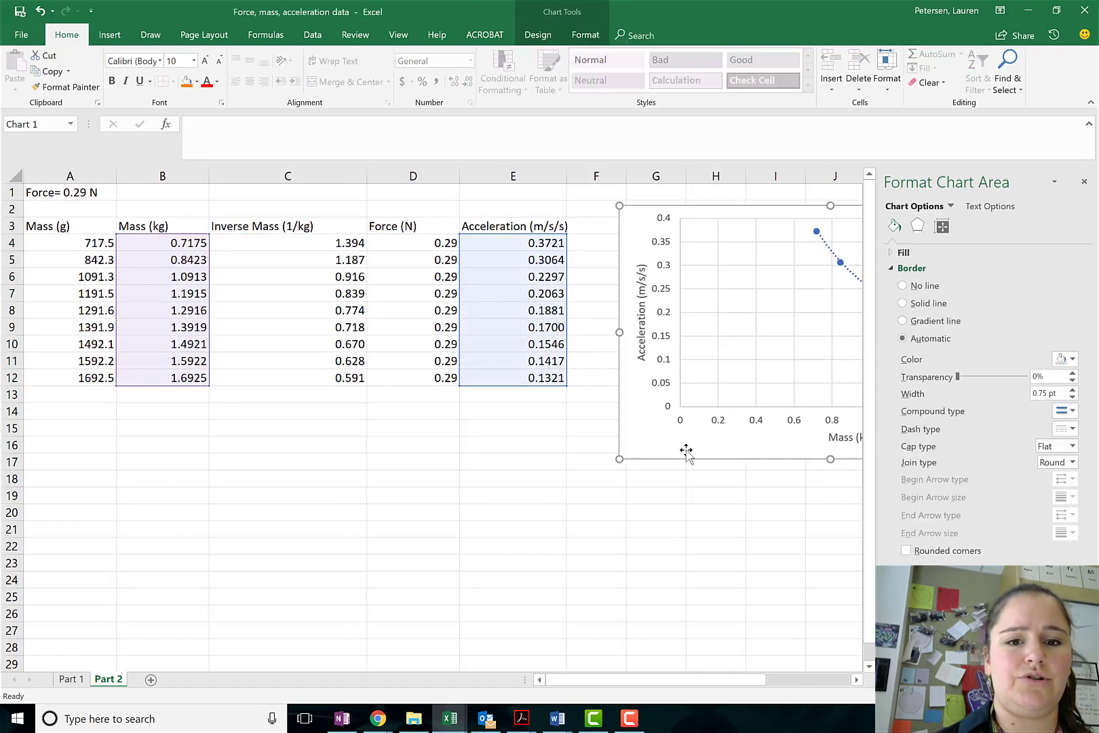
pyautogui.moveTo(715, 580); pyautogui.dragTo(488, 546)
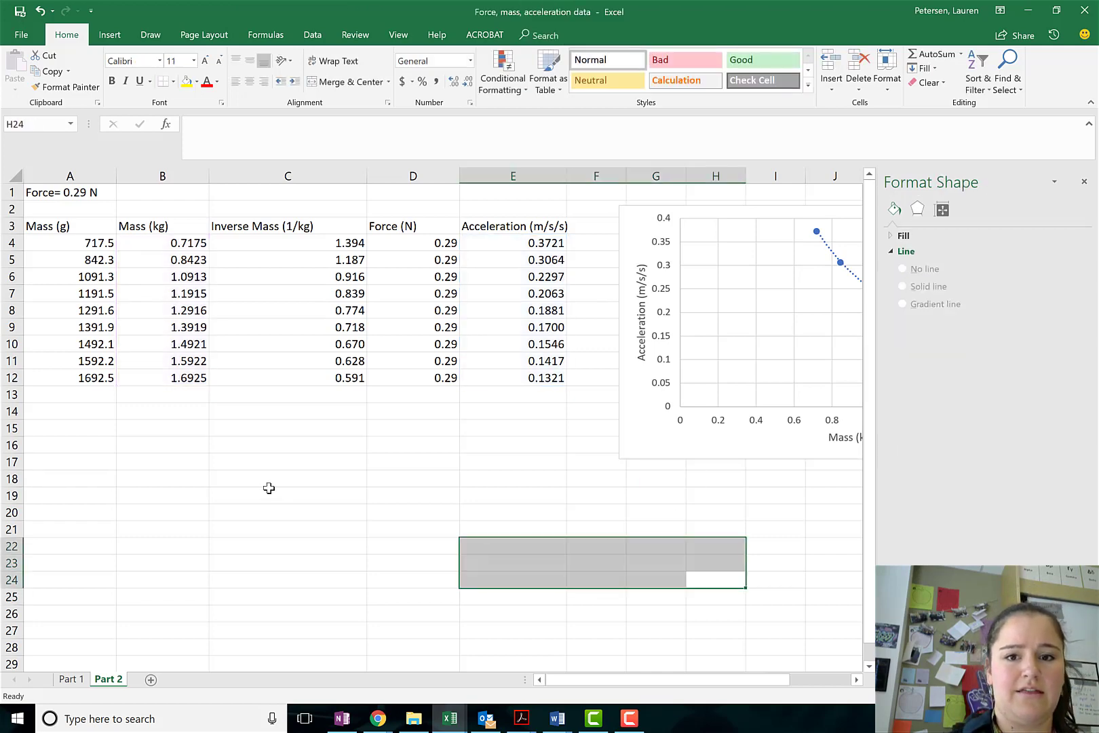
pyautogui.click(268, 488)
# Insert a blank scatter chart from cell A17 and place it below the data table
pyautogui.click(107, 458)
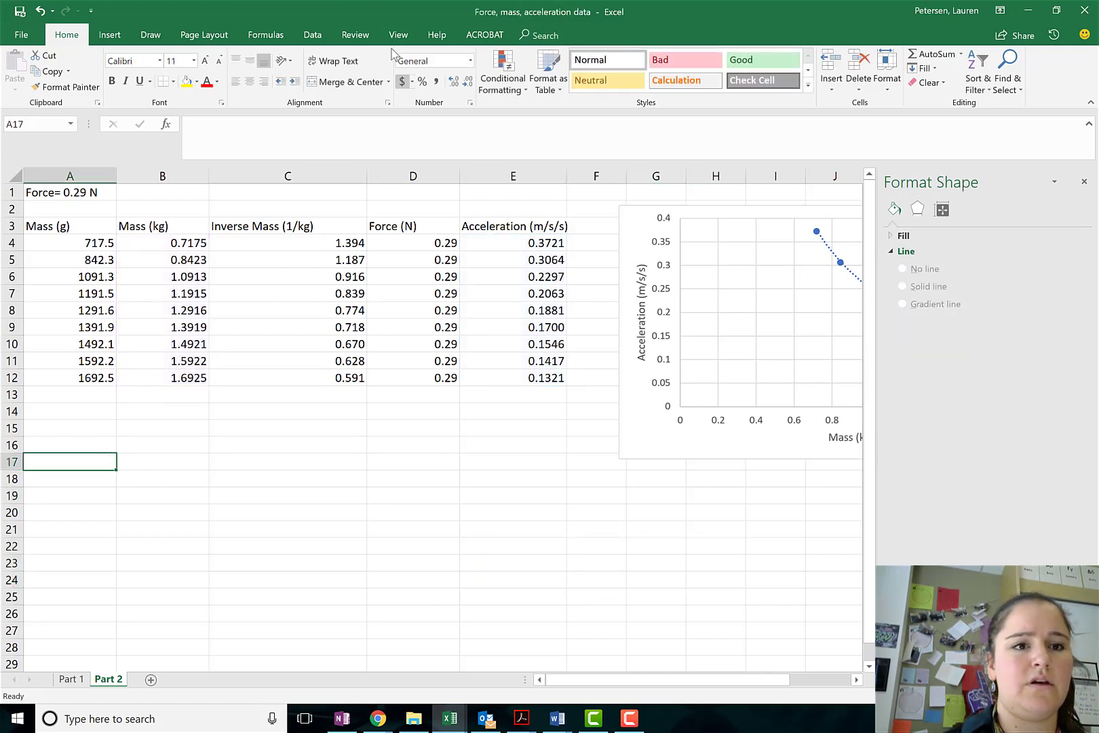
pyautogui.click(108, 35)
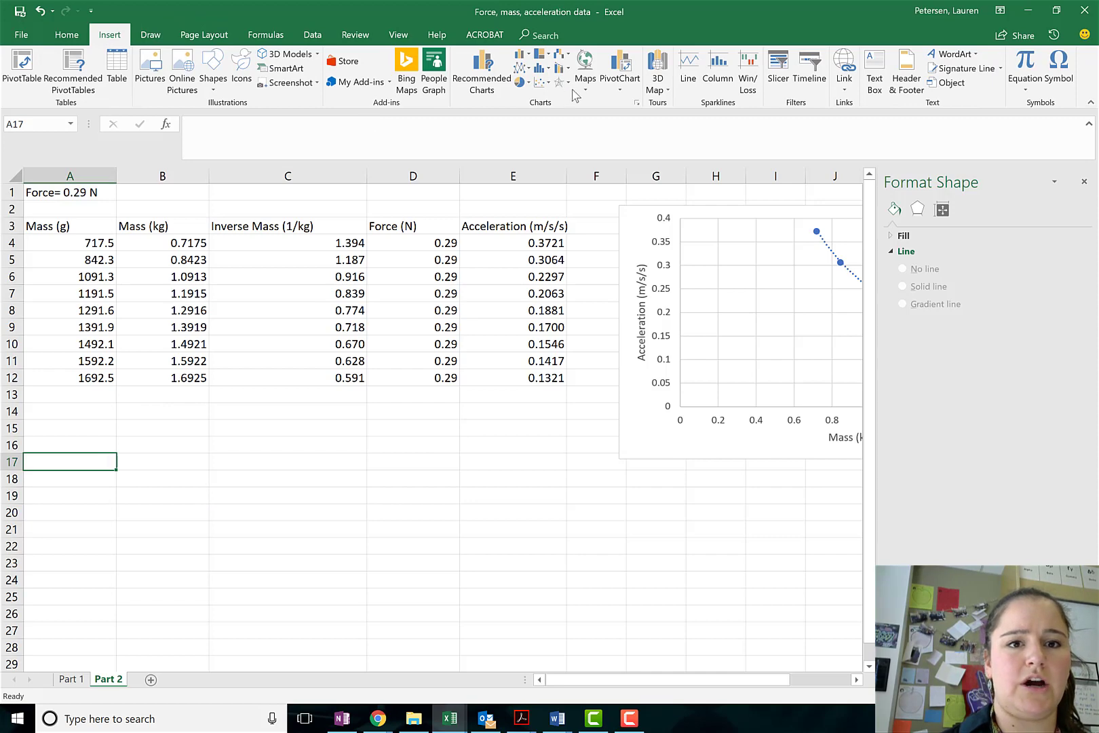
pyautogui.click(542, 82)
pyautogui.click(554, 124)
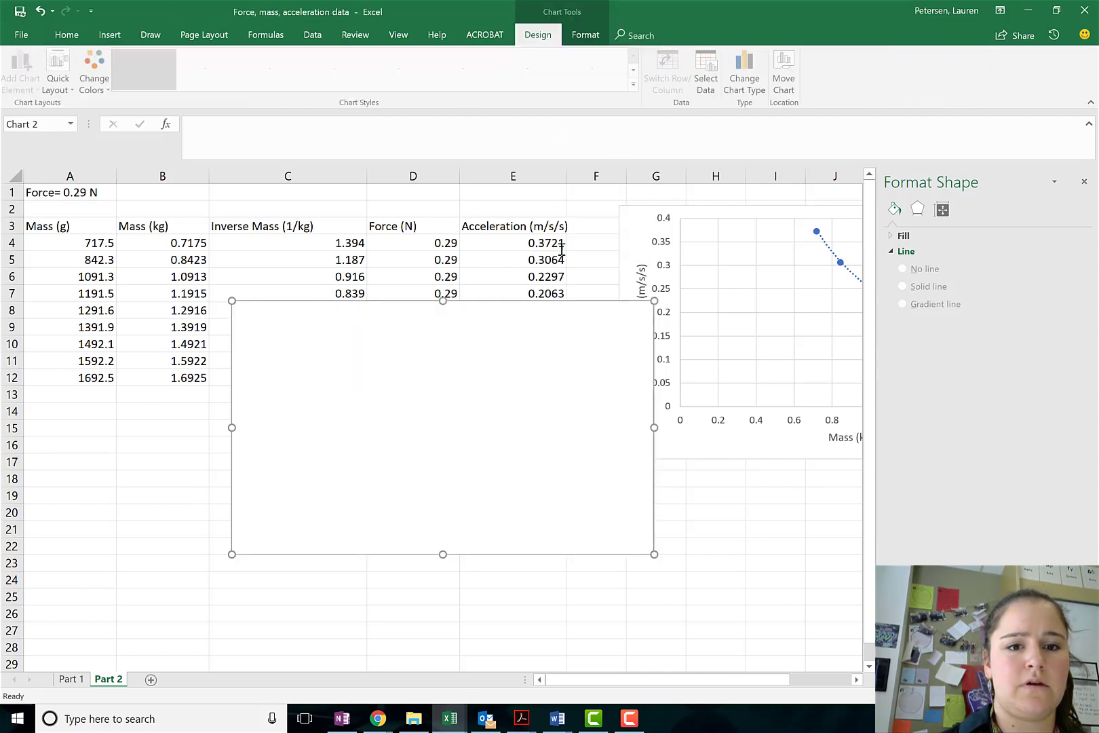
pyautogui.moveTo(526, 353); pyautogui.dragTo(405, 467)
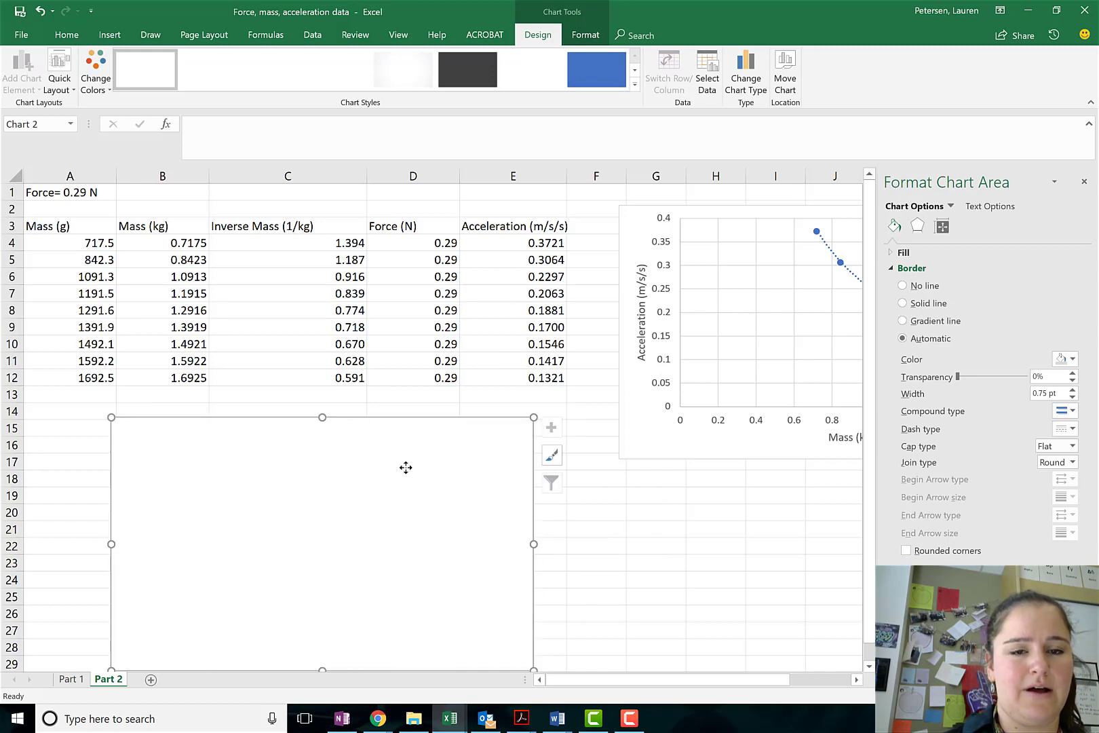
# Add a data series using Inverse Mass C4:C12 as X values and Acceleration E4:E12 as Y values
pyautogui.click(709, 71)
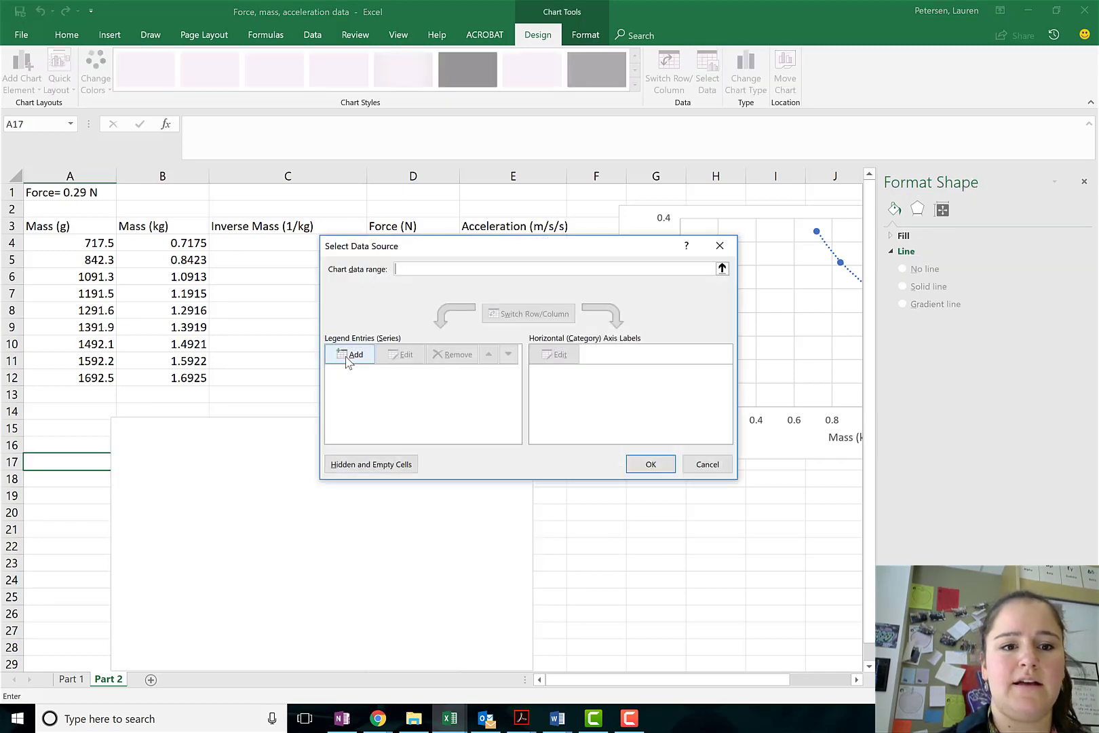
pyautogui.click(347, 358)
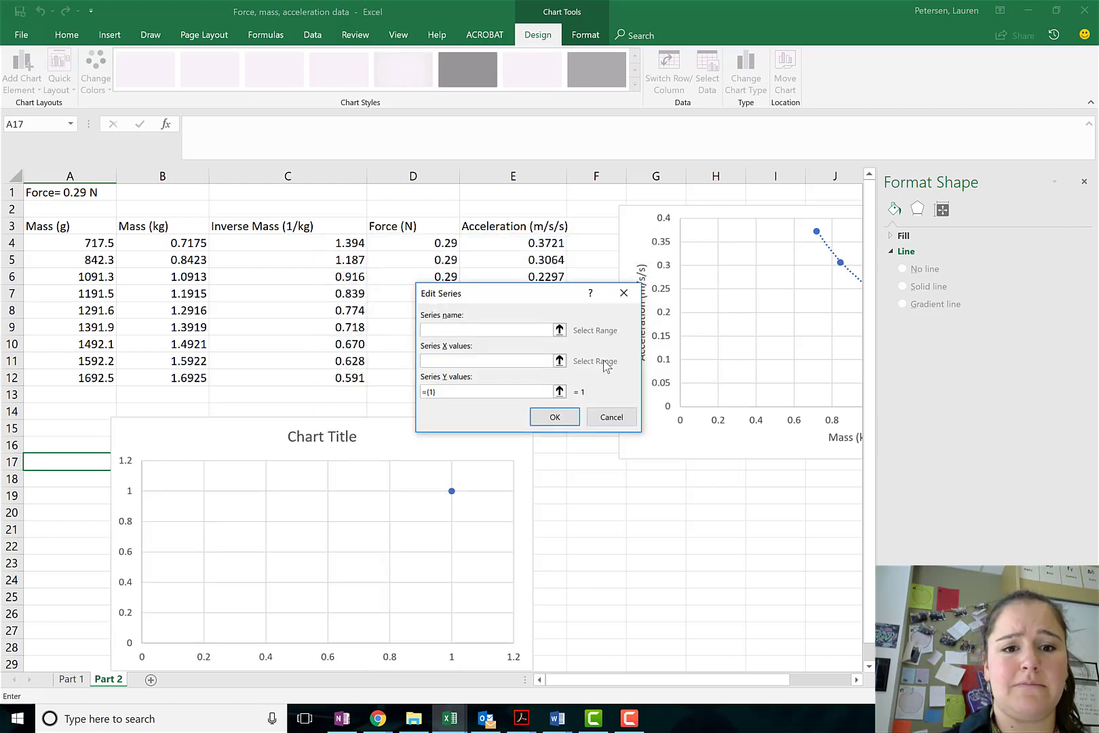
pyautogui.click(559, 360)
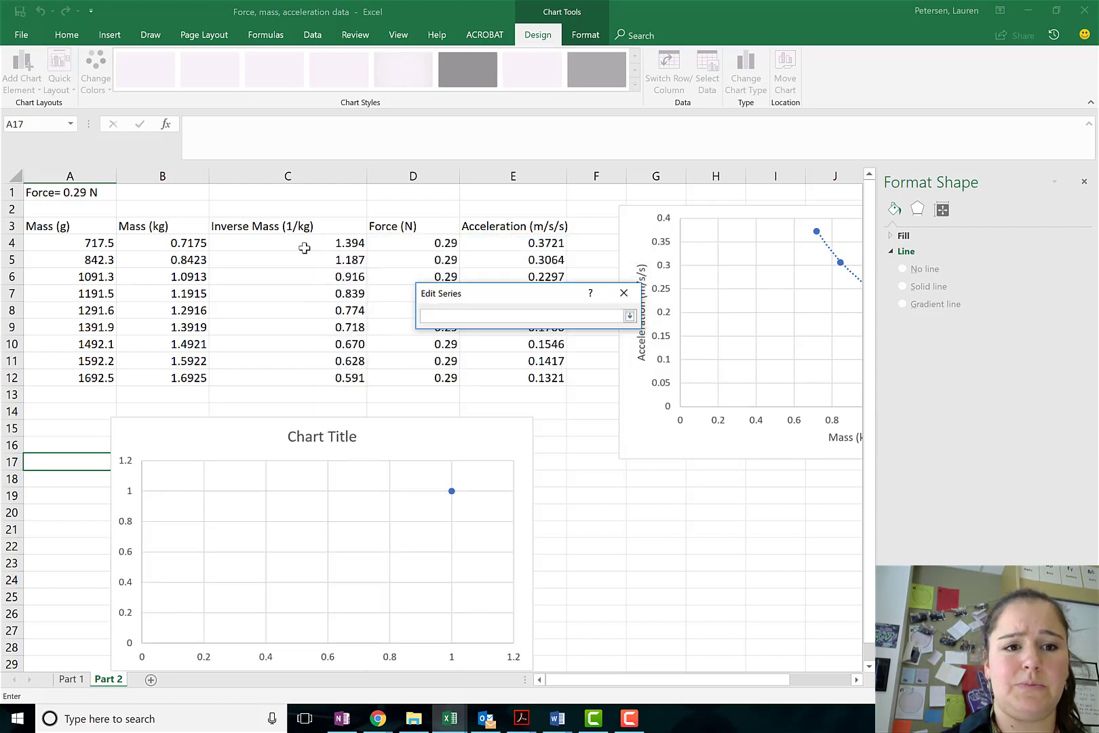
pyautogui.moveTo(304, 248); pyautogui.dragTo(307, 378)
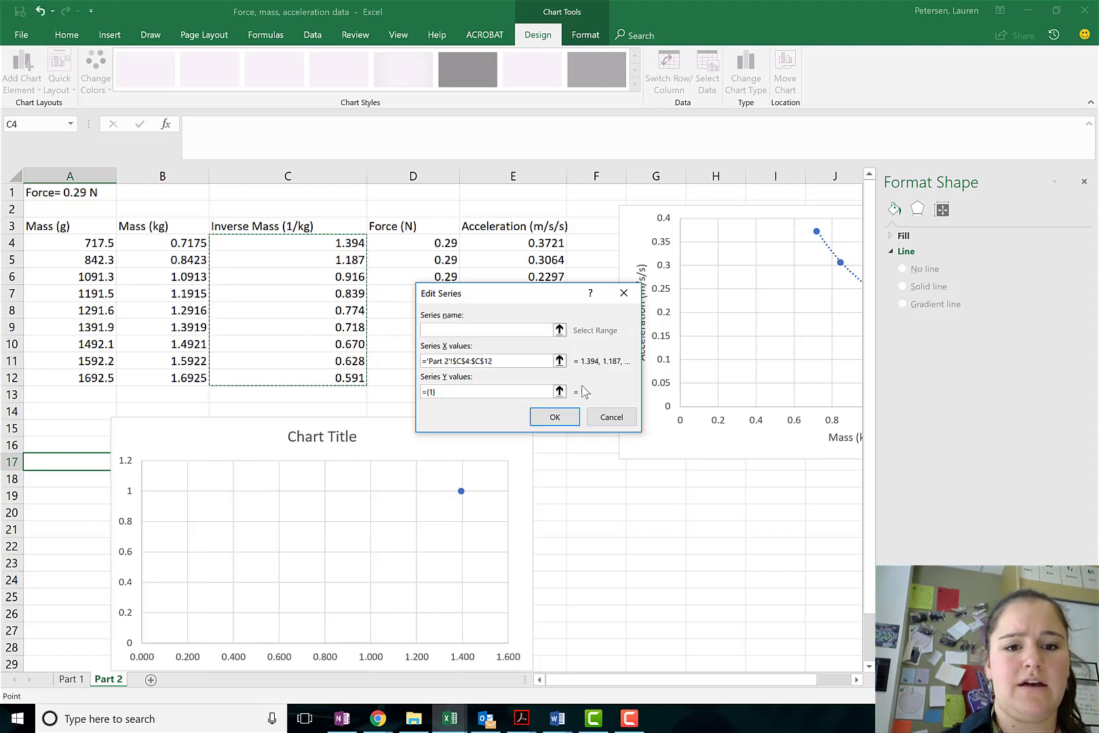
pyautogui.click(559, 391)
pyautogui.moveTo(511, 241); pyautogui.dragTo(517, 372)
pyautogui.click(553, 417)
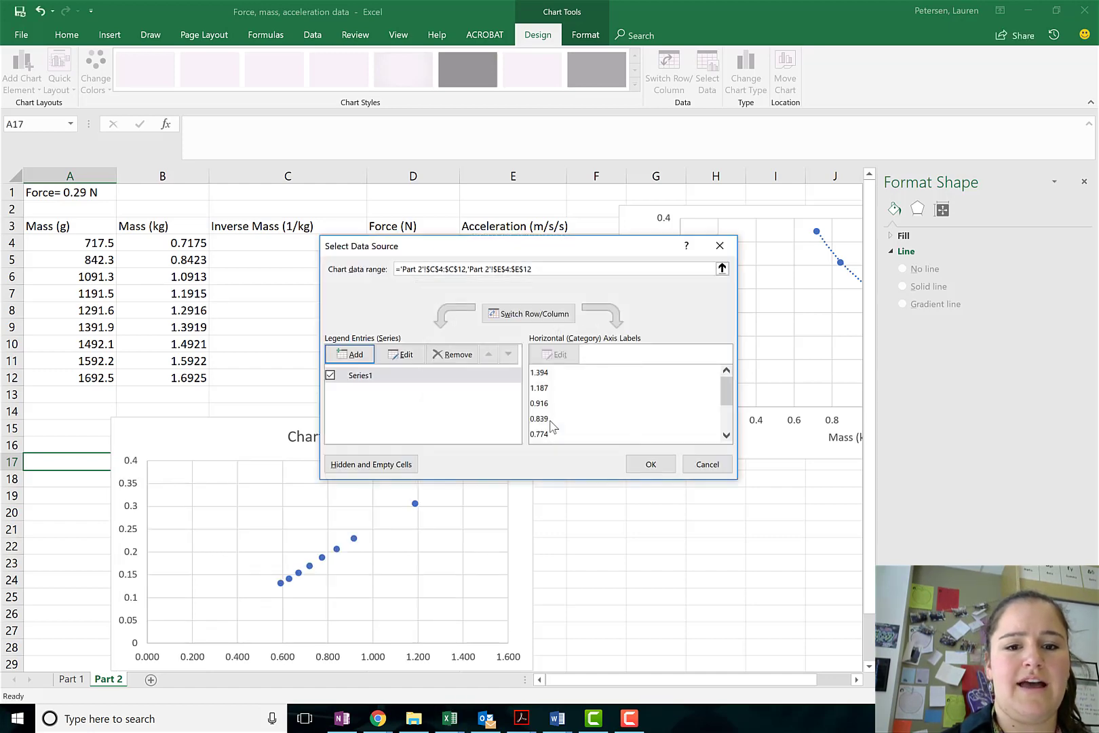
pyautogui.click(655, 465)
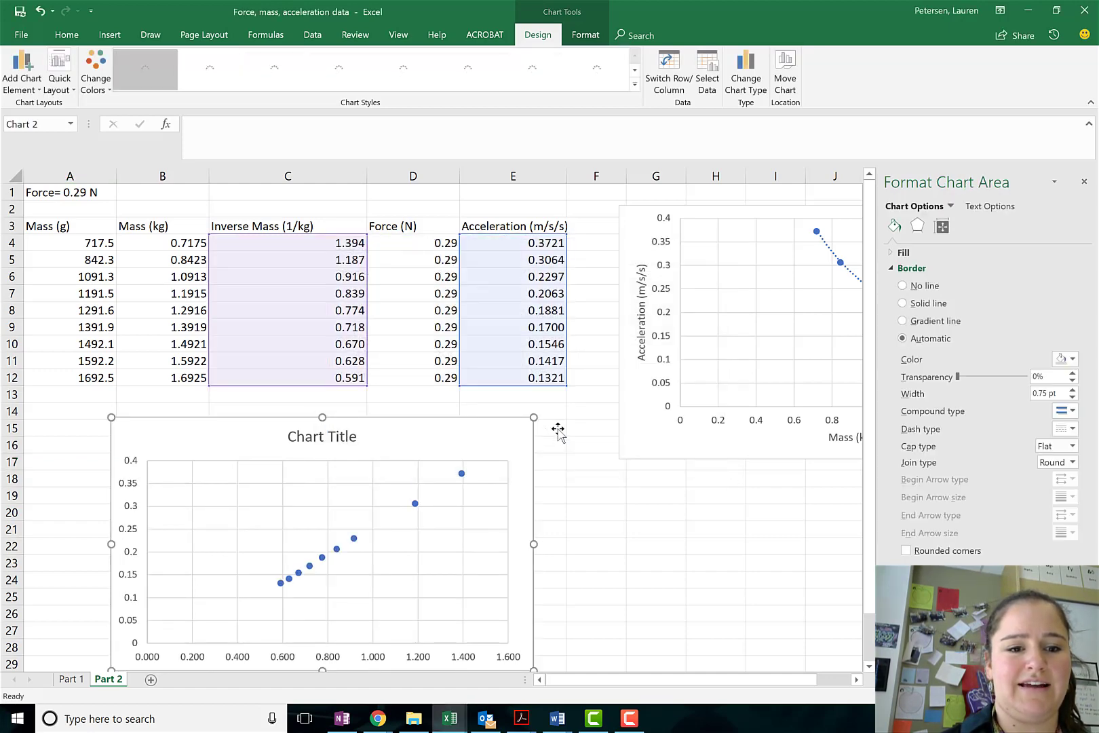
# Nudge the new chart up slightly and add a trendline through its points
pyautogui.moveTo(503, 432); pyautogui.dragTo(502, 412)
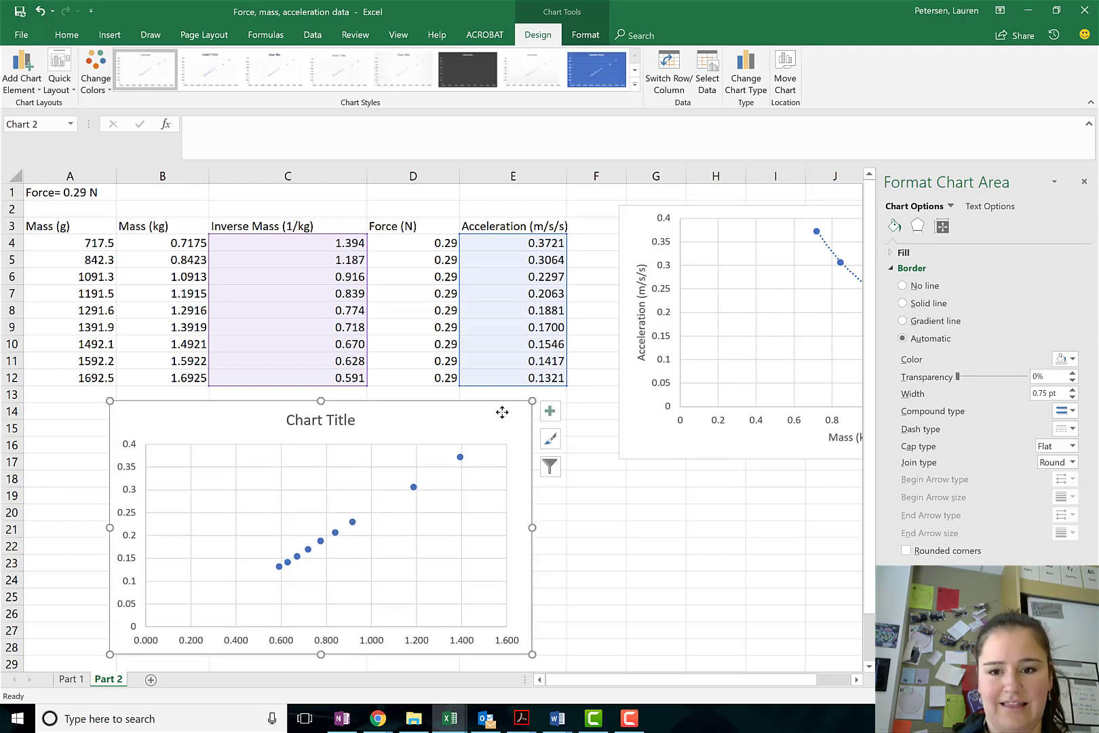
pyautogui.click(549, 411)
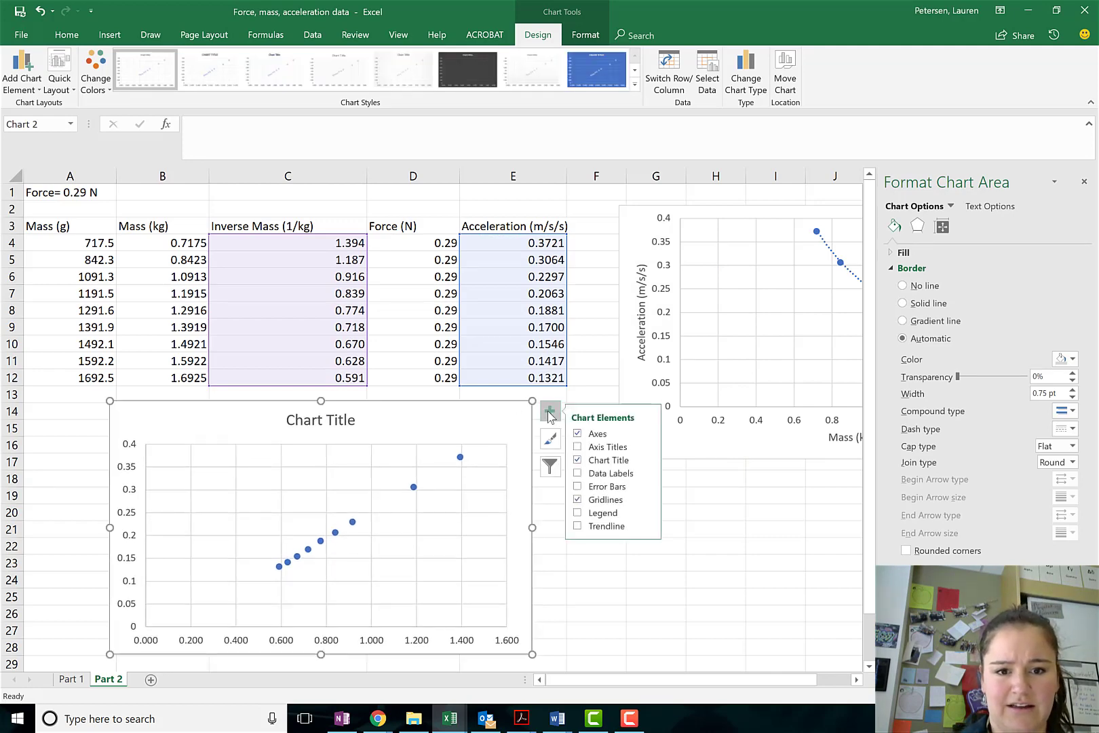
pyautogui.click(649, 527)
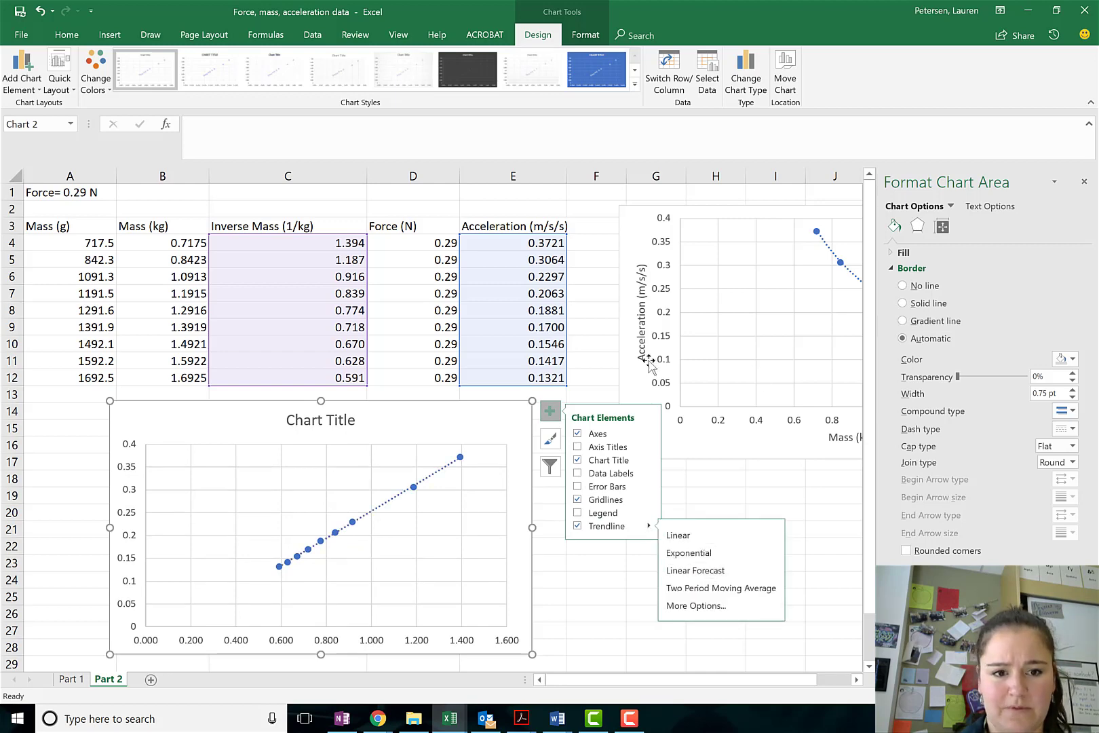
# Display the trendline equation y = 0.2976x - 0.044 and R² = 0.9997 on the chart
pyautogui.click(436, 474)
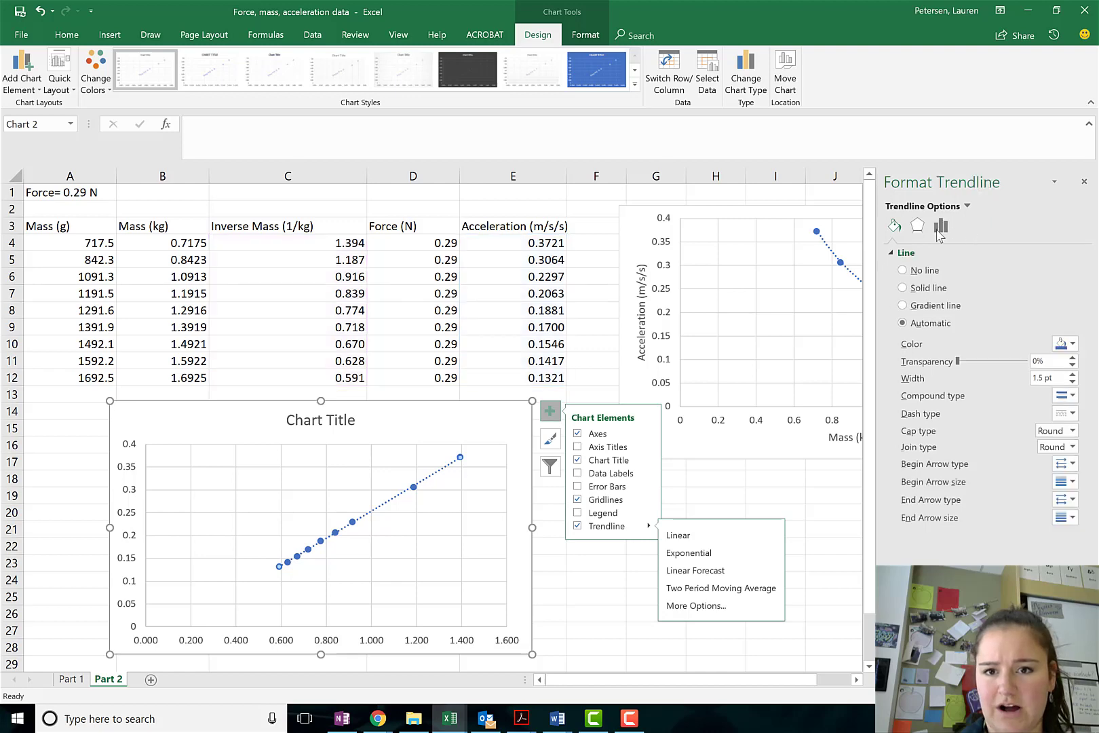
pyautogui.click(940, 228)
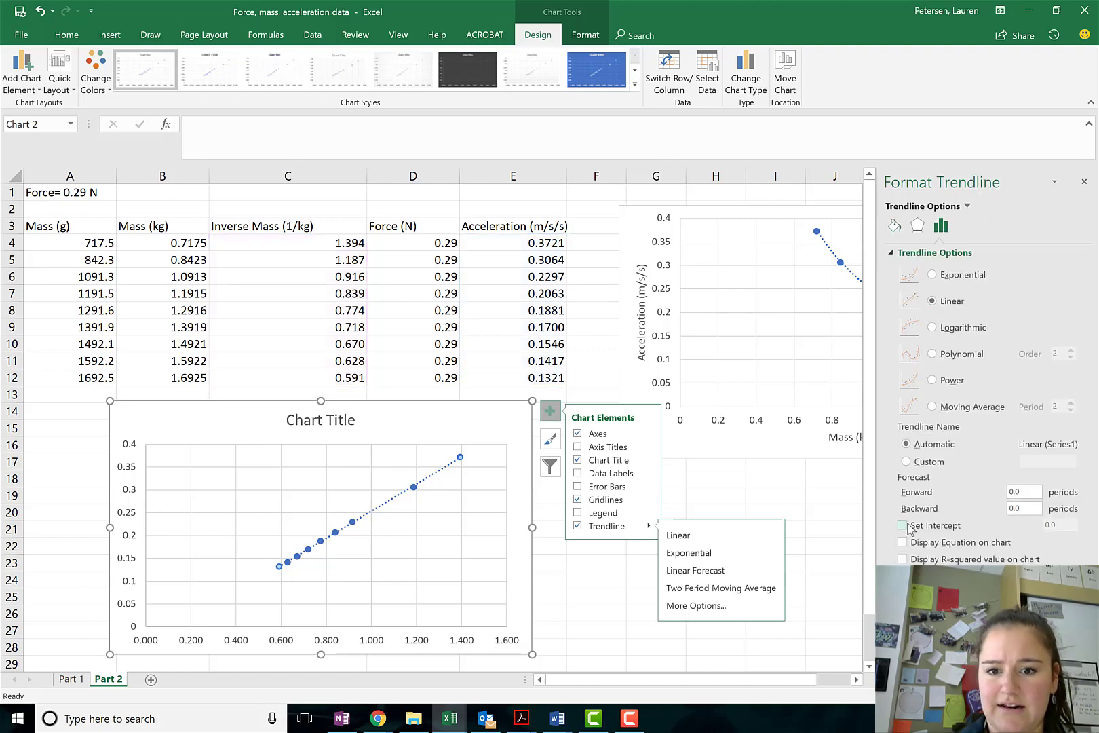
pyautogui.click(903, 543)
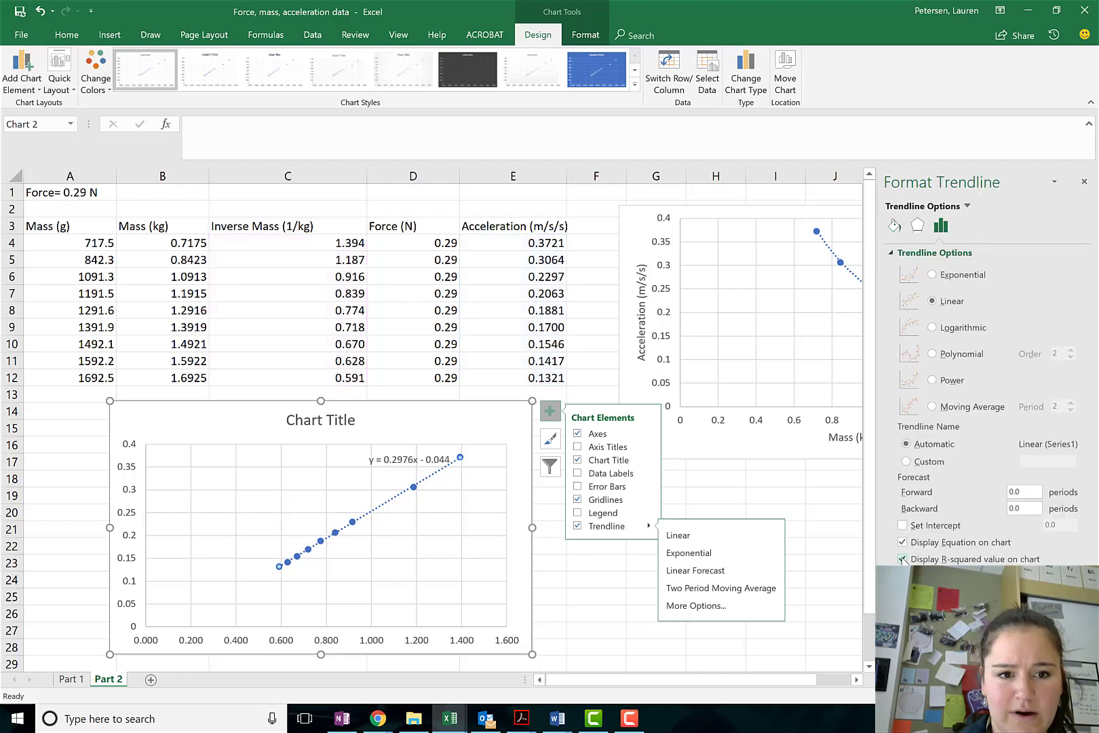
pyautogui.click(401, 471)
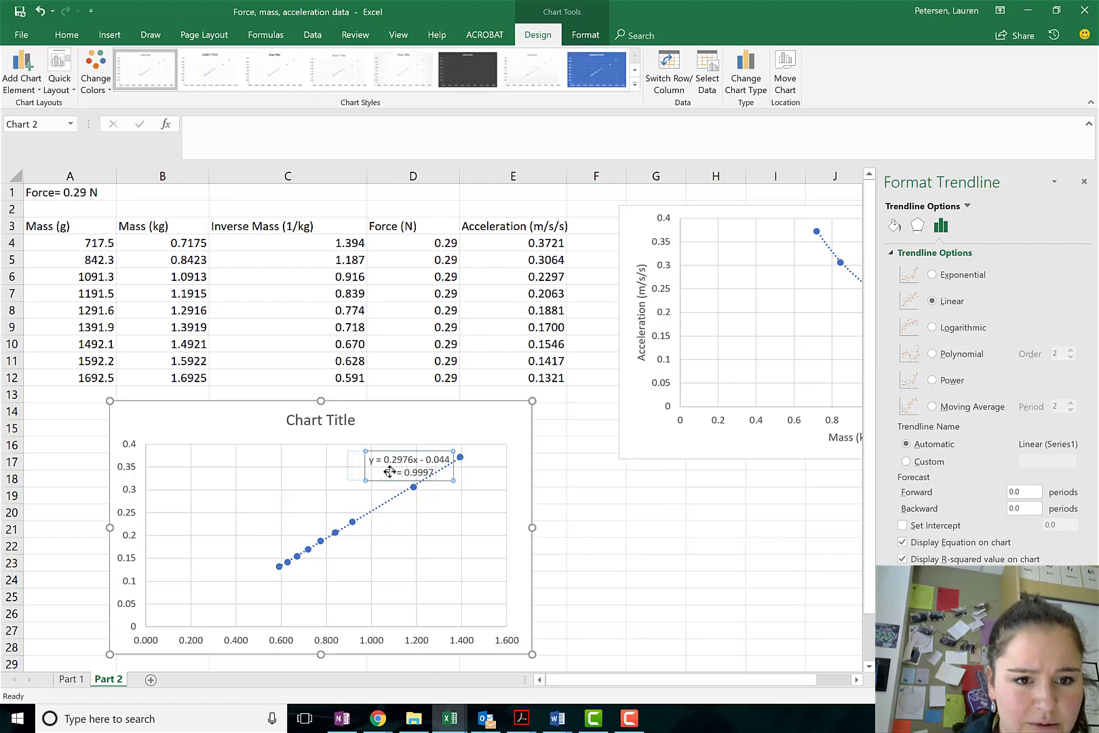
pyautogui.moveTo(390, 471); pyautogui.dragTo(390, 471)
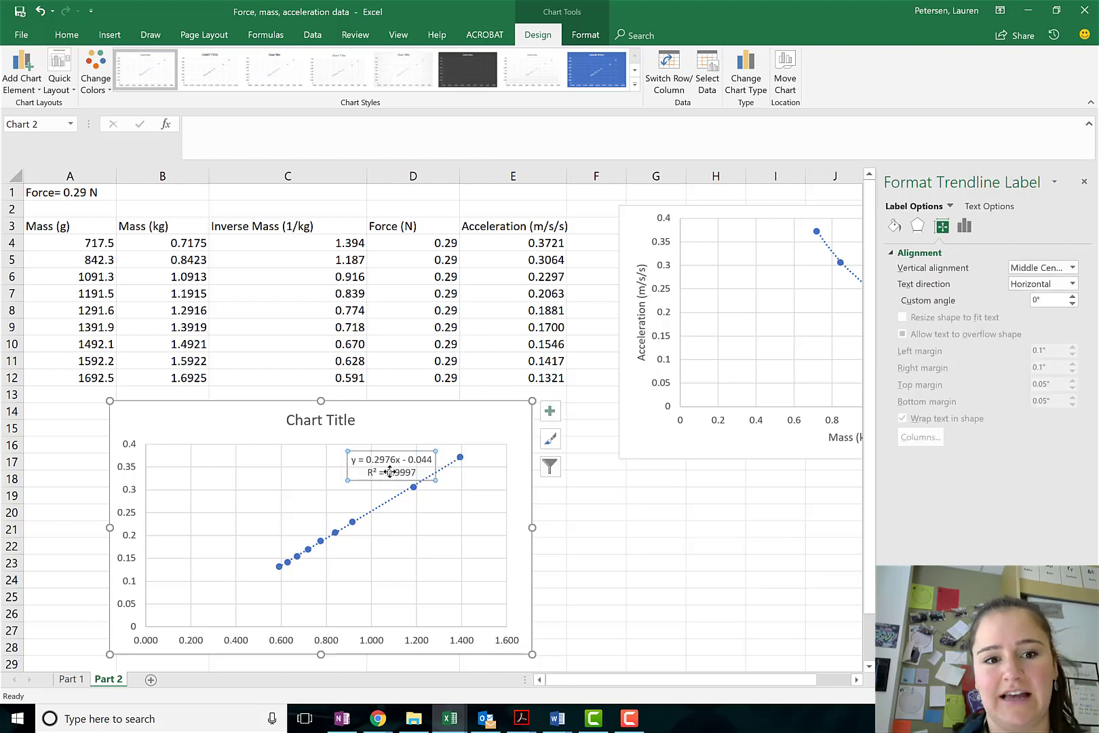
pyautogui.click(518, 536)
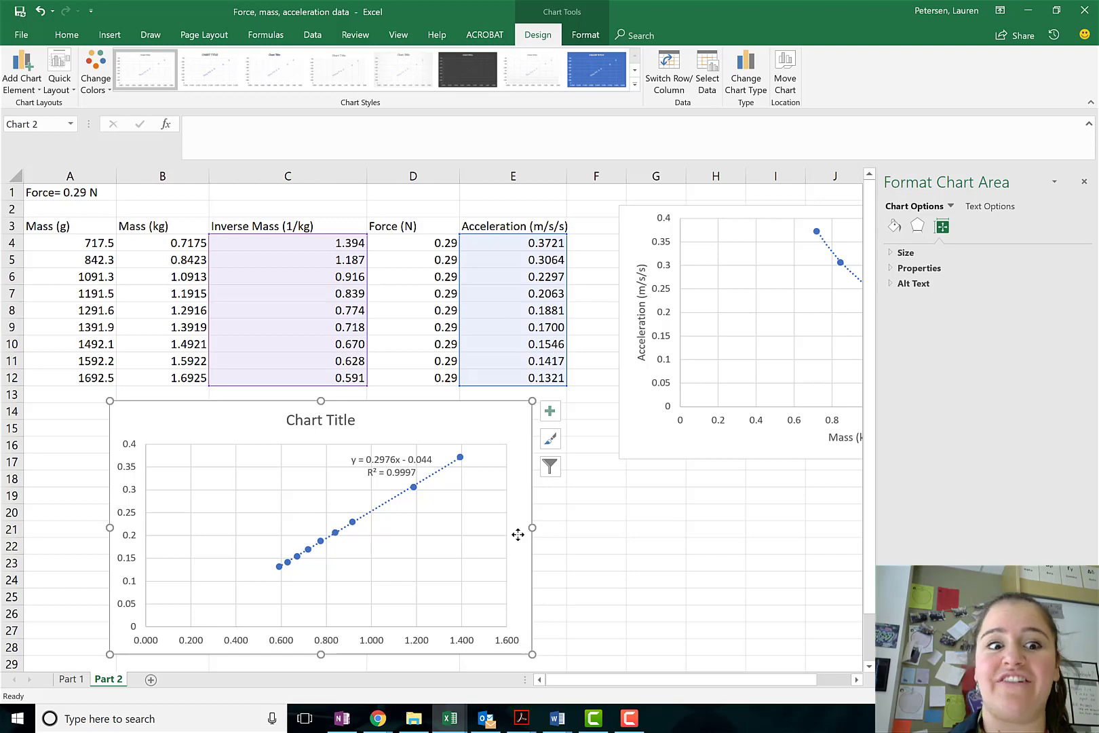
# Add vertical and horizontal axis title placeholders to the chart
pyautogui.click(29, 91)
pyautogui.moveTo(41, 123)
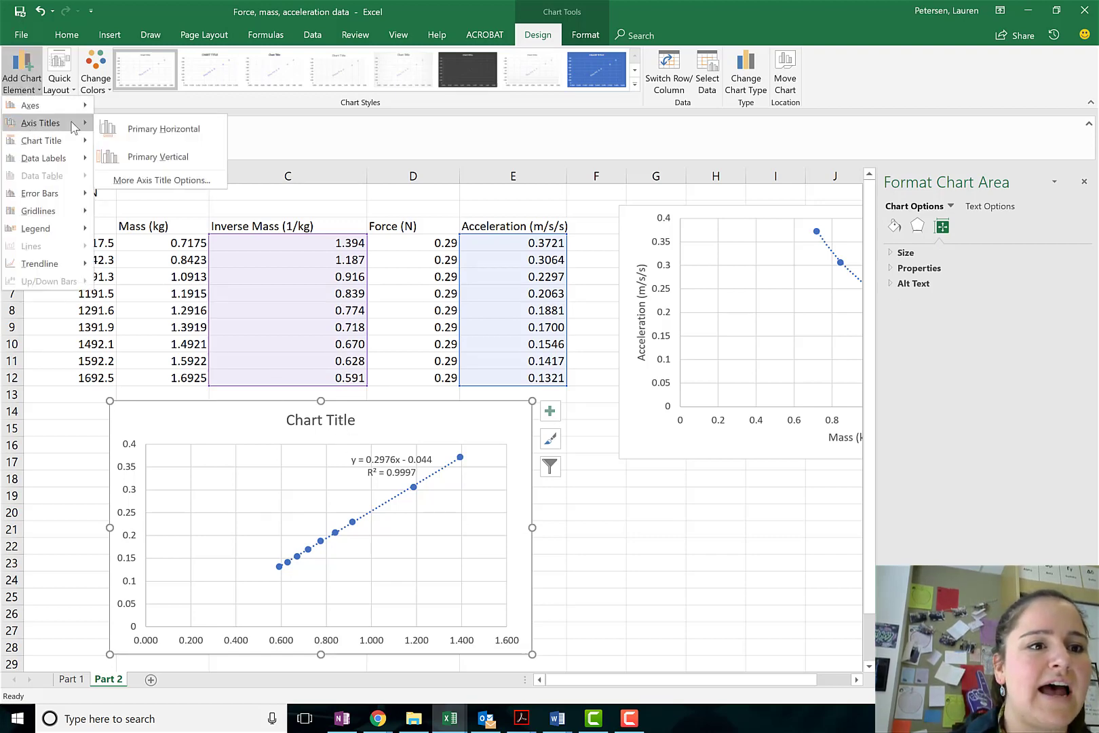
pyautogui.click(156, 156)
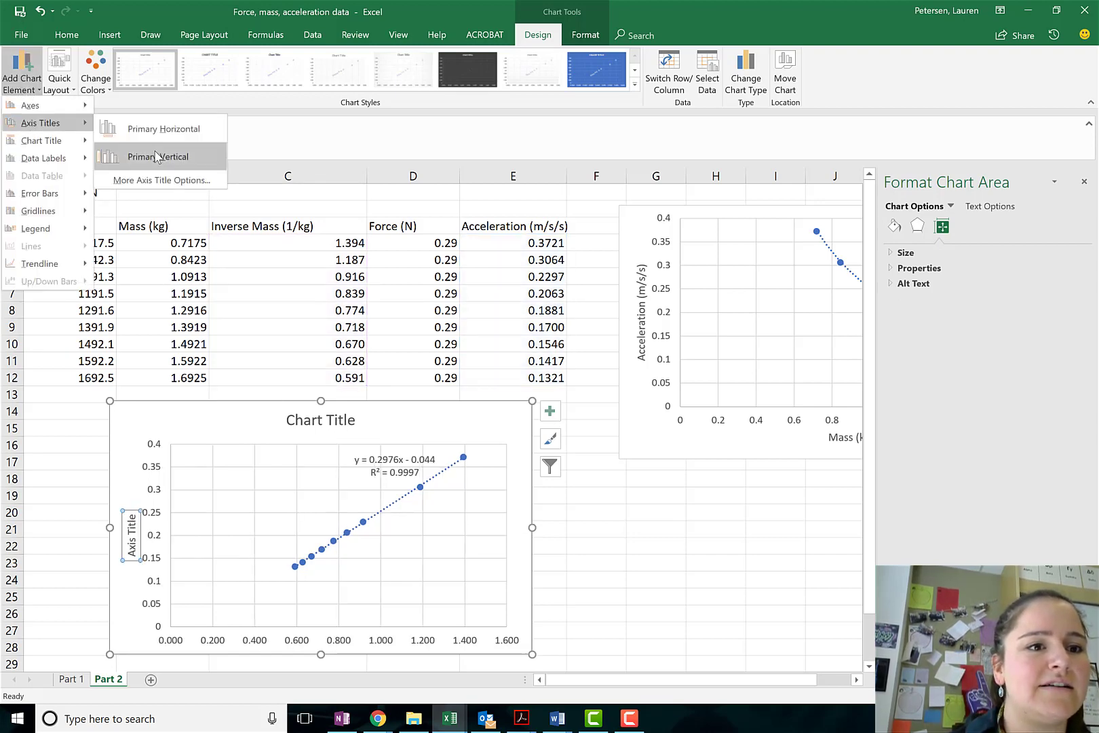
pyautogui.click(22, 87)
pyautogui.moveTo(49, 128)
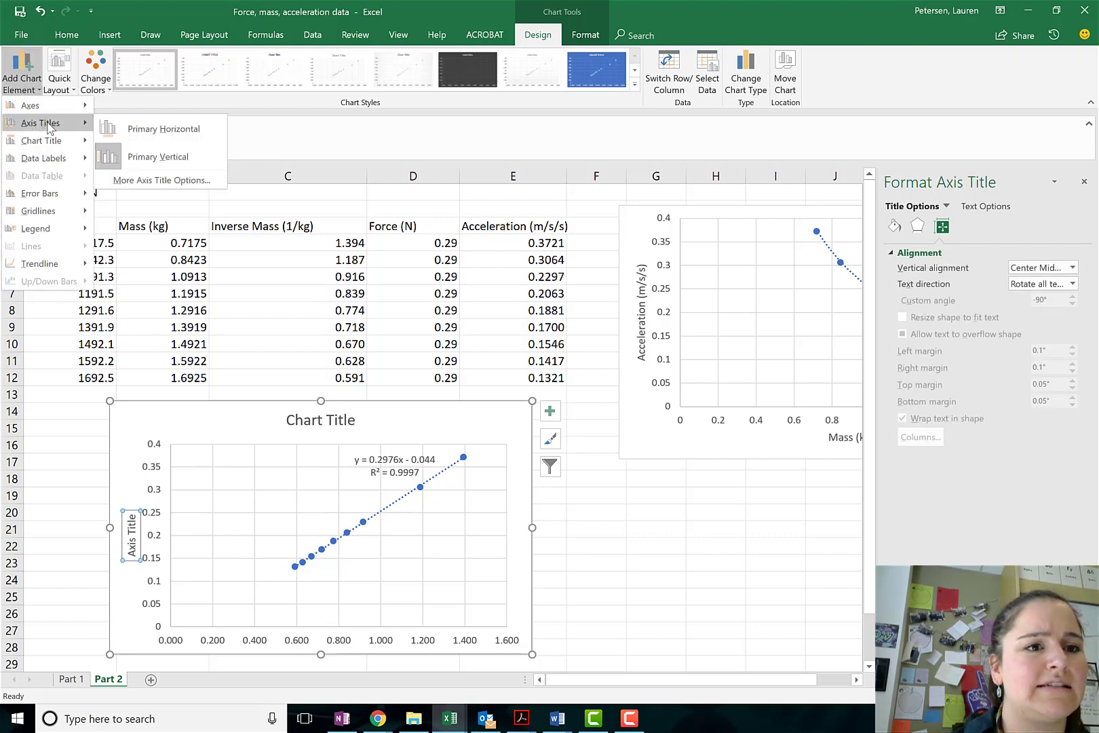
pyautogui.click(156, 128)
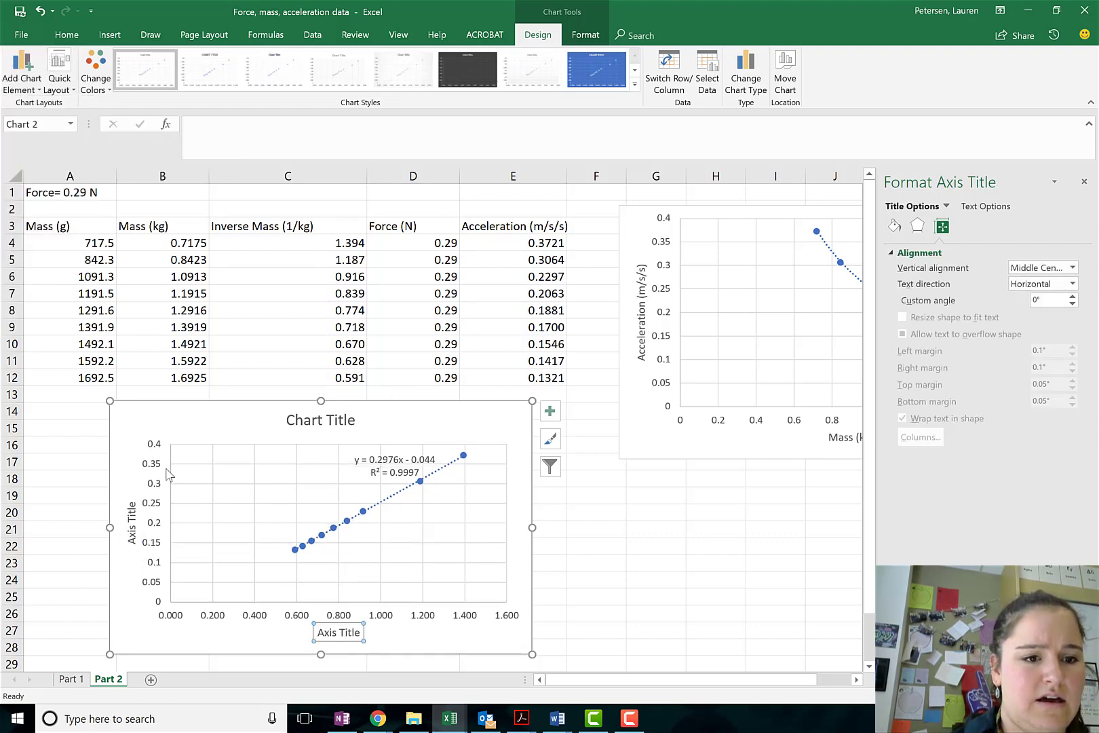
# Title the chart 'Inverse Mass vs. Acceleration' and the vertical axis 'Acceleration (m/s/s)'
pyautogui.click(308, 418)
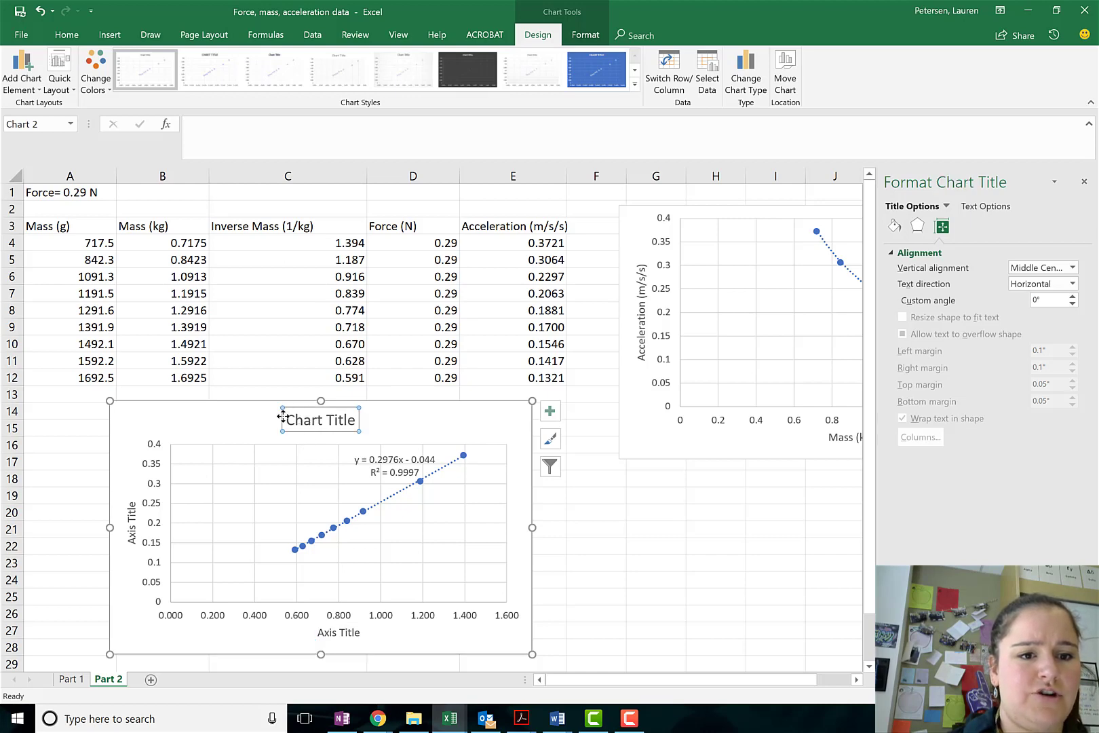
pyautogui.tripleClick(301, 421)
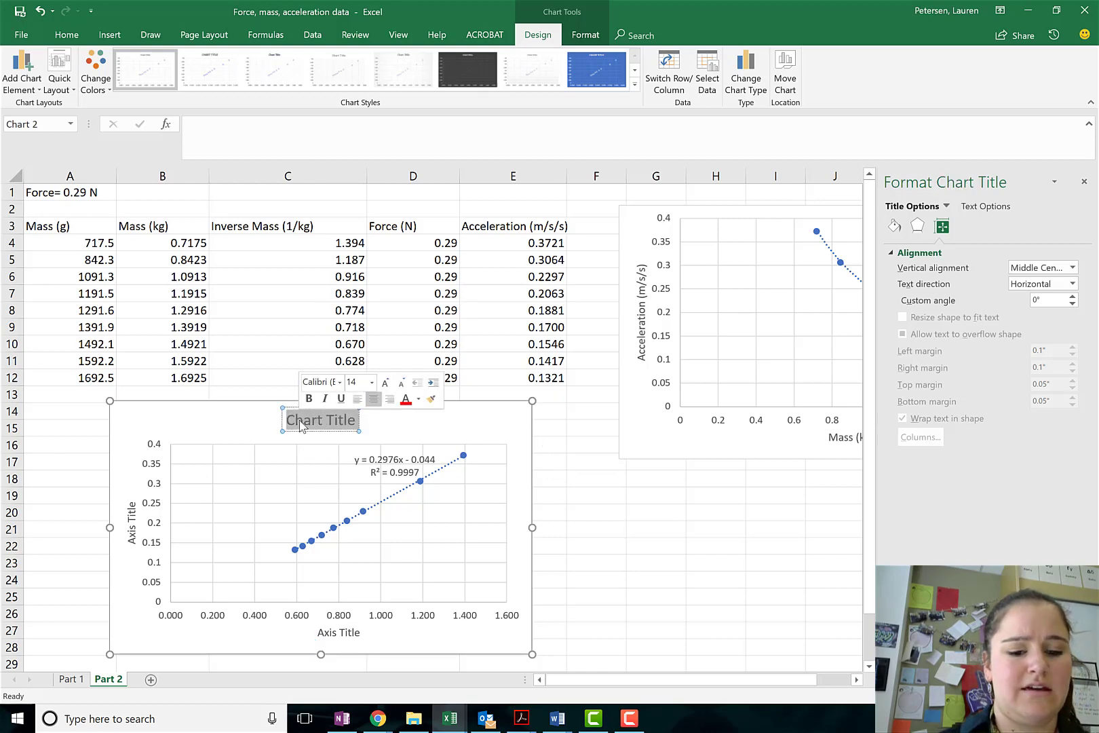
pyautogui.write('Inverse Ma')
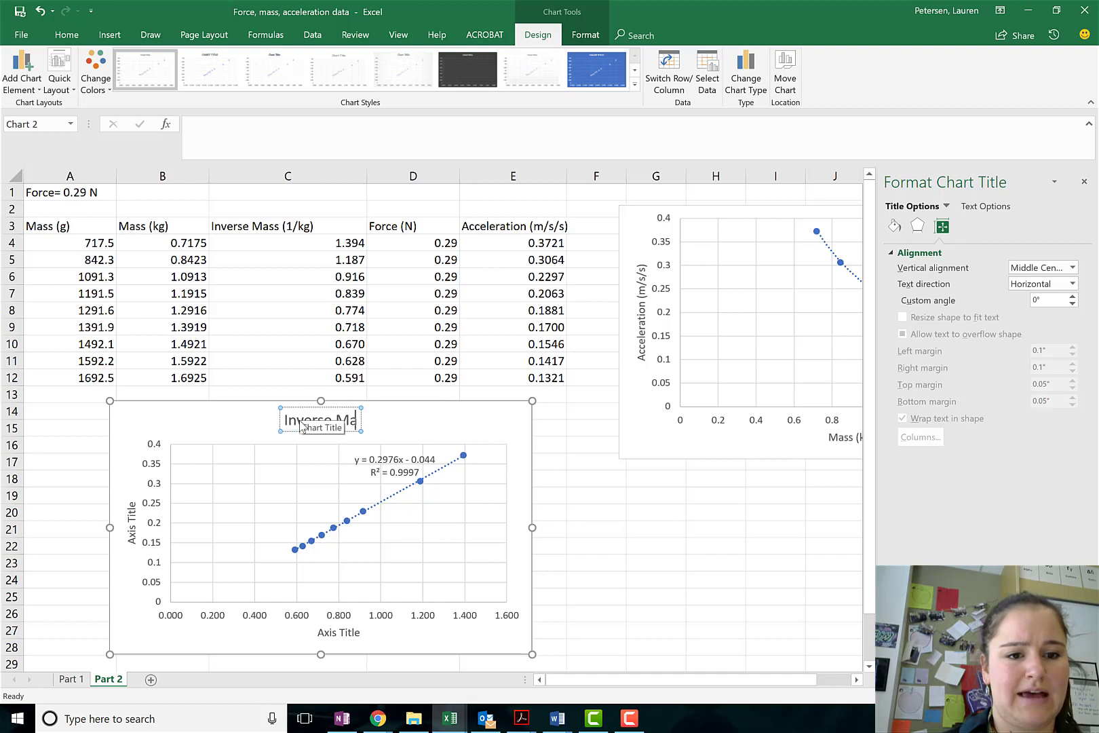
pyautogui.write('ss vs. Acceleration')
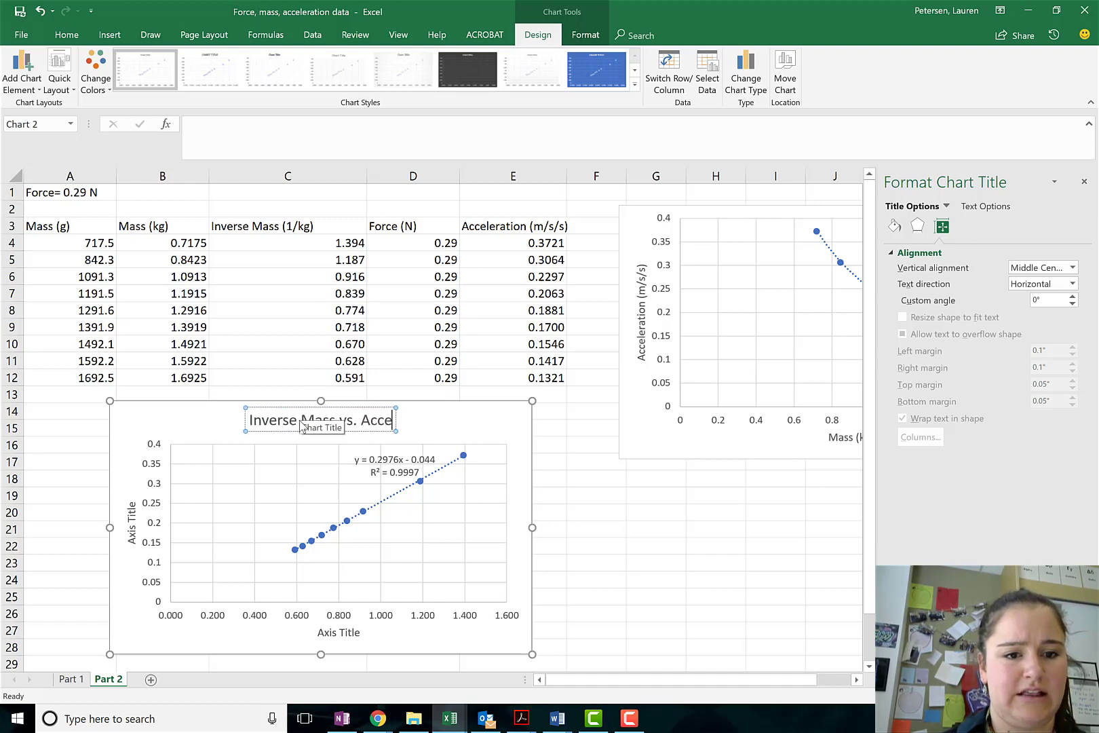
pyautogui.click(132, 520)
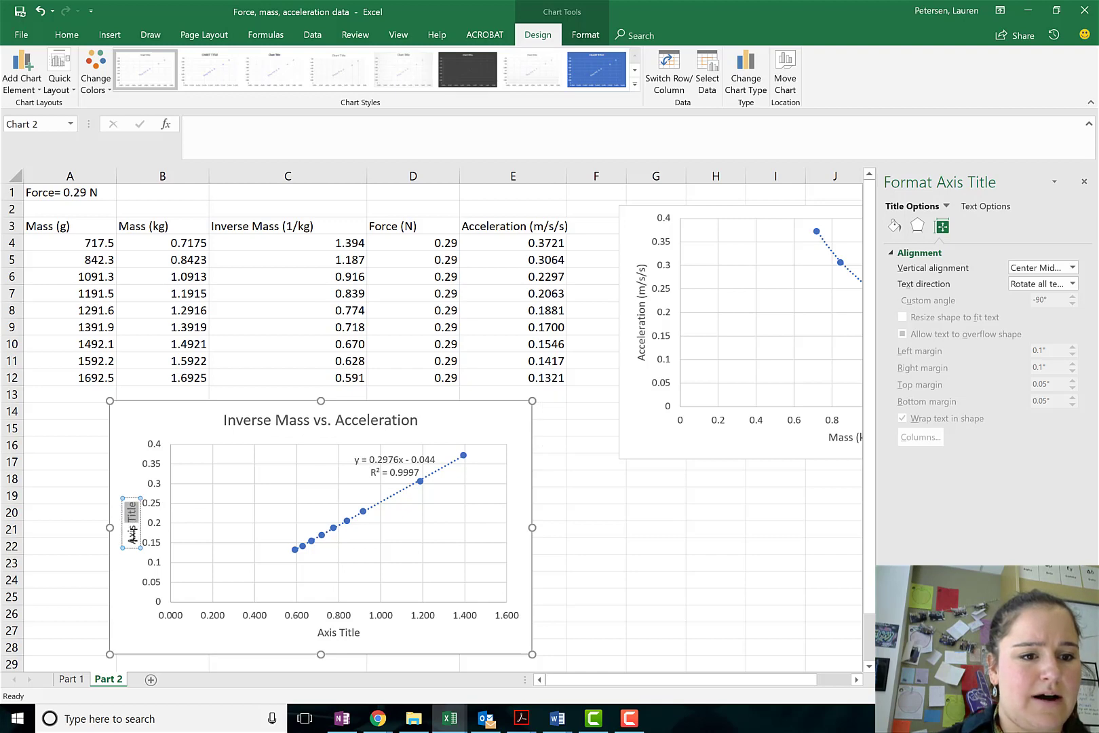
pyautogui.tripleClick(131, 520)
pyautogui.write('Accel')
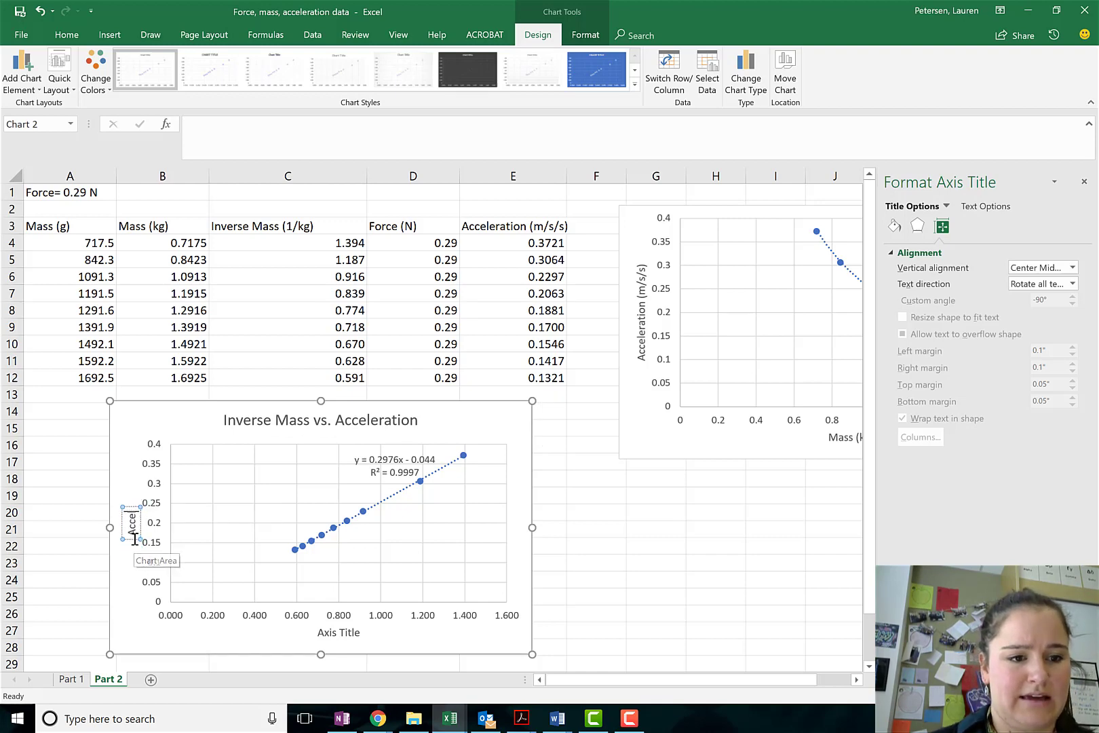
pyautogui.write('eration (m/s')
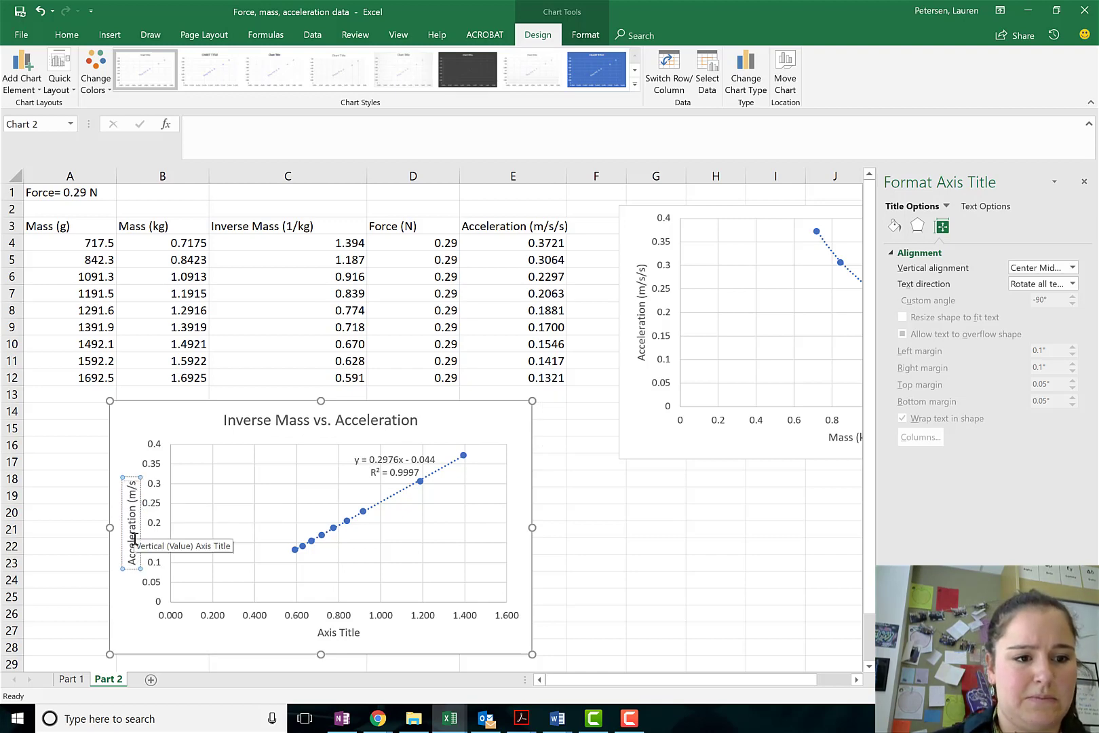
pyautogui.write('/s)')
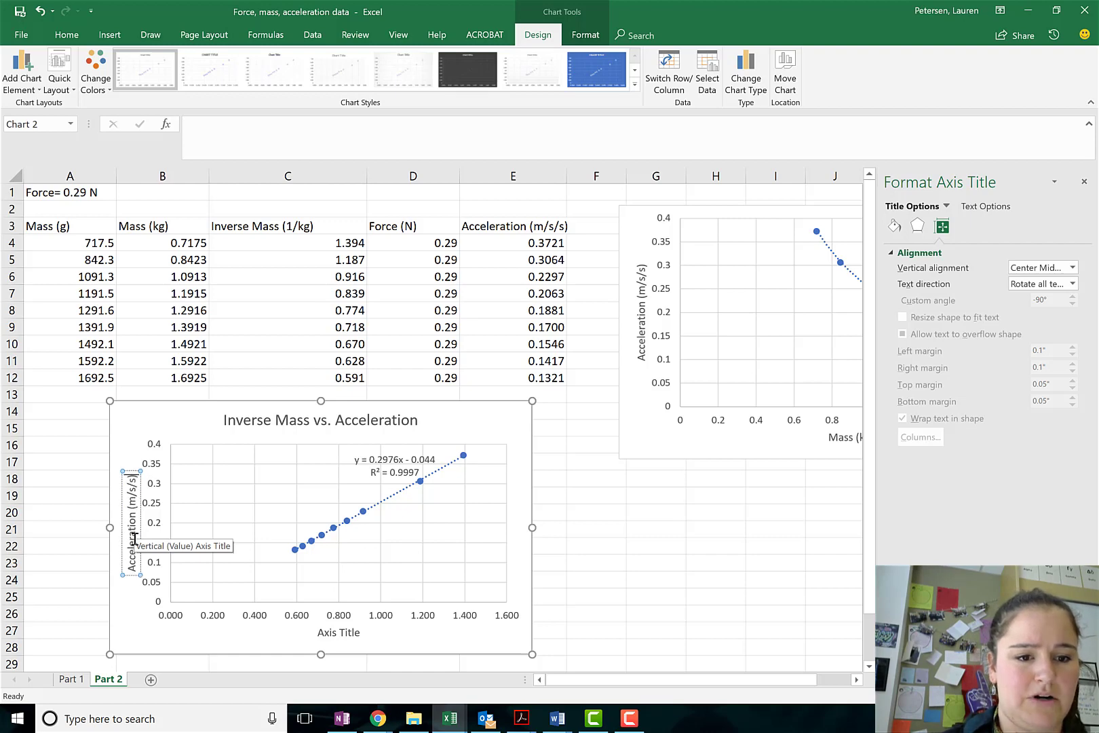
# Replace the horizontal axis placeholder with 'Inverse Mass (1/kg)'
pyautogui.click(331, 632)
pyautogui.doubleClick(331, 632)
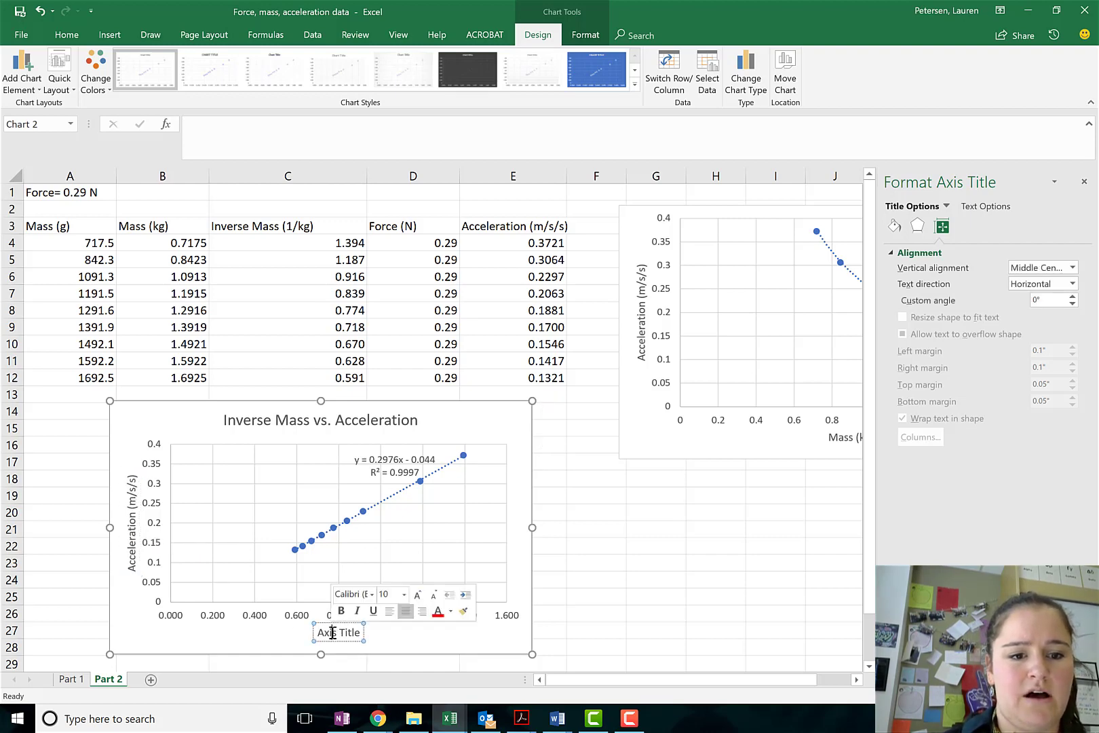
pyautogui.click(332, 633)
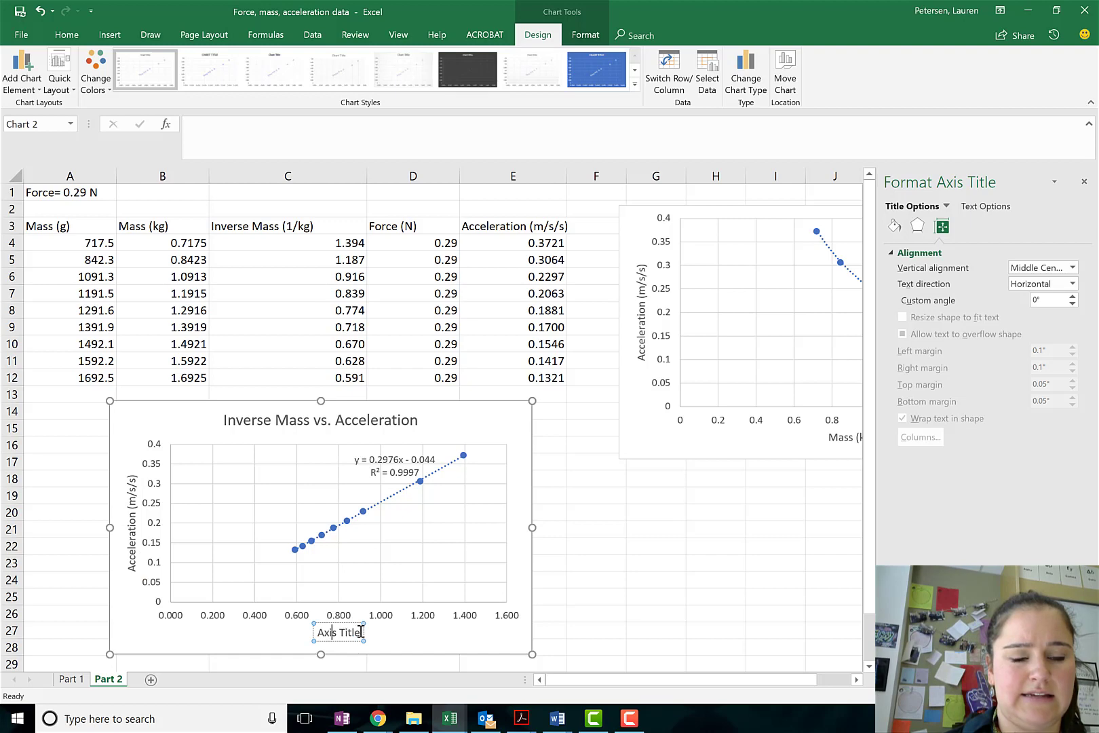
pyautogui.moveTo(295, 631); pyautogui.dragTo(293, 631)
pyautogui.press('BackSpace')
pyautogui.write('Inve')
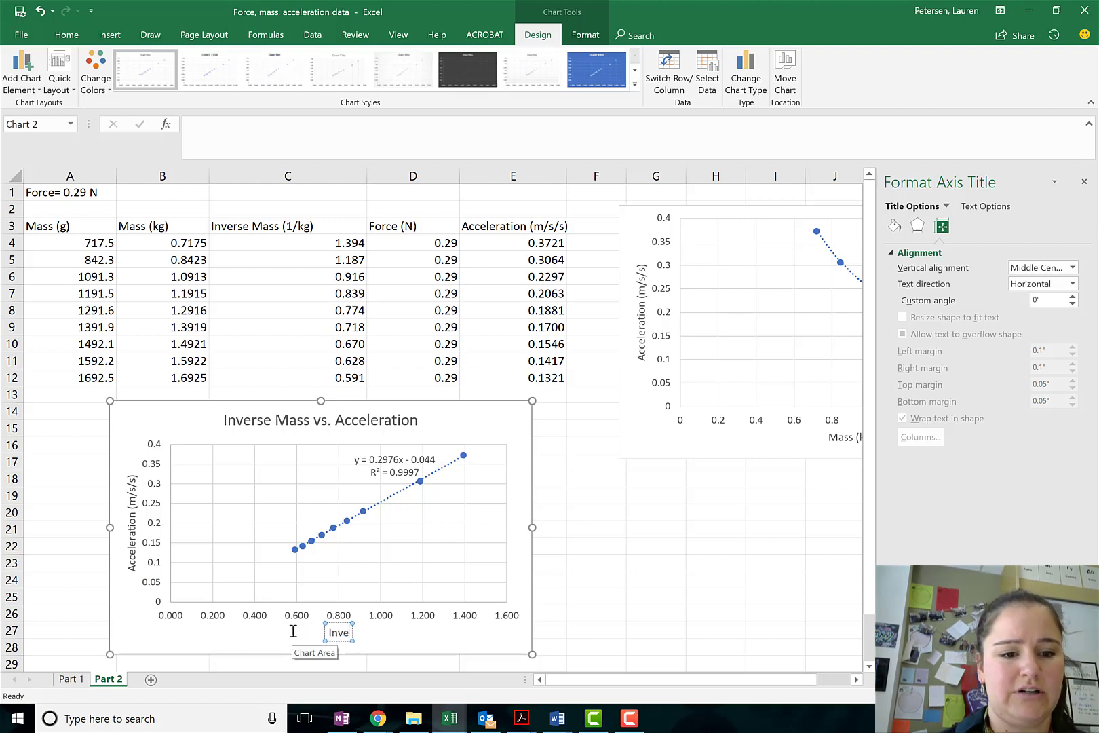
pyautogui.write('rse Mass (')
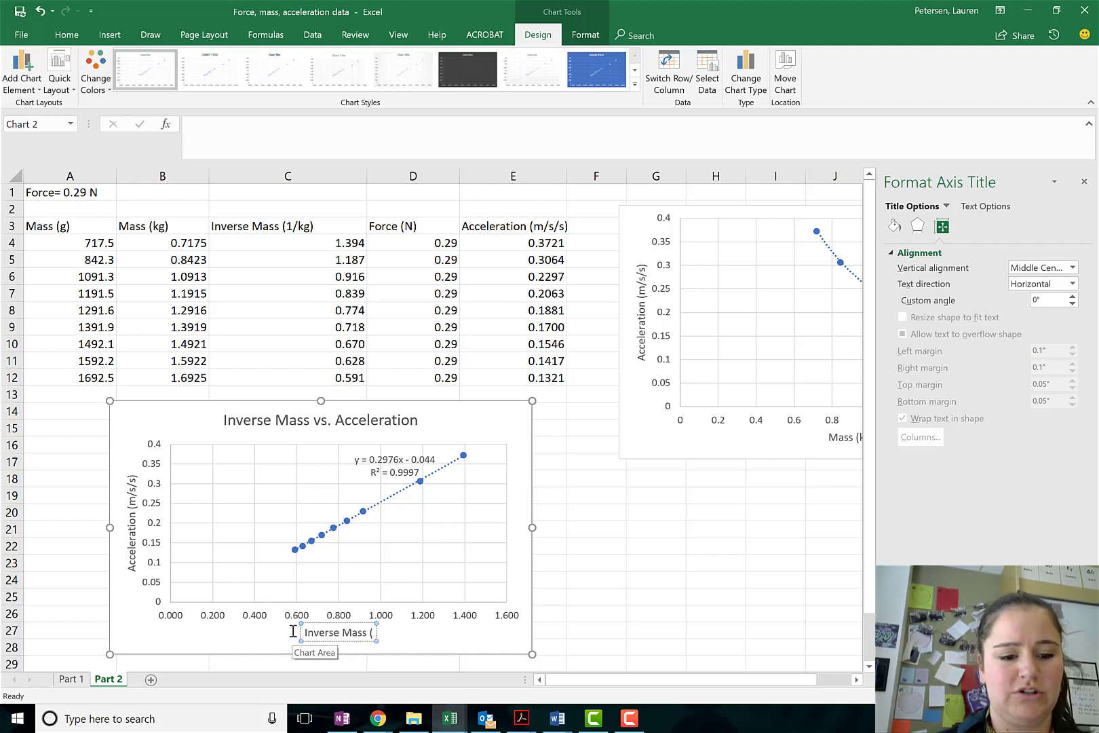
pyautogui.write('1/')
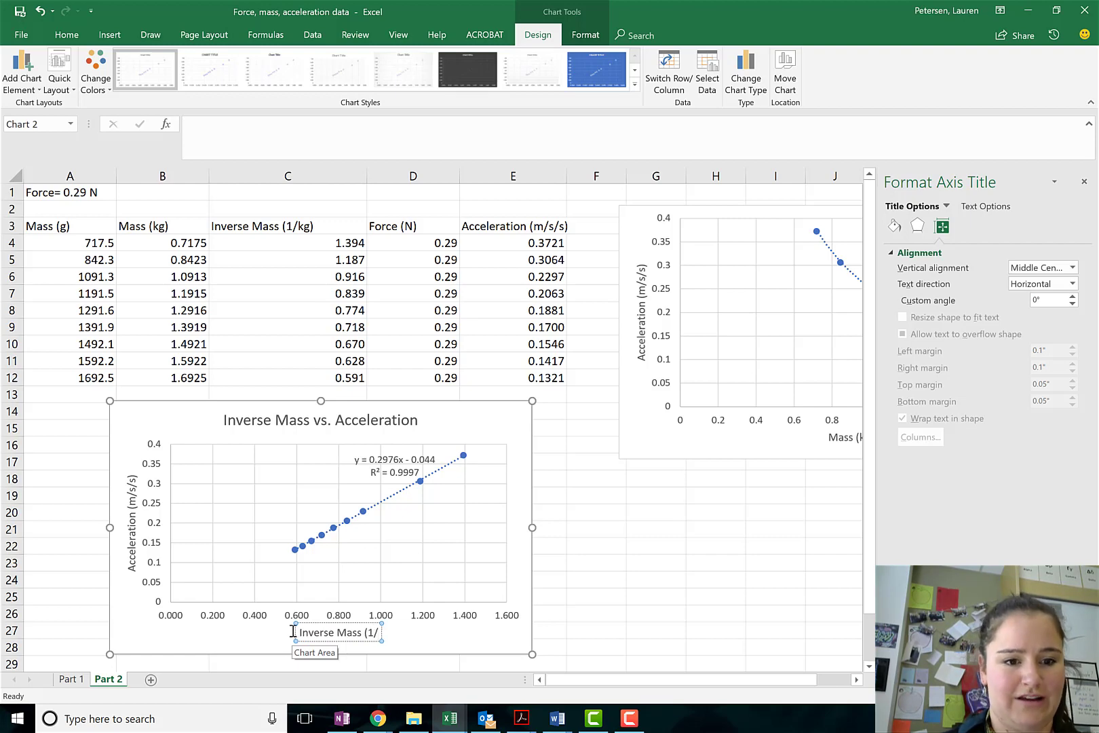
pyautogui.write('kg)')
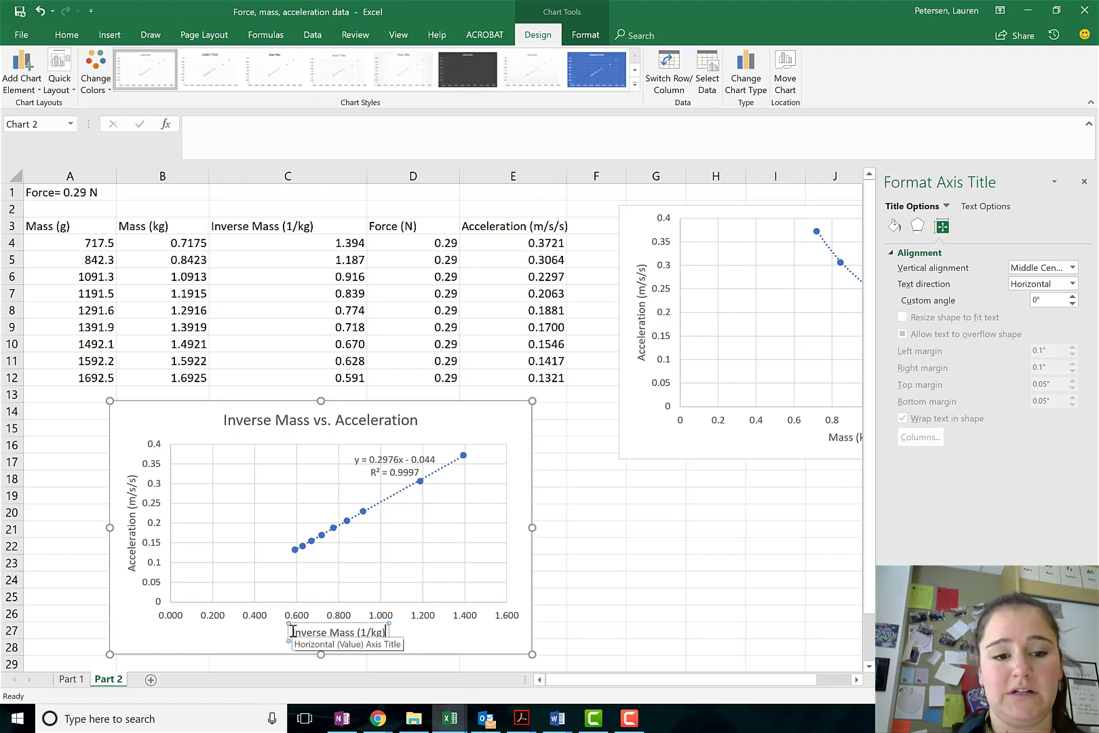
pyautogui.click(457, 650)
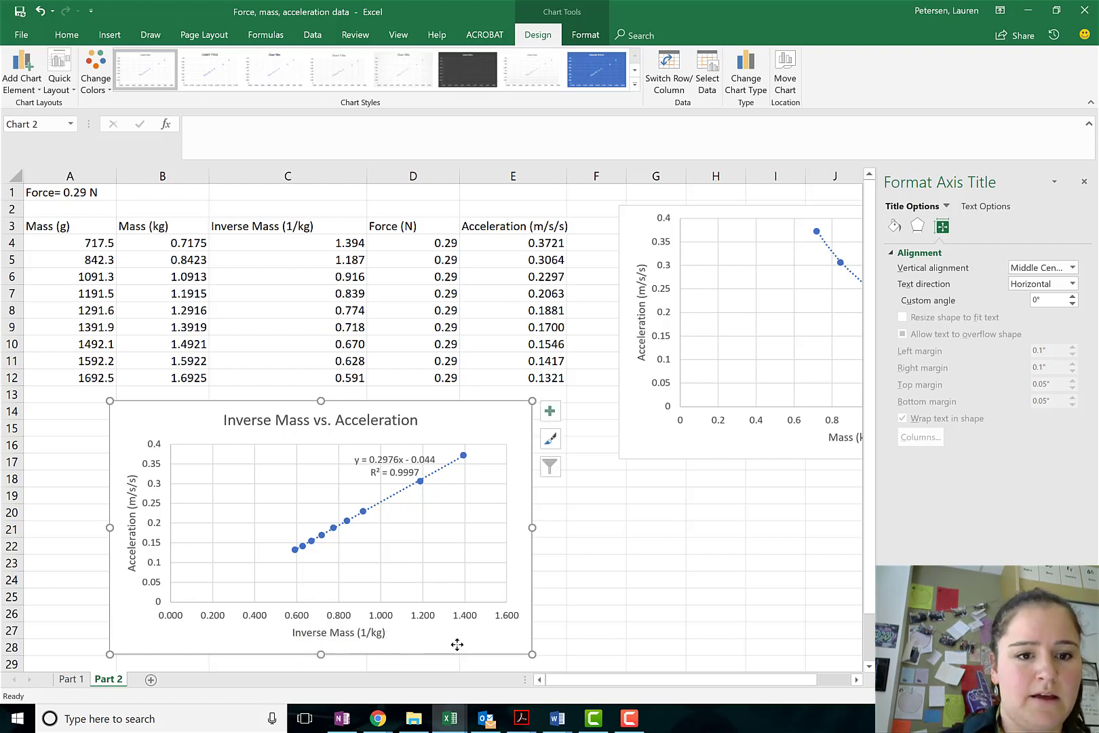
# Select the chart's dotted trendline to bring up its Format Trendline pane
pyautogui.click(394, 490)
pyautogui.click(400, 496)
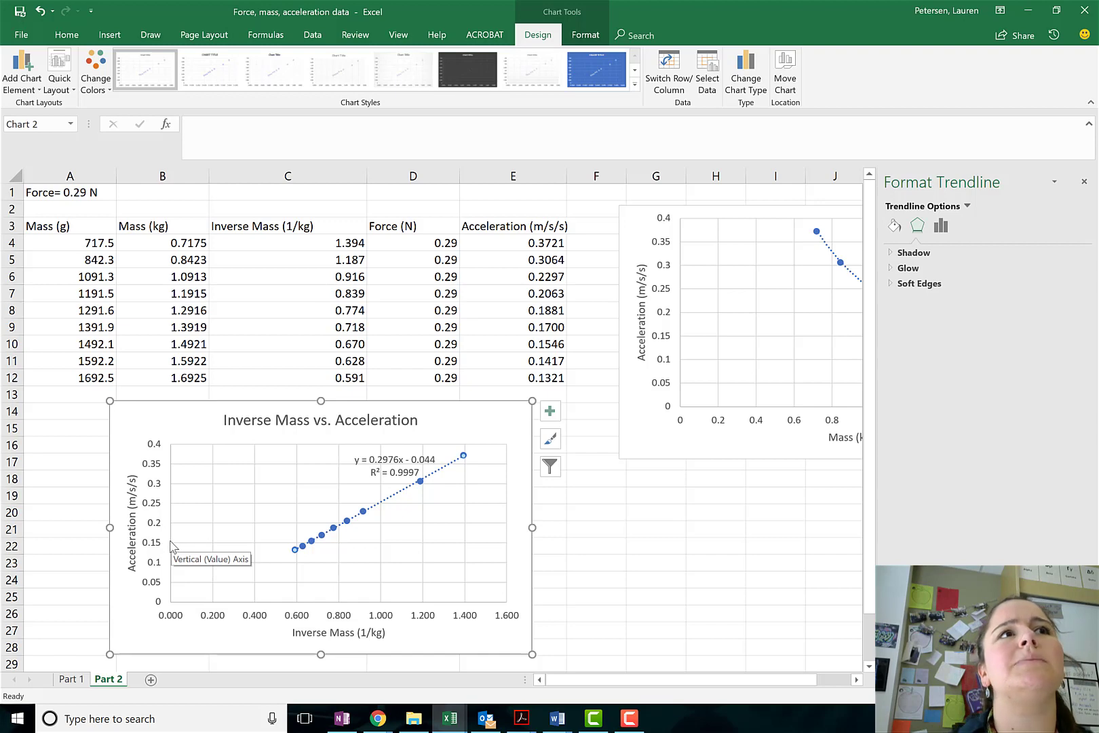
# Review the Trendline Options, toggling Set Intercept on then off to keep a free linear fit
pyautogui.click(403, 466)
pyautogui.click(964, 225)
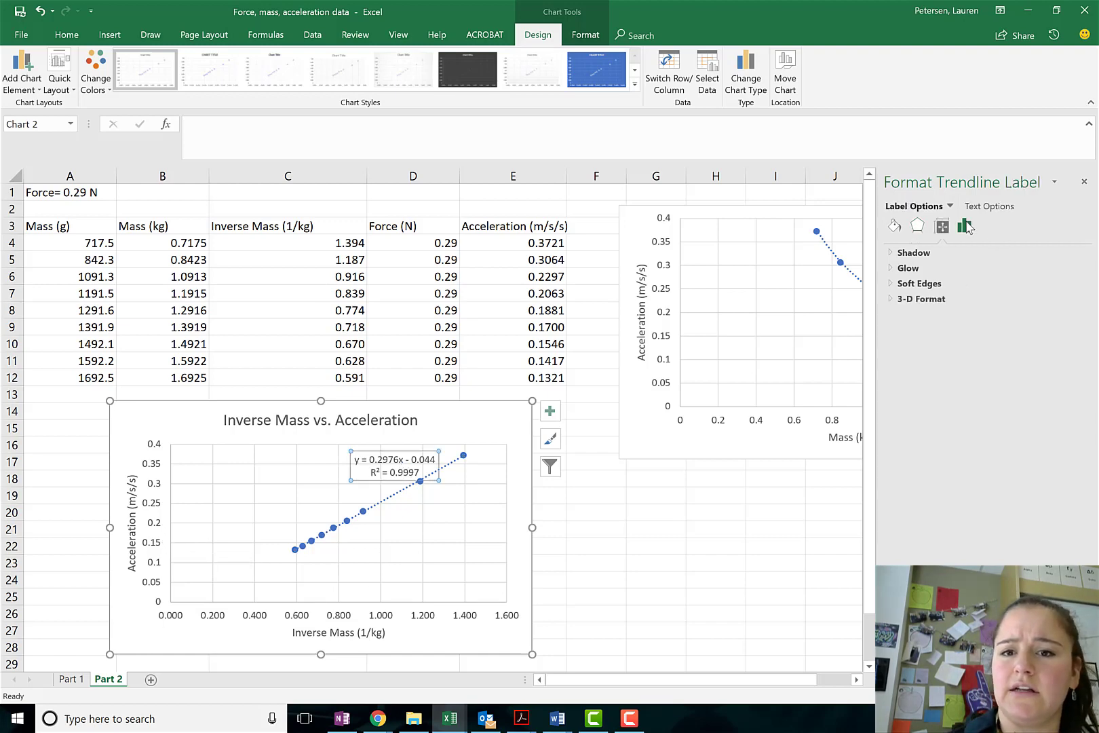
pyautogui.click(398, 499)
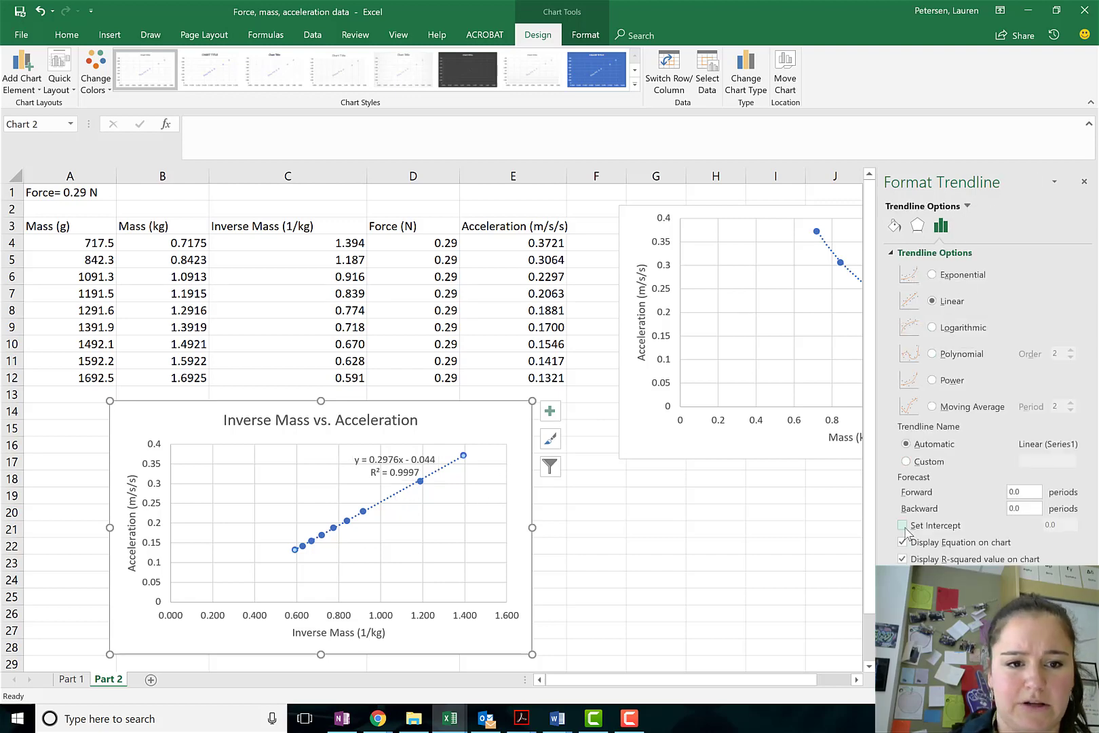
pyautogui.click(904, 528)
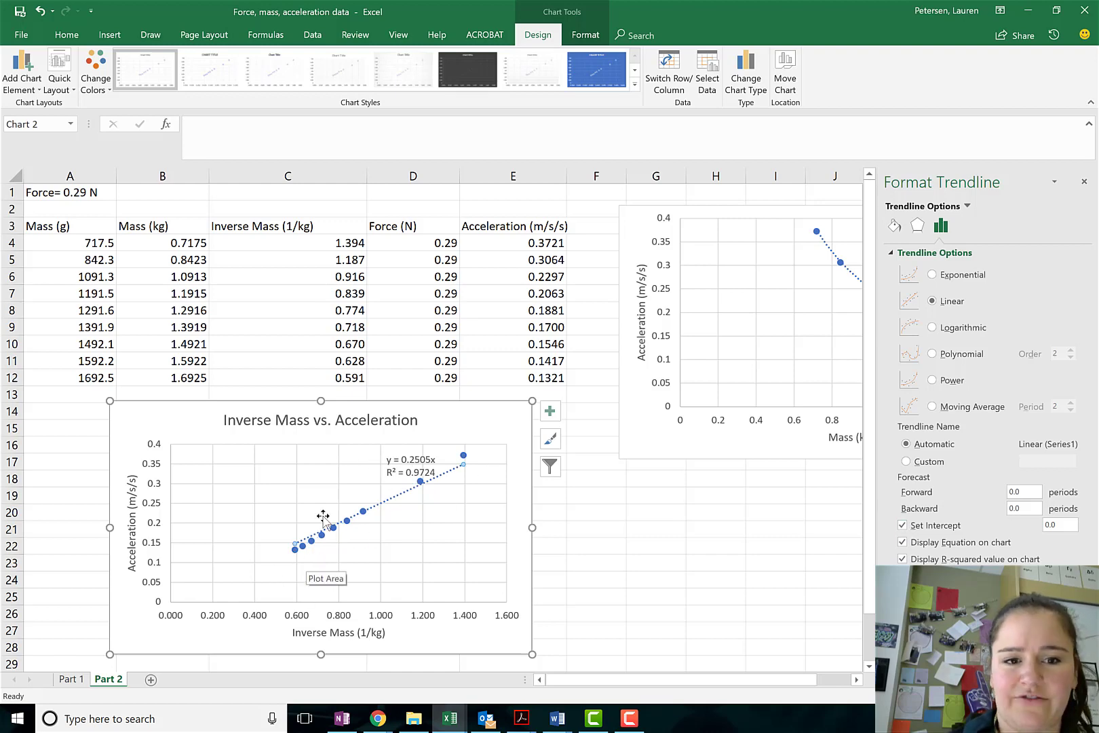
pyautogui.click(903, 526)
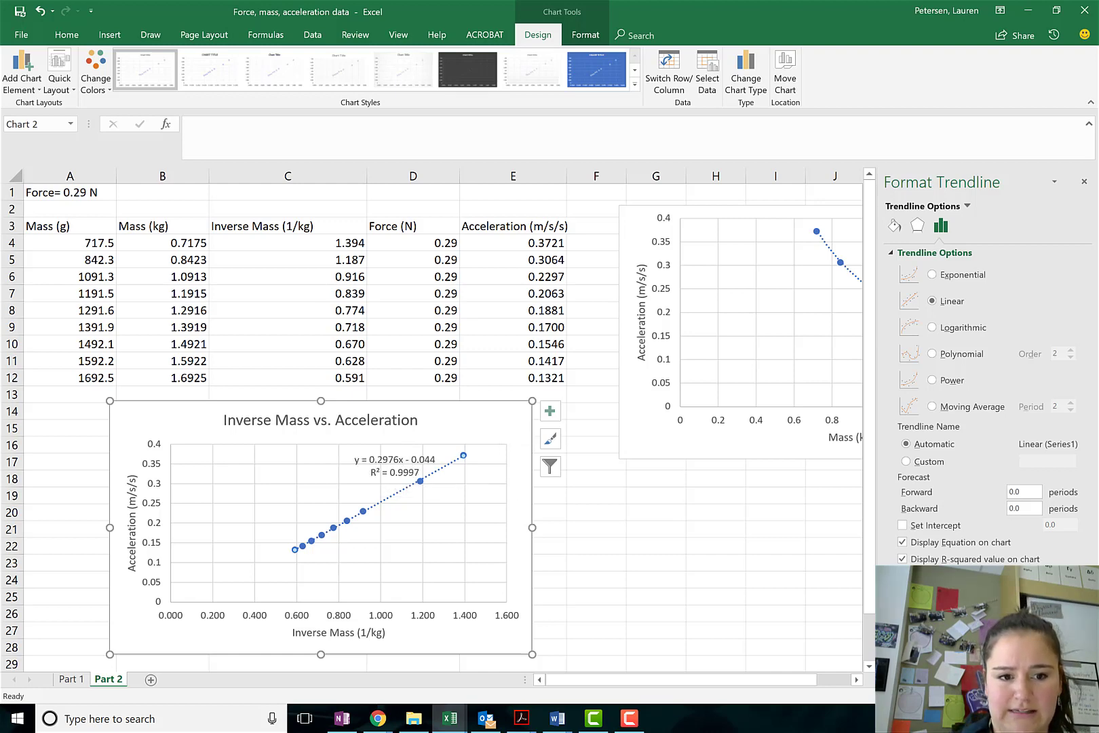
# Zoom the worksheet in on the finished chart, then deselect it by clicking cell F21
pyautogui.scroll(10, 434, 421)
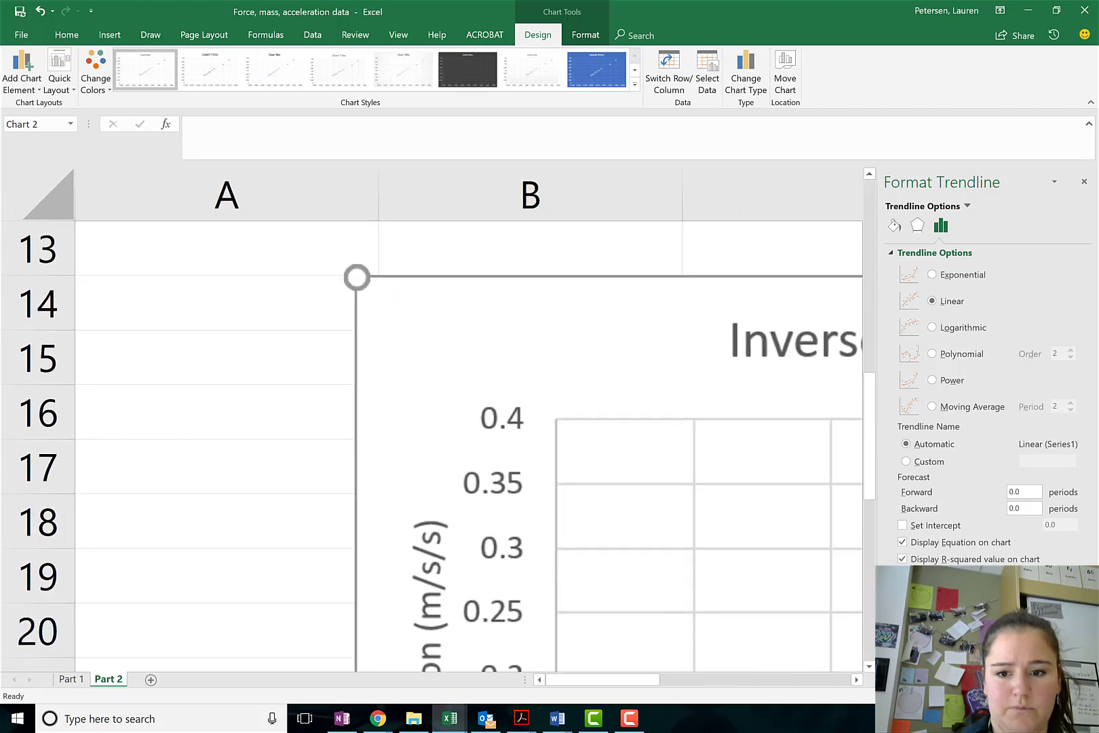
pyautogui.scroll(-8, 720, 545)
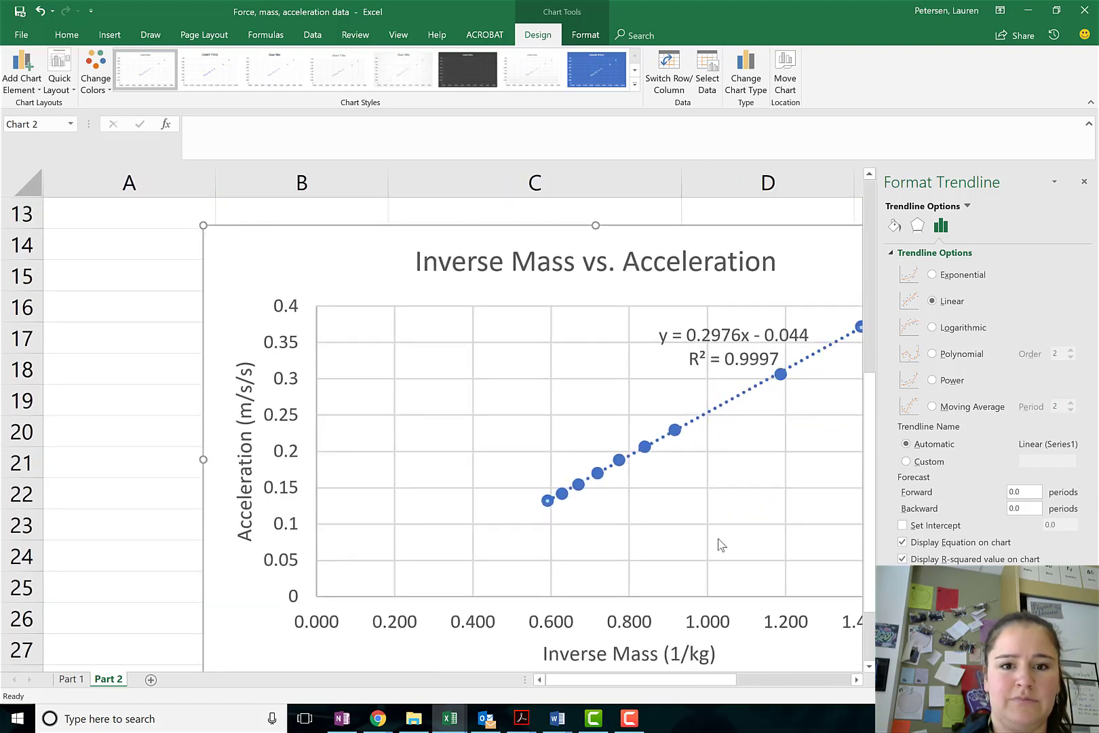
pyautogui.scroll(-2, 721, 544)
pyautogui.scroll(2, 687, 363)
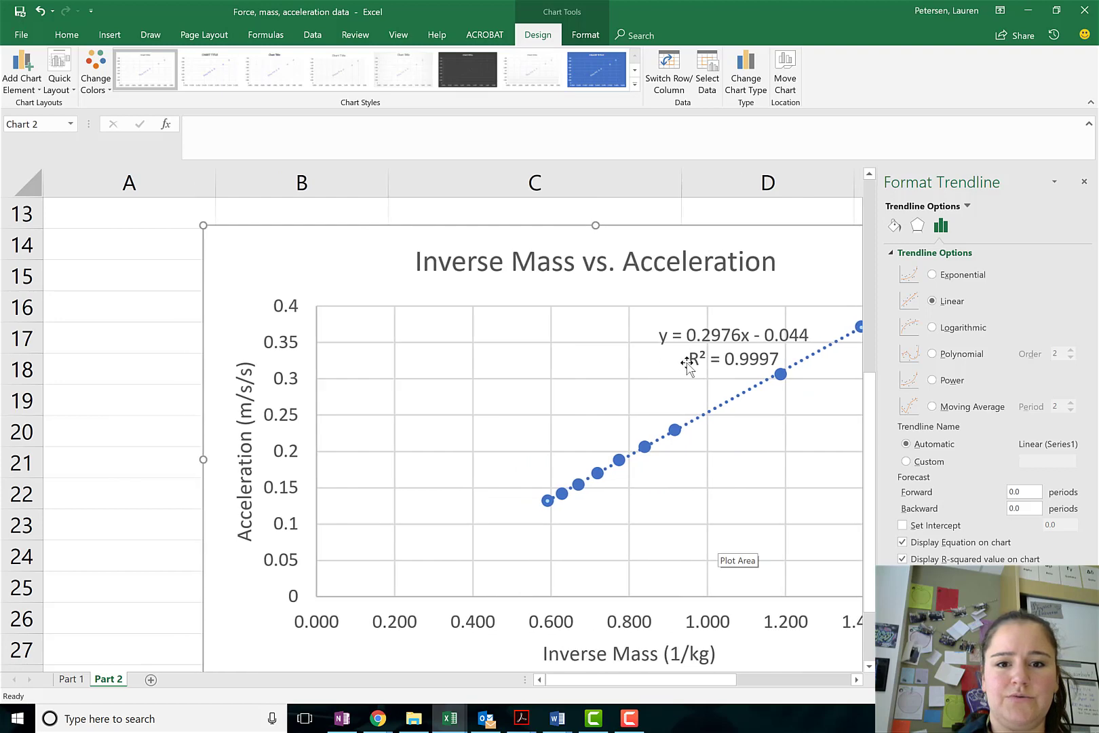
pyautogui.scroll(-3, 688, 363)
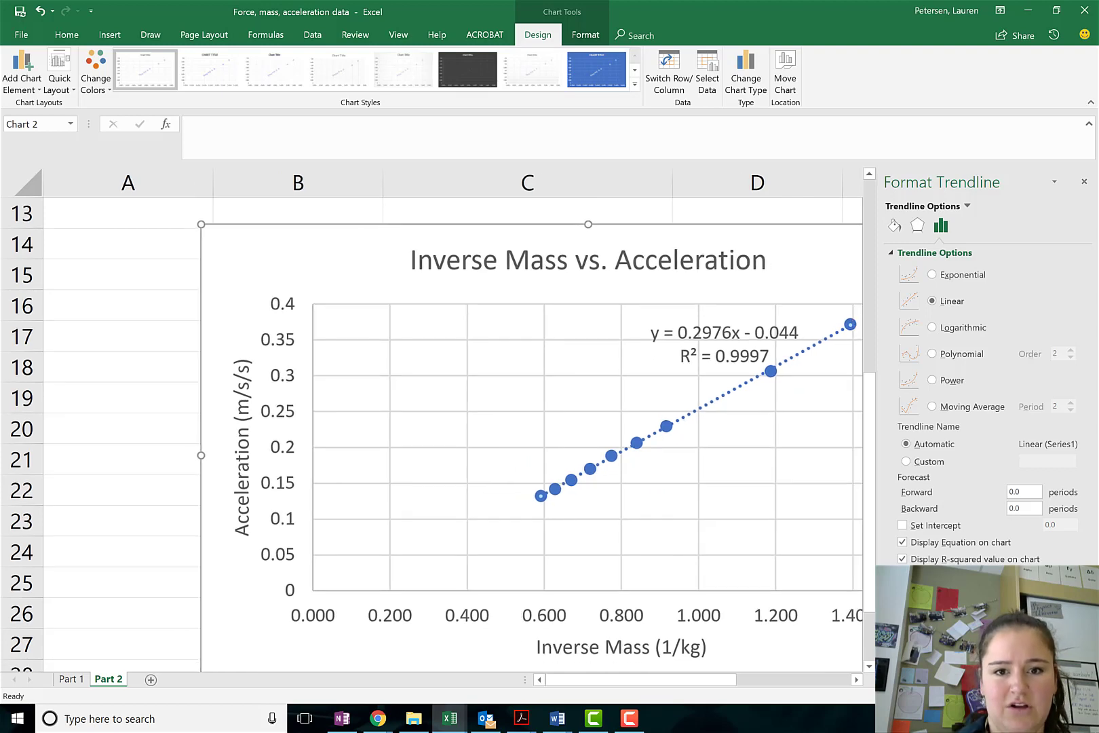
pyautogui.scroll(-1, 687, 363)
pyautogui.scroll(2, 687, 363)
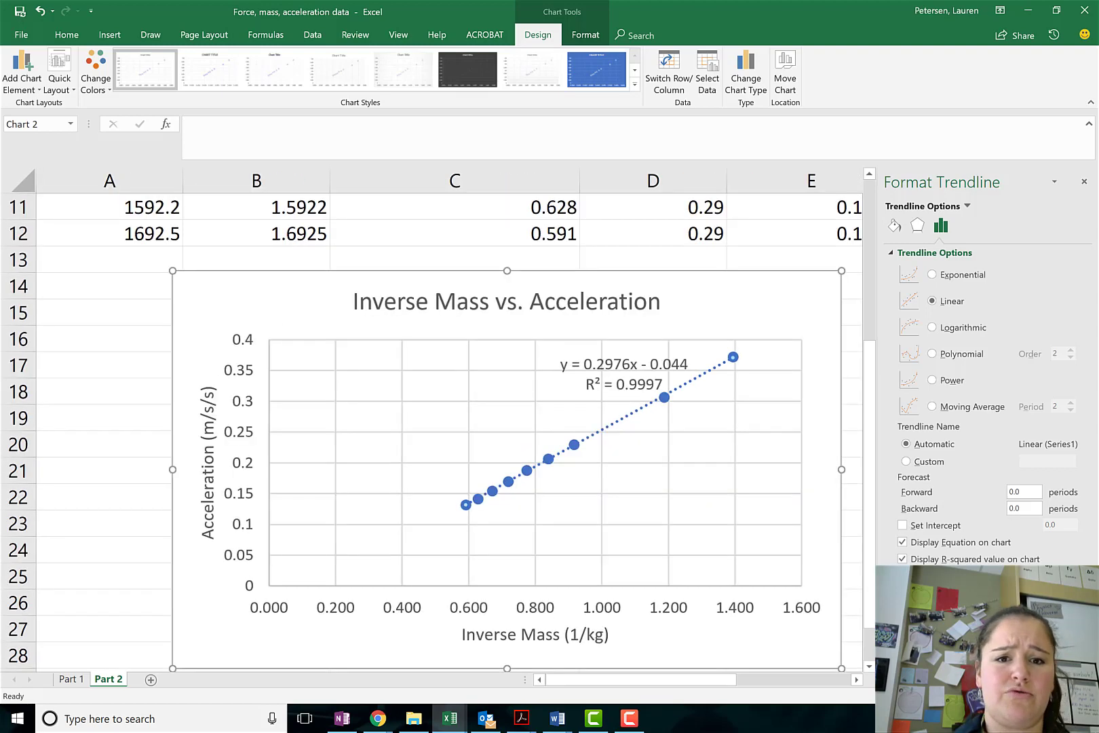
pyautogui.click(812, 490)
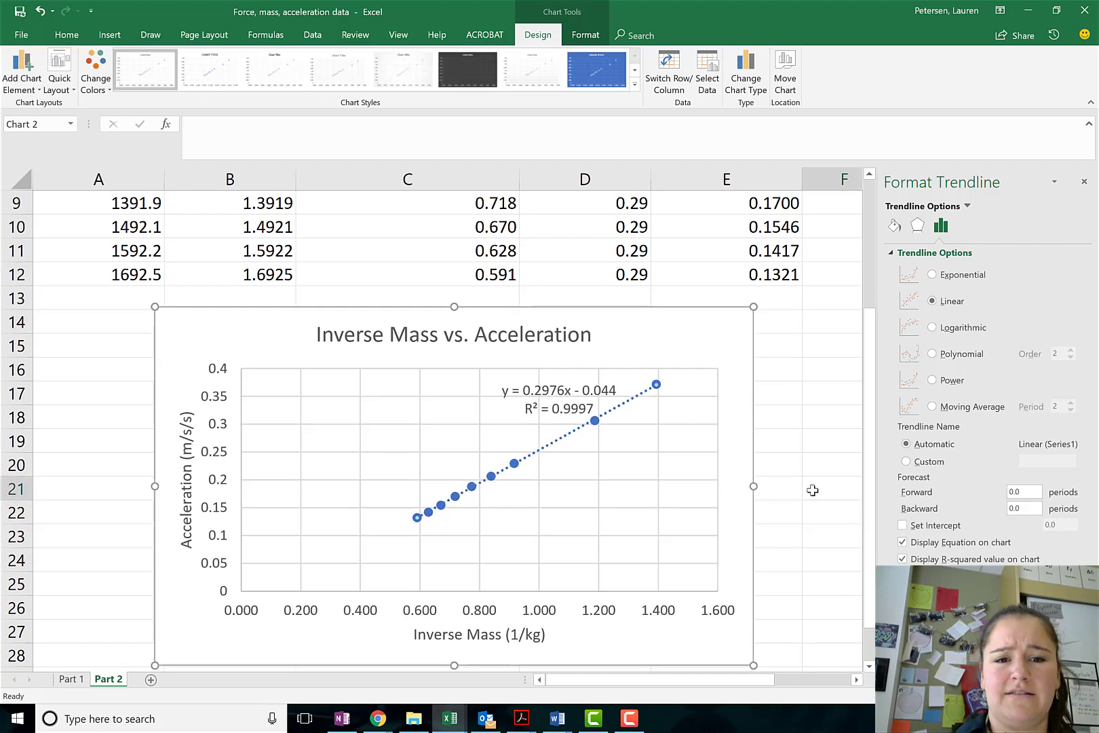
pyautogui.scroll(3, 747, 352)
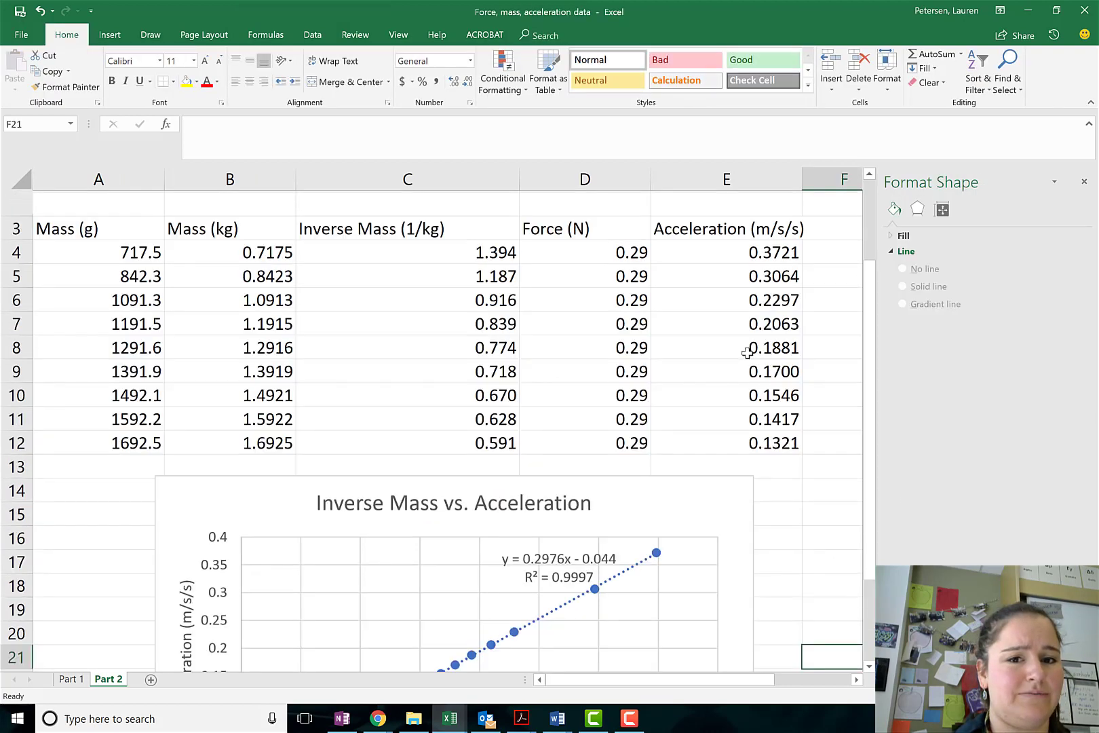
pyautogui.click(746, 352)
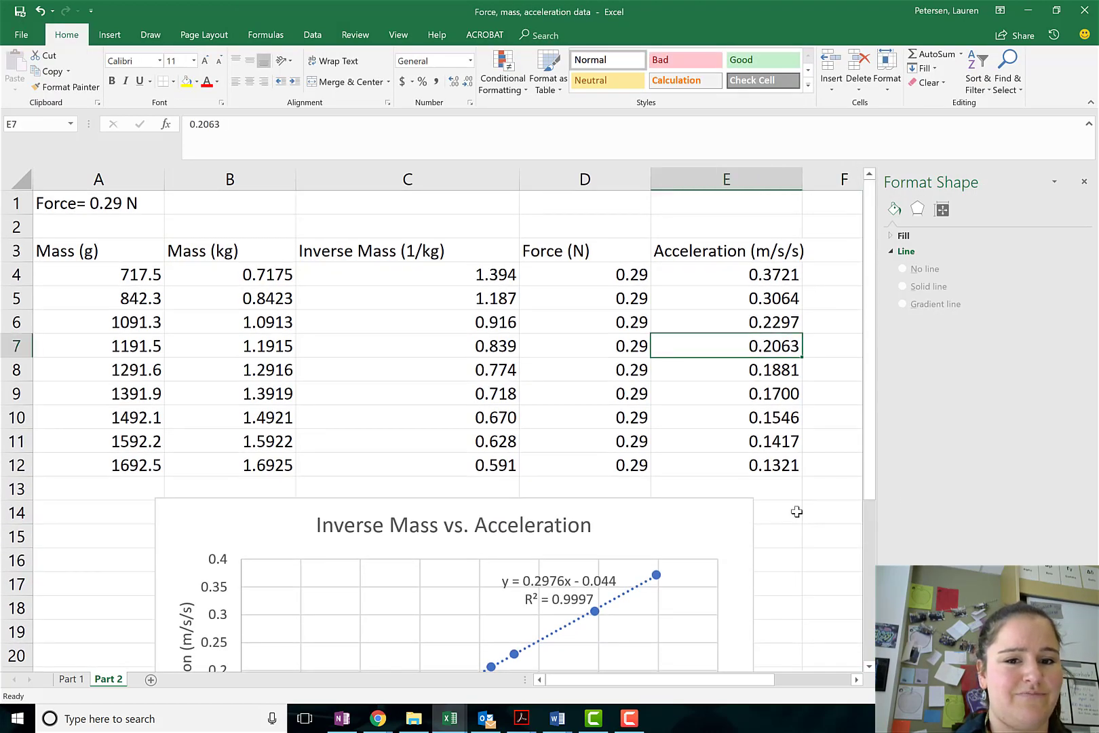
pyautogui.click(817, 564)
pyautogui.scroll(-1, 817, 564)
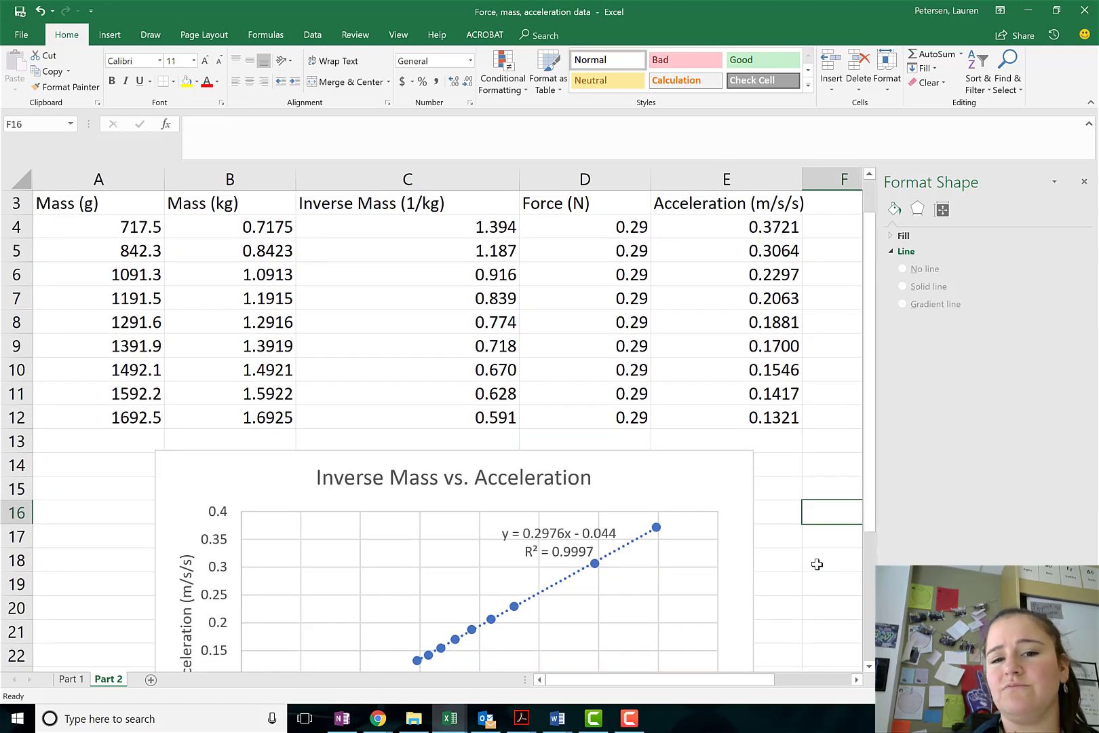
pyautogui.click(633, 489)
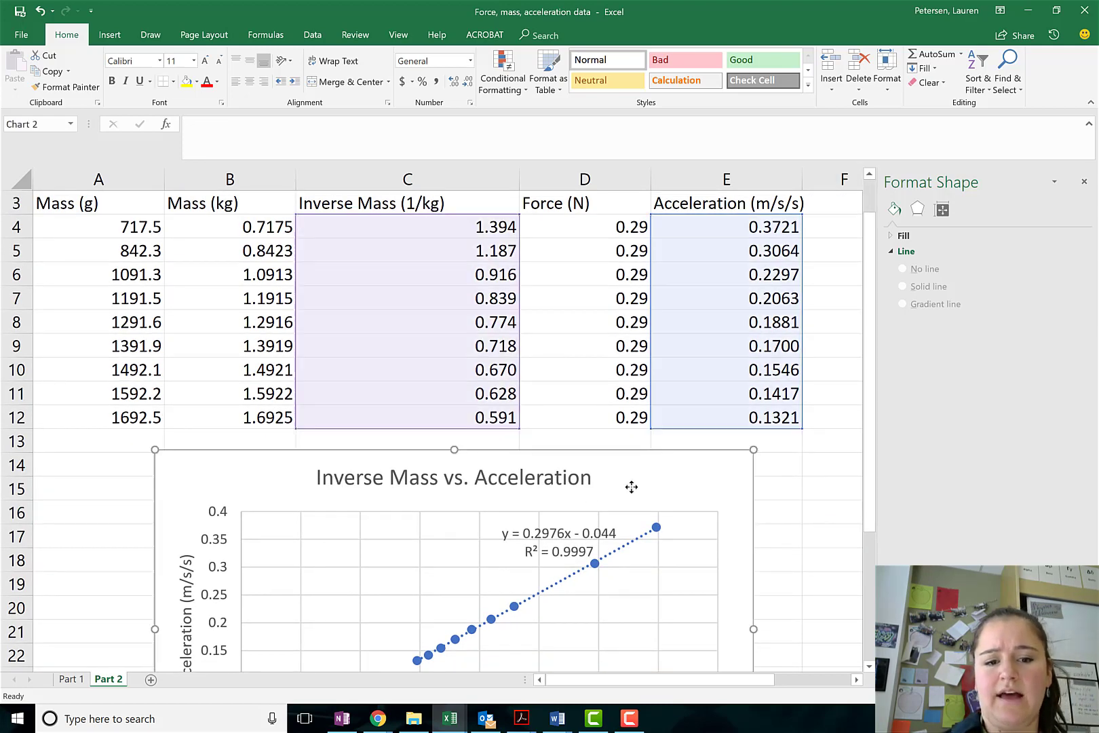
pyautogui.scroll(-3, 293, 517)
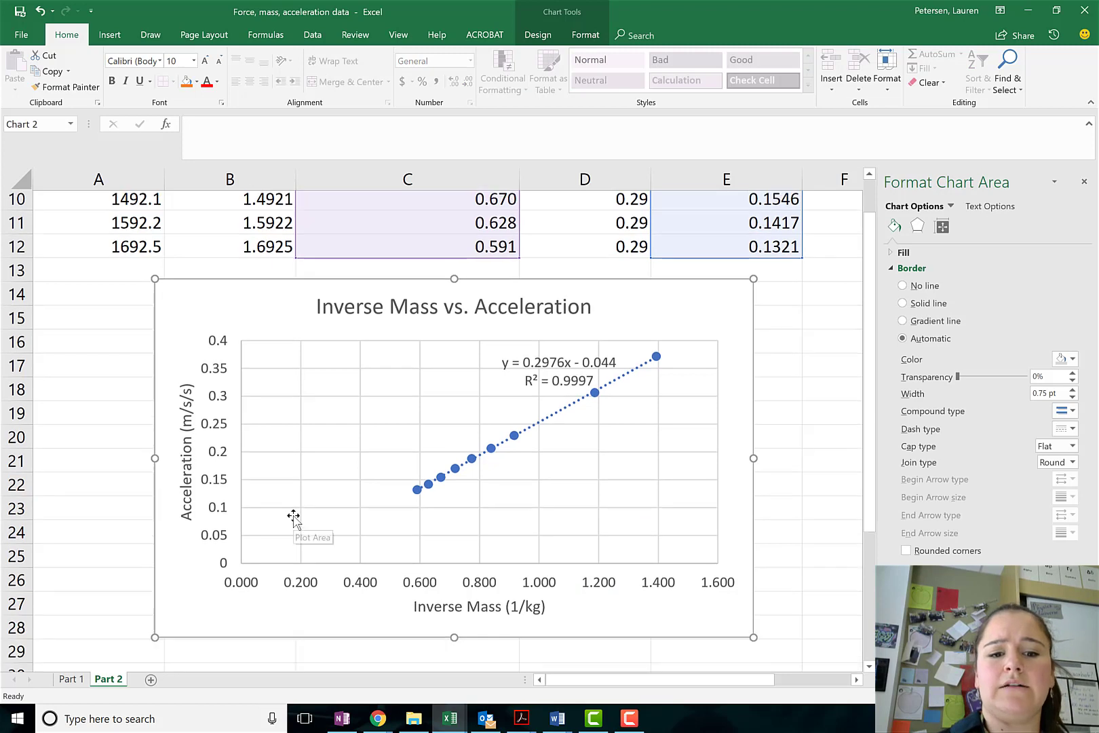